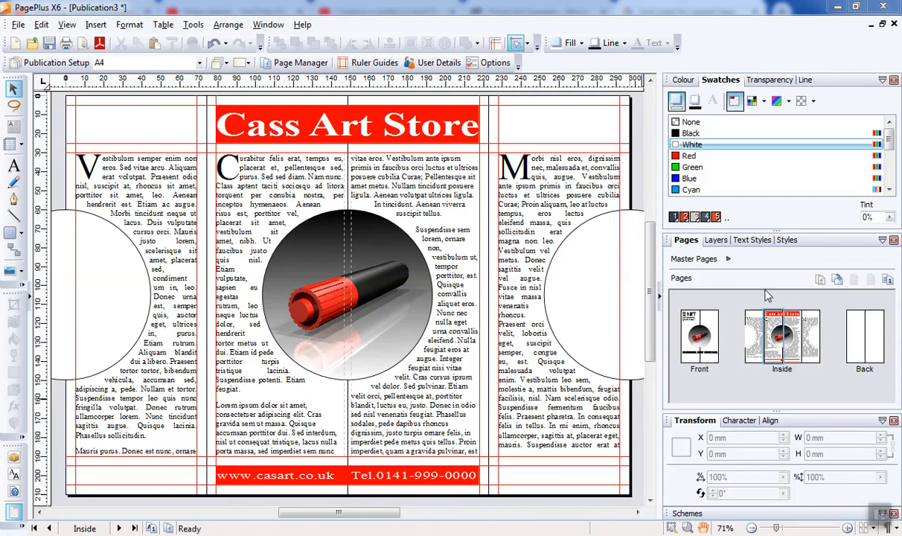
left_click(710, 326)
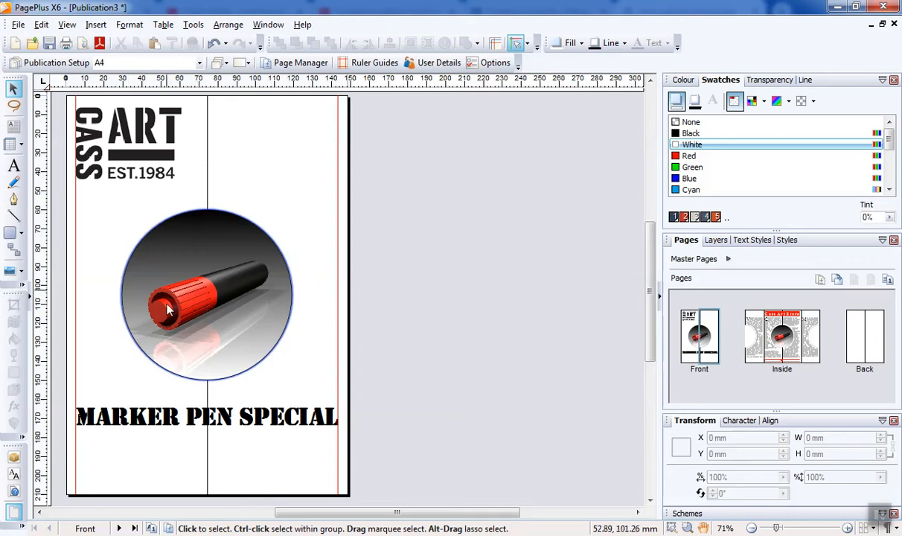
left_click(773, 325)
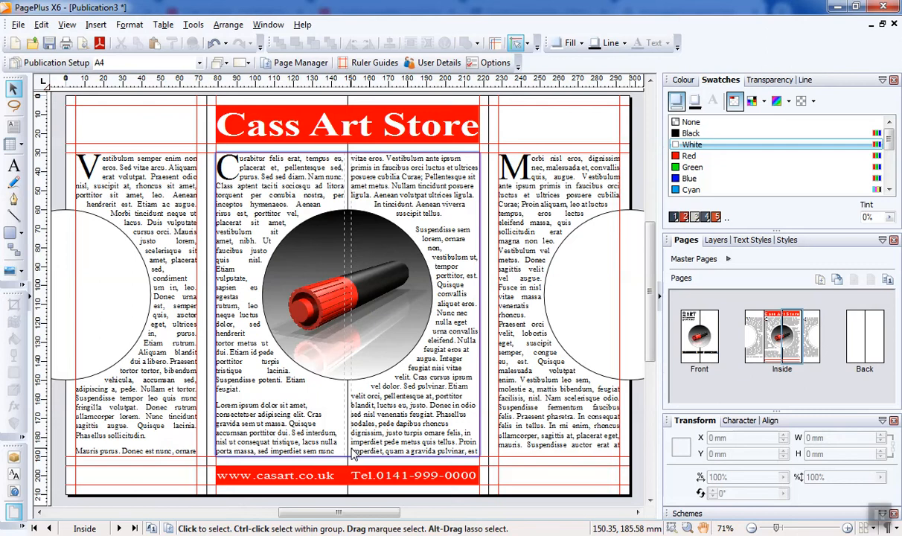
left_click(710, 327)
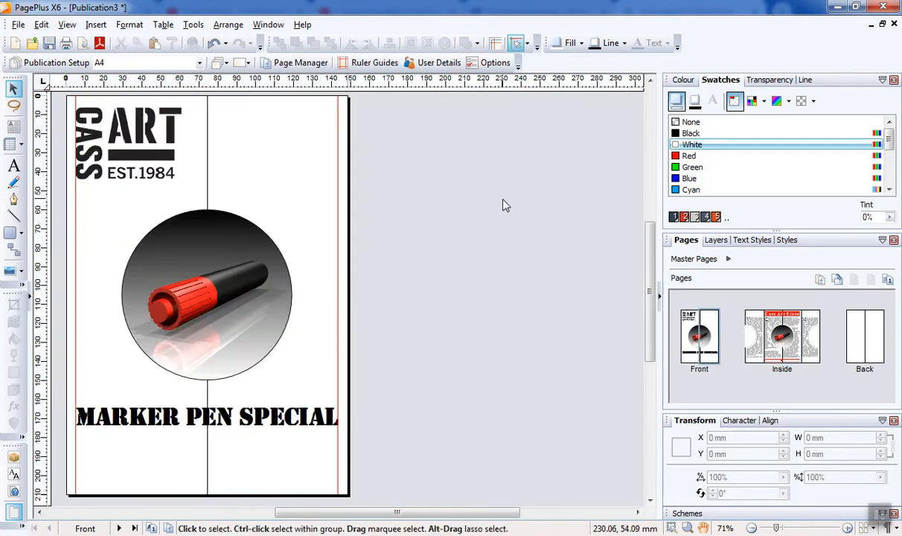
Step: Start a new folded publication using the Side Fold Menu layout
left_click(18, 25)
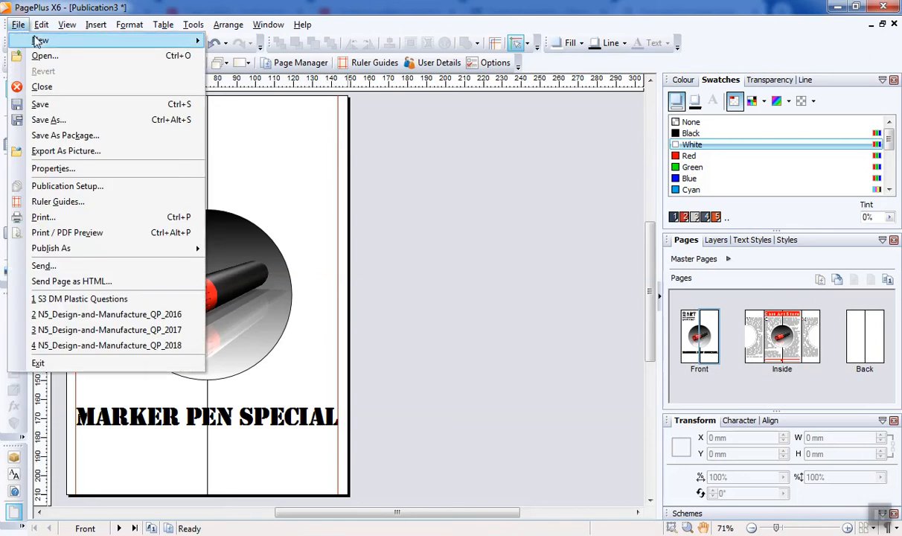
mouse_move(39, 40)
left_click(283, 39)
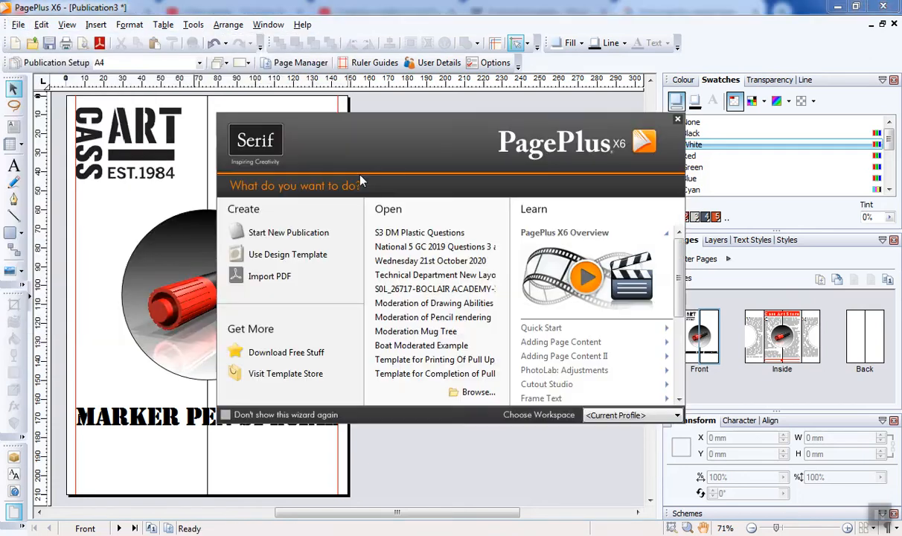
left_click(273, 236)
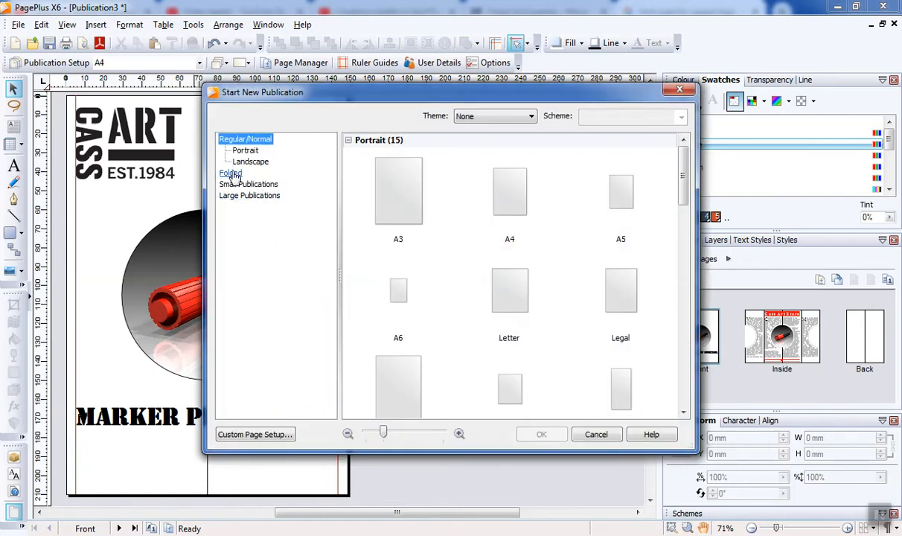
left_click(232, 174)
left_click_drag(685, 177, 697, 360)
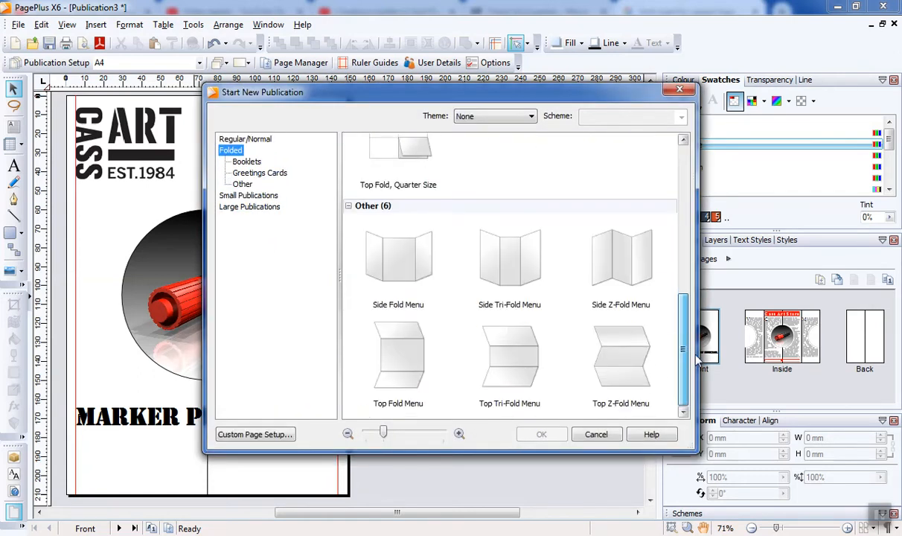
double_click(394, 267)
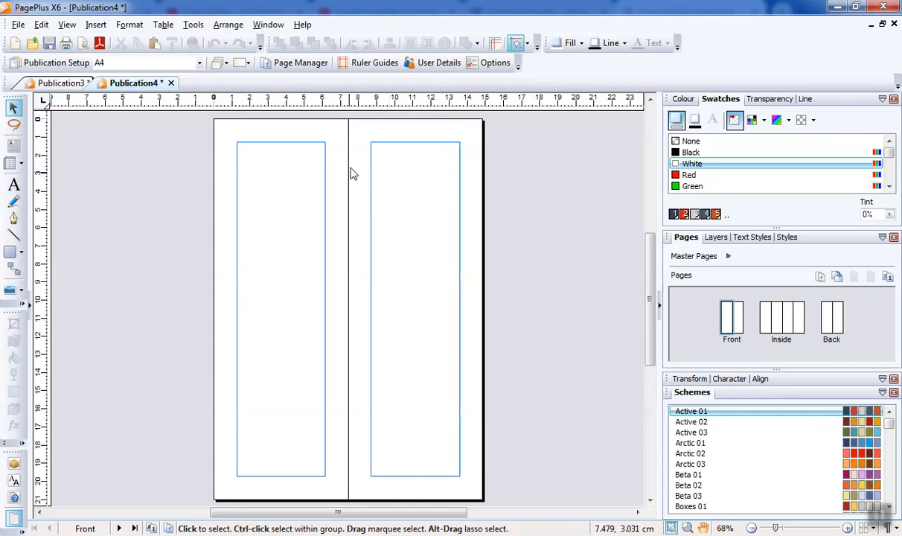
left_click(776, 320)
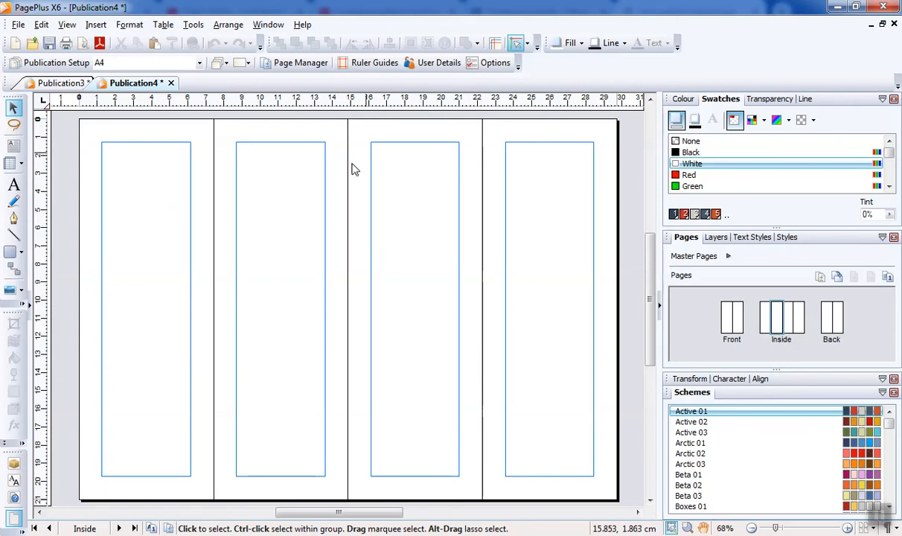
left_click(832, 320)
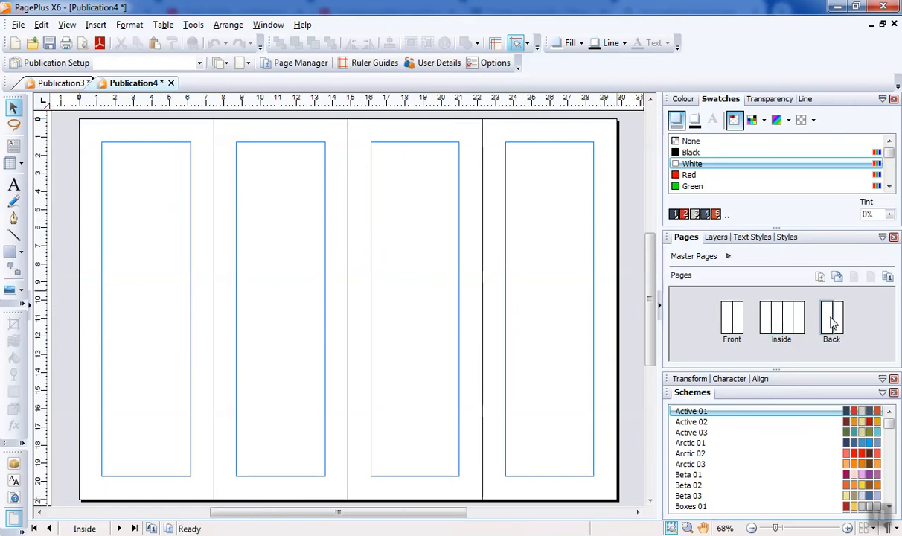
left_click(729, 324)
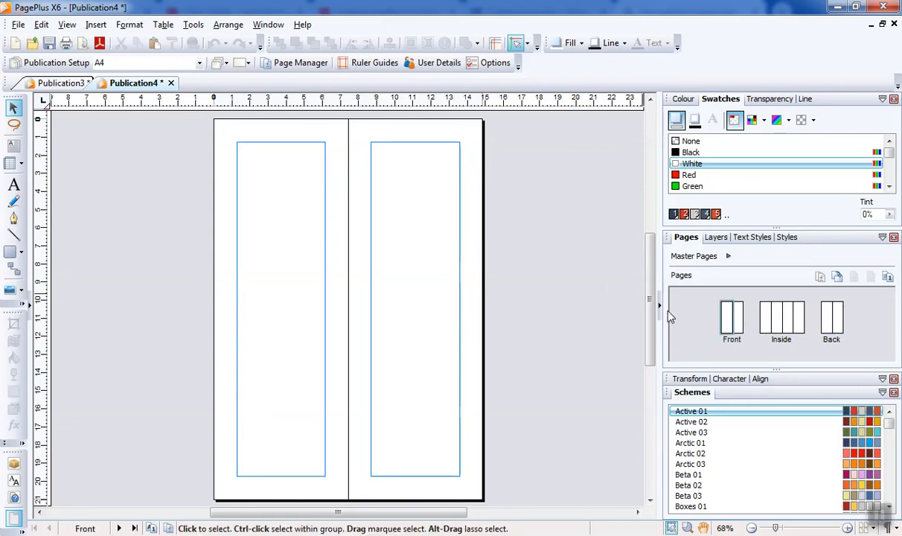
left_click(772, 317)
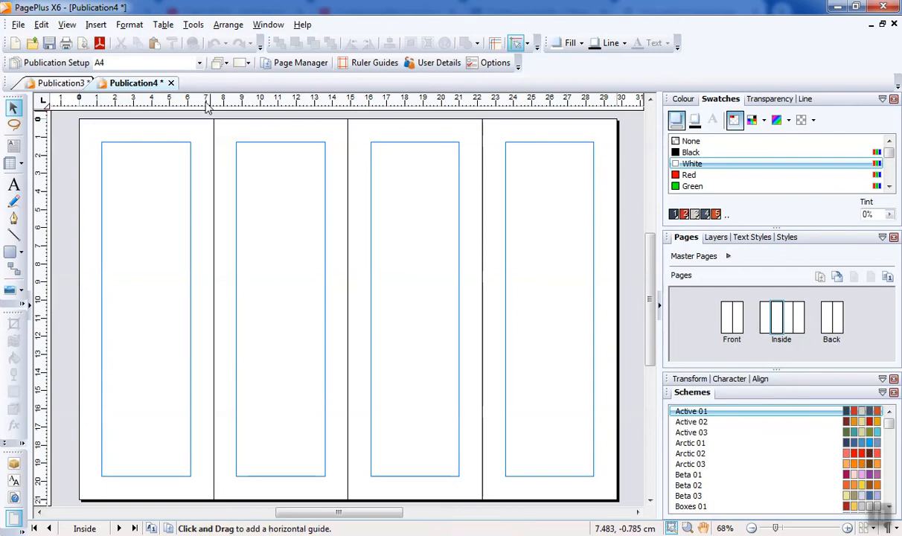
Step: Set the publication's left, right, top and bottom margin guides all to 0 cm
left_click(54, 66)
left_click(287, 134)
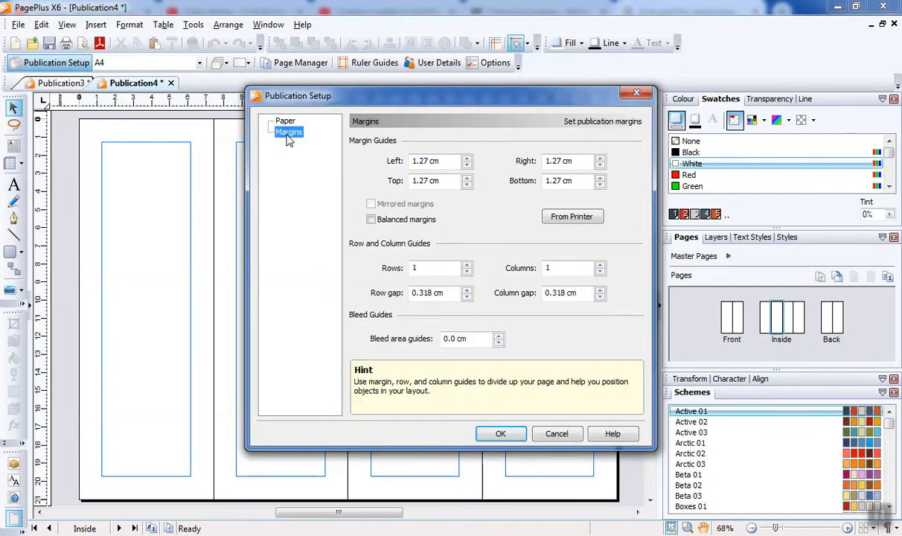
left_click_drag(446, 162, 387, 165)
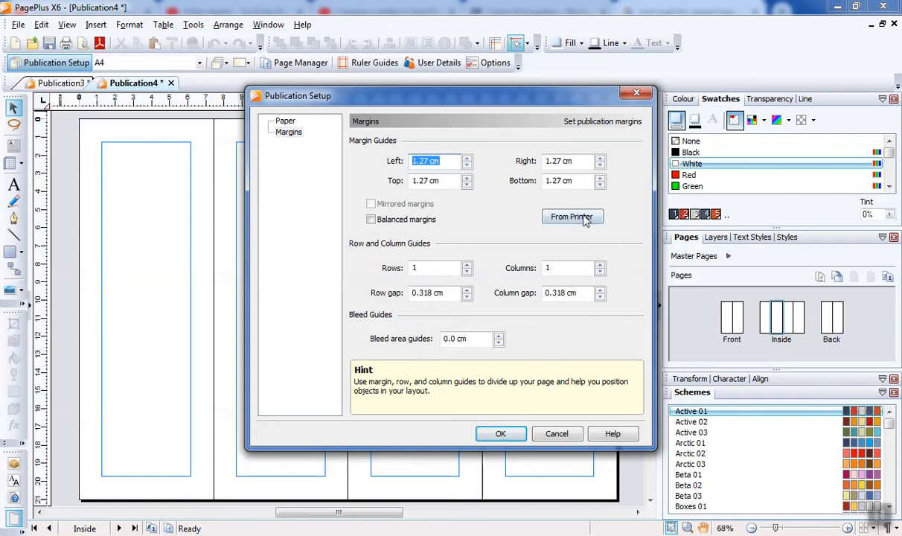
type("0")
key("Tab")
type("0")
key("Tab")
type("0")
key("Tab")
type("0")
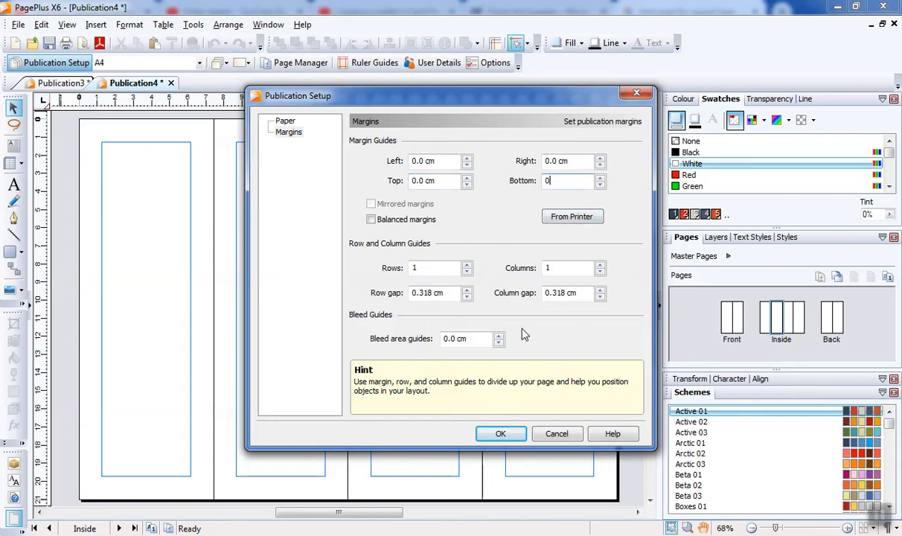
left_click(503, 434)
Step: Return to the Front page and change the ruler units to millimetres
left_click(729, 320)
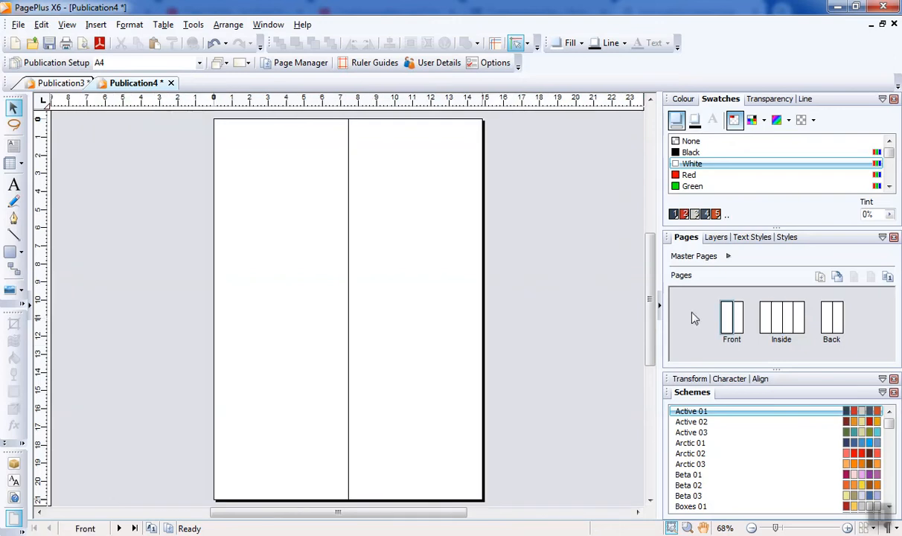
left_click(796, 316)
left_click(831, 319)
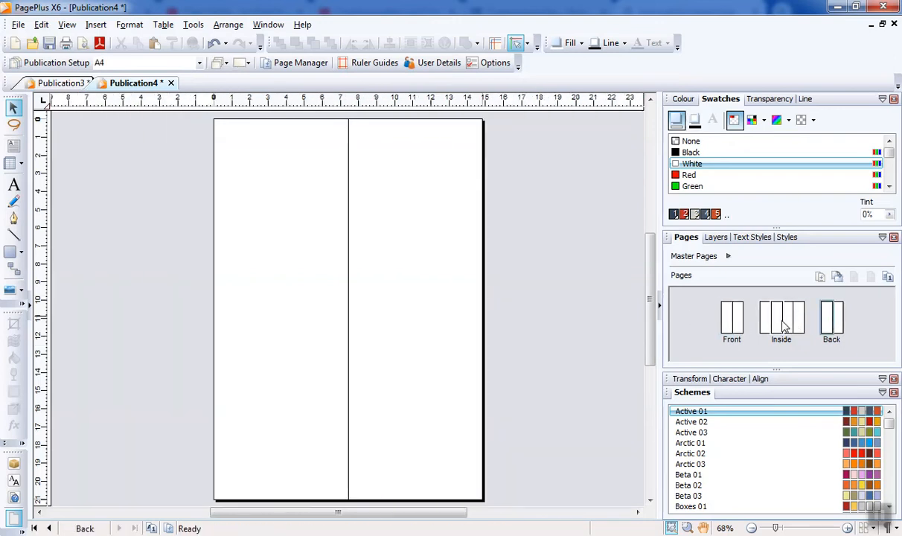
left_click(728, 320)
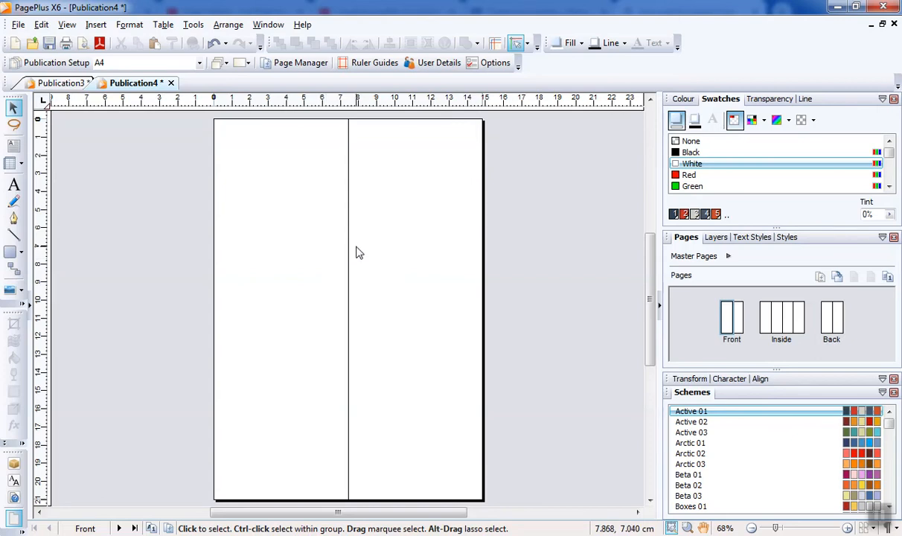
left_click(480, 63)
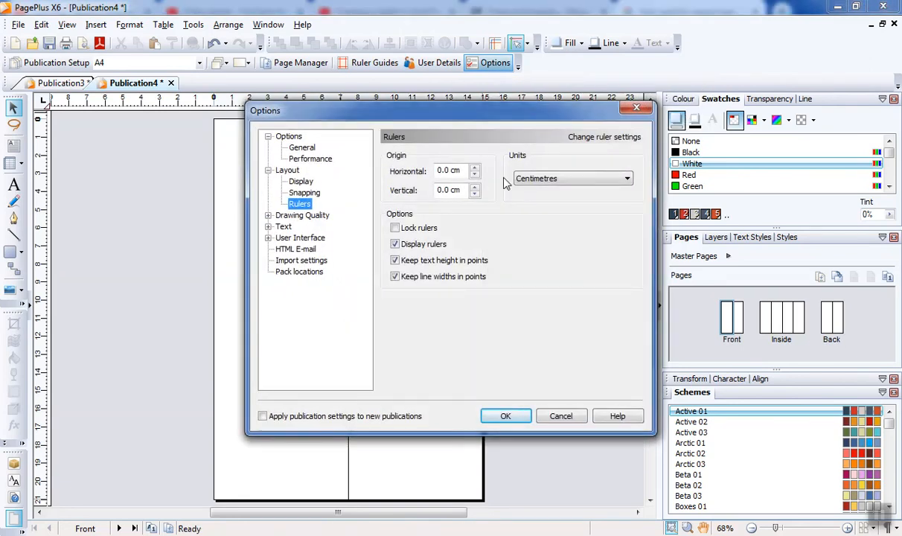
left_click(535, 179)
left_click(543, 214)
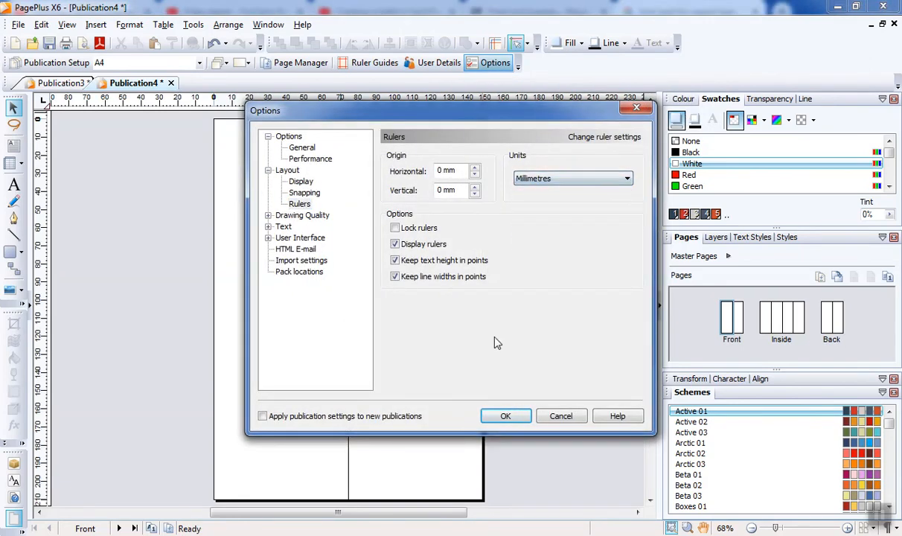
left_click(505, 416)
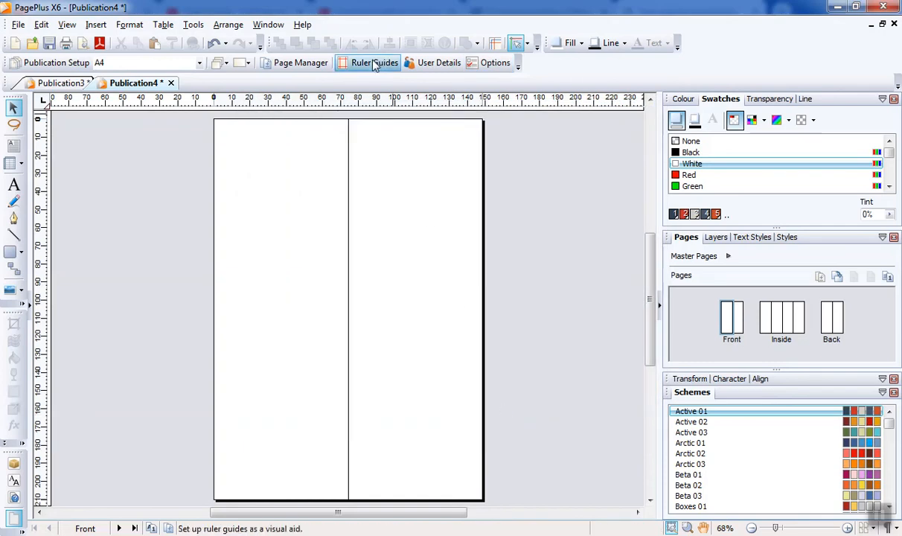
Step: Add a horizontal ruler guide at 105 mm and a vertical one at 74.25 mm to the front page
left_click(375, 64)
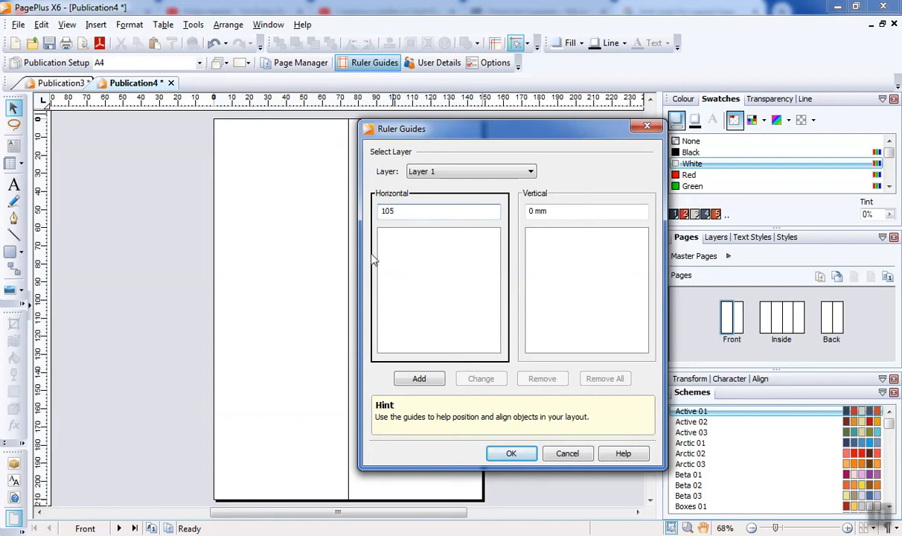
left_click(414, 379)
left_click(554, 212)
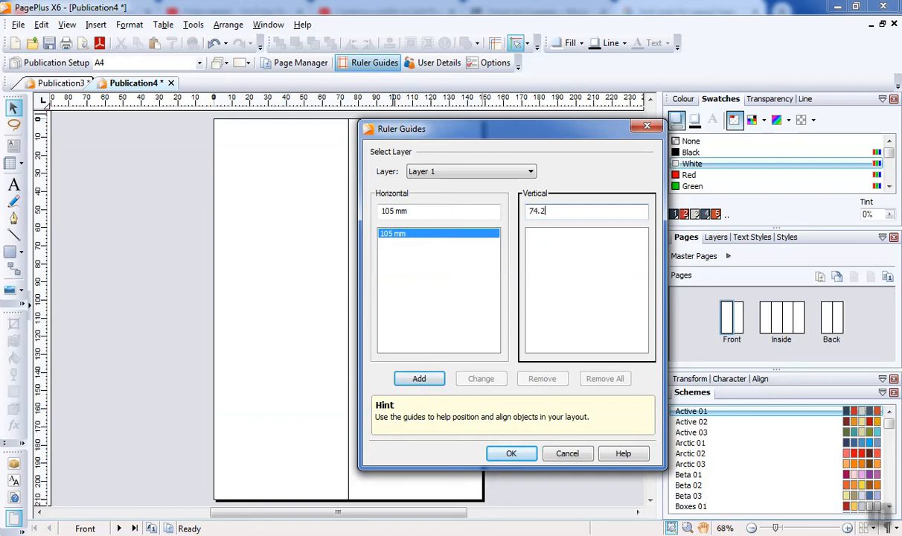
left_click(431, 372)
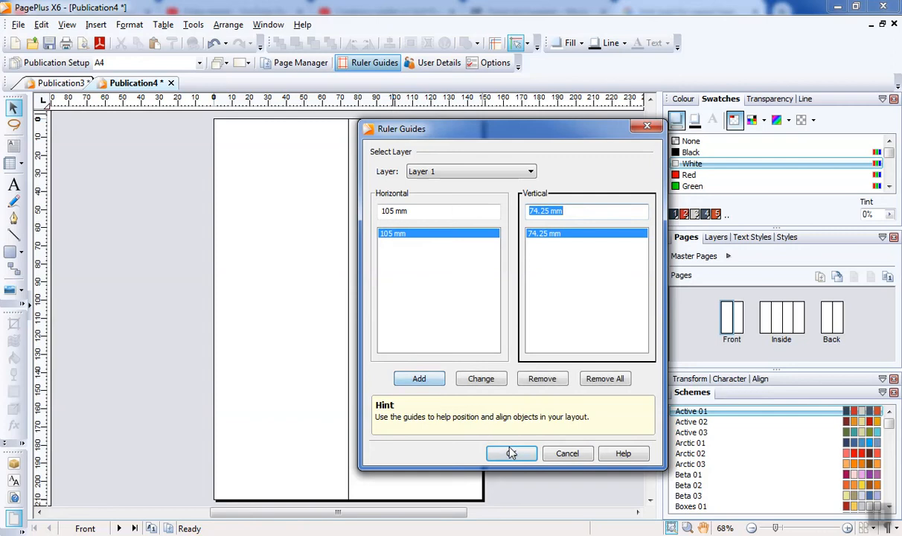
left_click(511, 453)
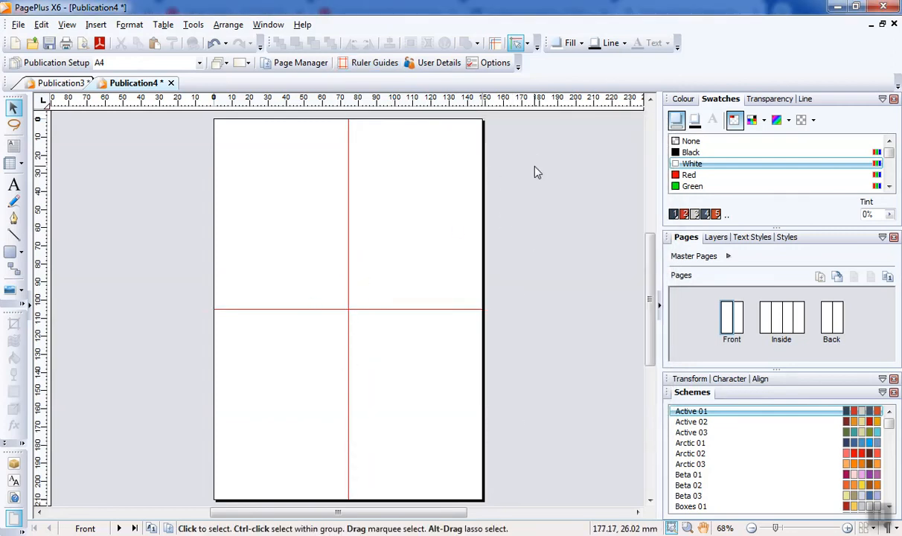
Step: Draw a circle about 91 mm in diameter near the middle of the front page with the Quick Ellipse shape
left_click(21, 253)
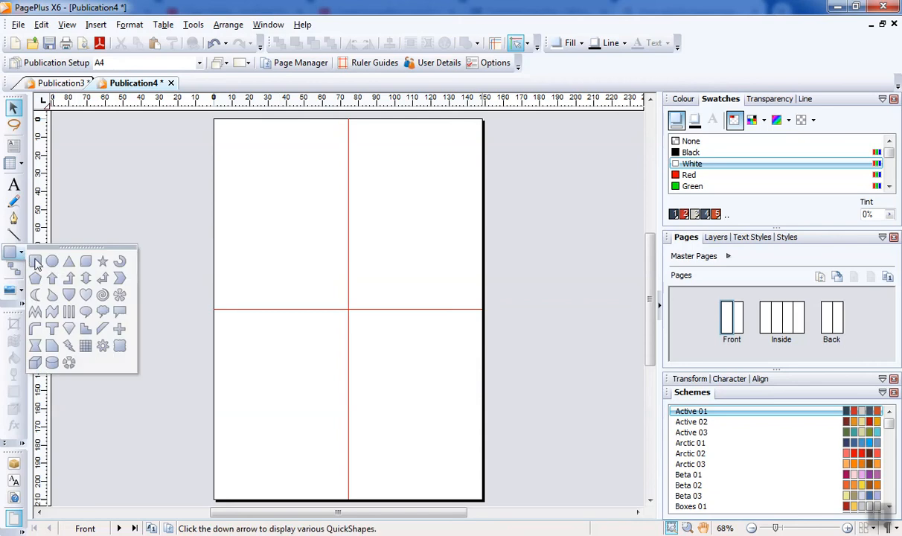
left_click(52, 261)
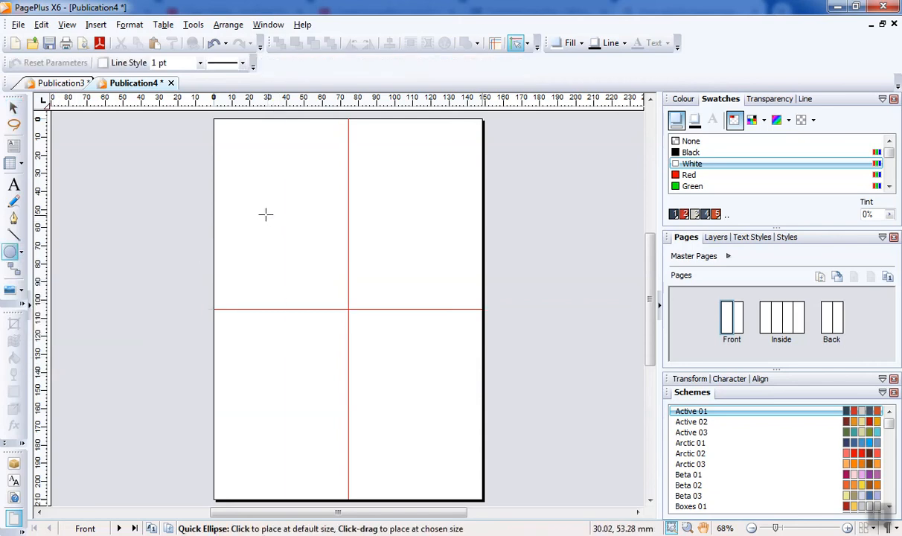
left_click_drag(254, 199, 519, 363)
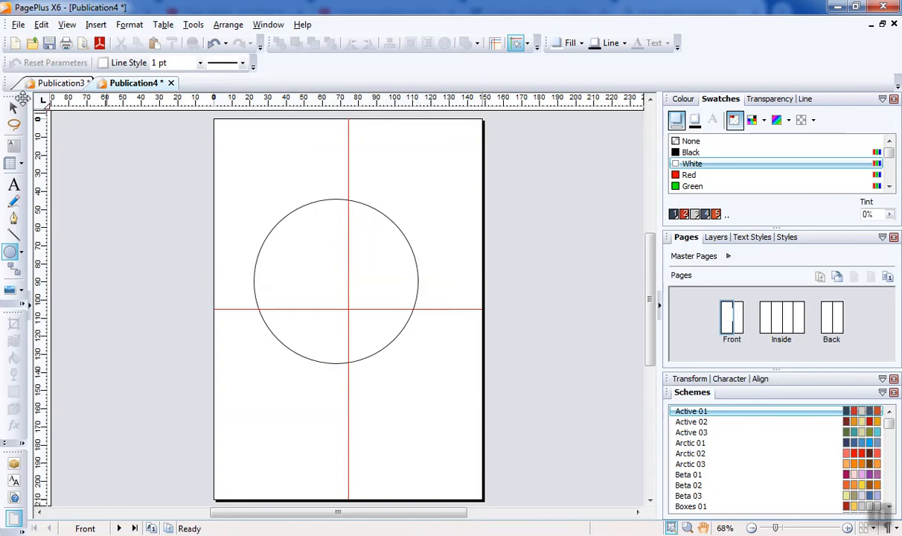
Step: Set the circle's width to 90 mm, keeping its proportions
left_click(16, 109)
left_click(316, 202)
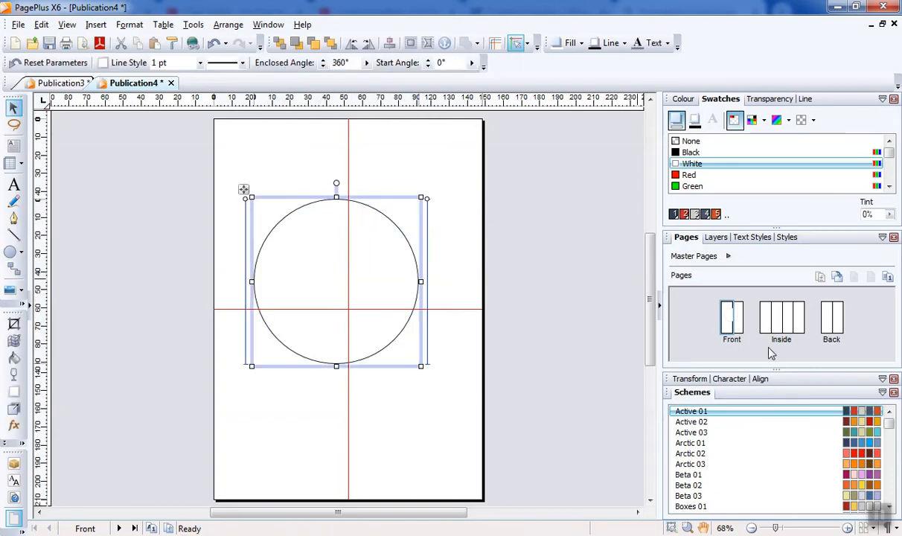
left_click(690, 379)
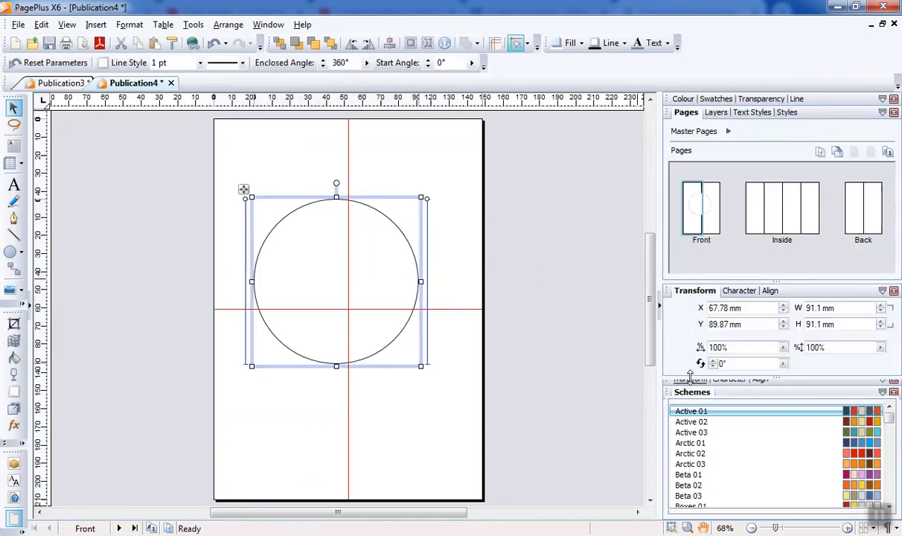
left_click(846, 308)
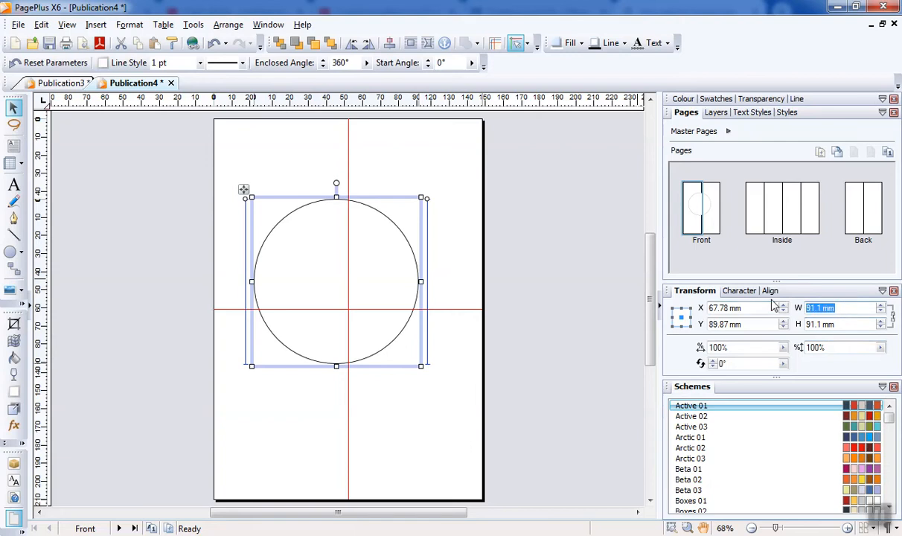
type("90")
key("Return")
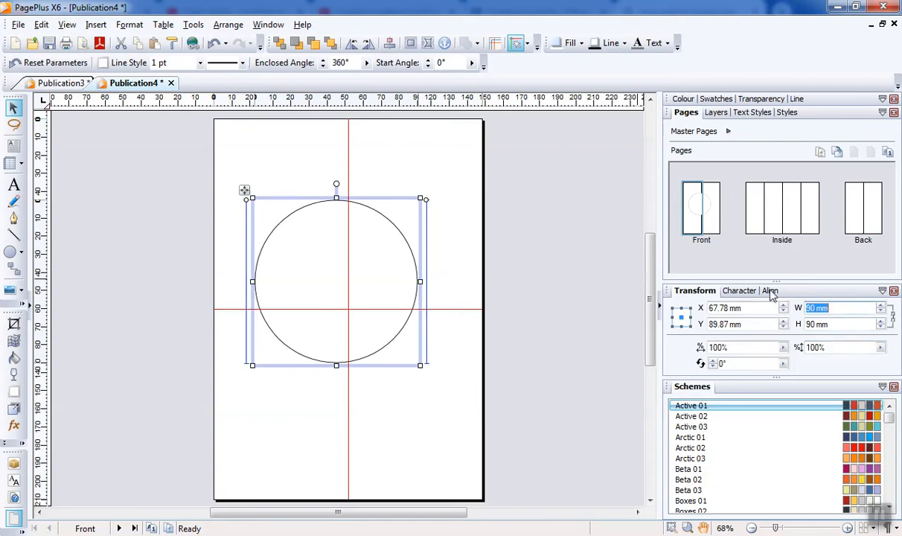
Step: Centre the circle on the intersection of the two ruler guides, at X 74.25 mm and Y 105 mm, and deselect it
left_click_drag(244, 191, 257, 215)
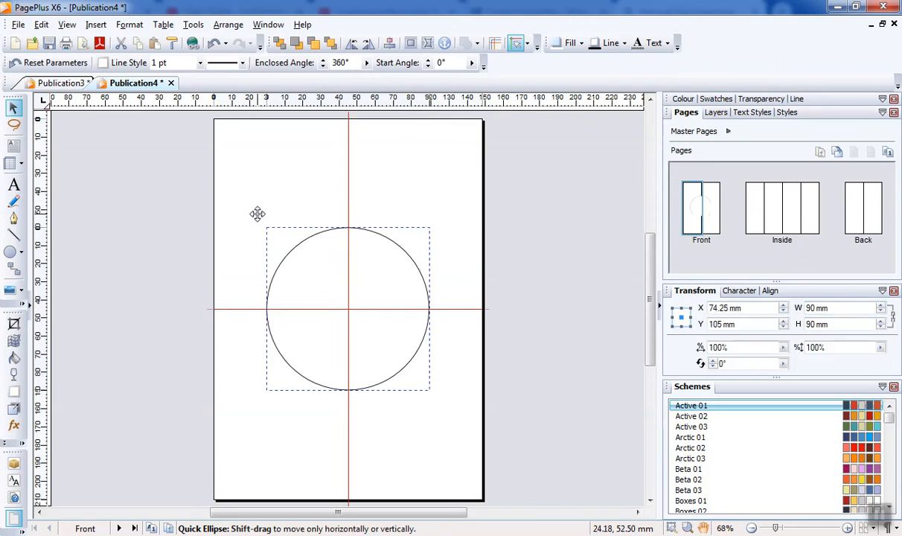
left_click_drag(257, 214, 257, 214)
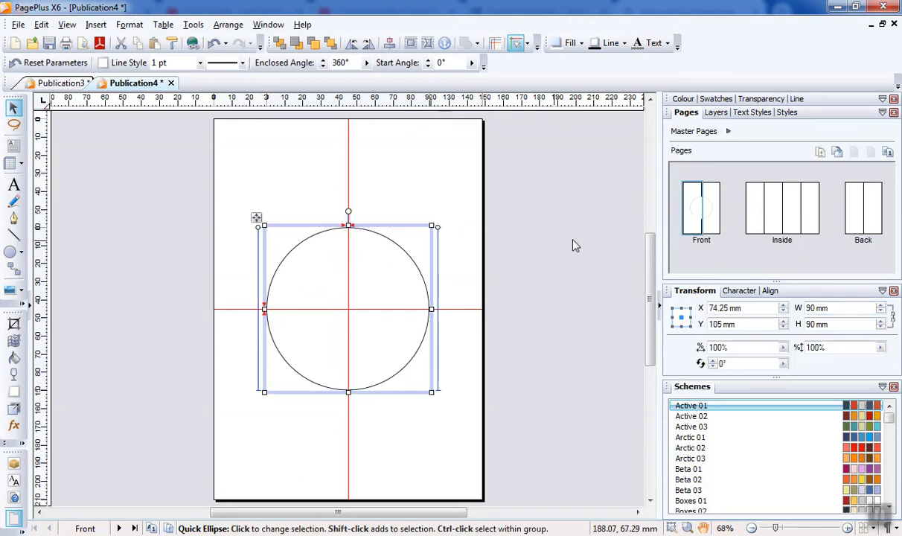
left_click(587, 241)
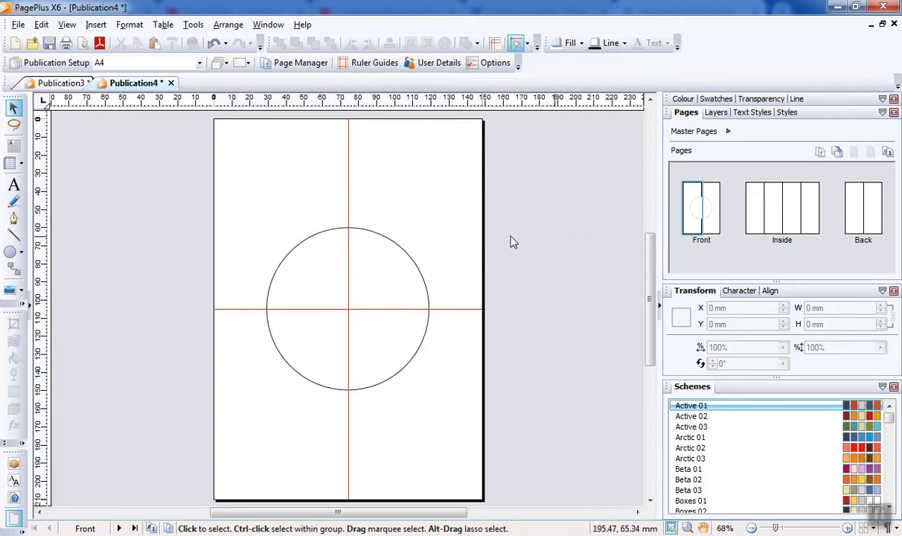
Step: Convert the centred circle on the front page to a picture frame
left_click(364, 234)
right_click(326, 271)
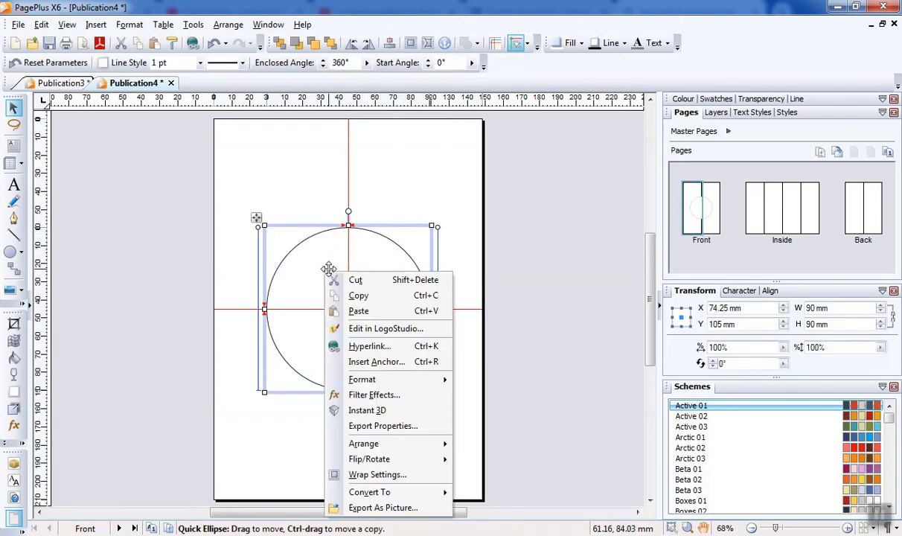
mouse_move(376, 493)
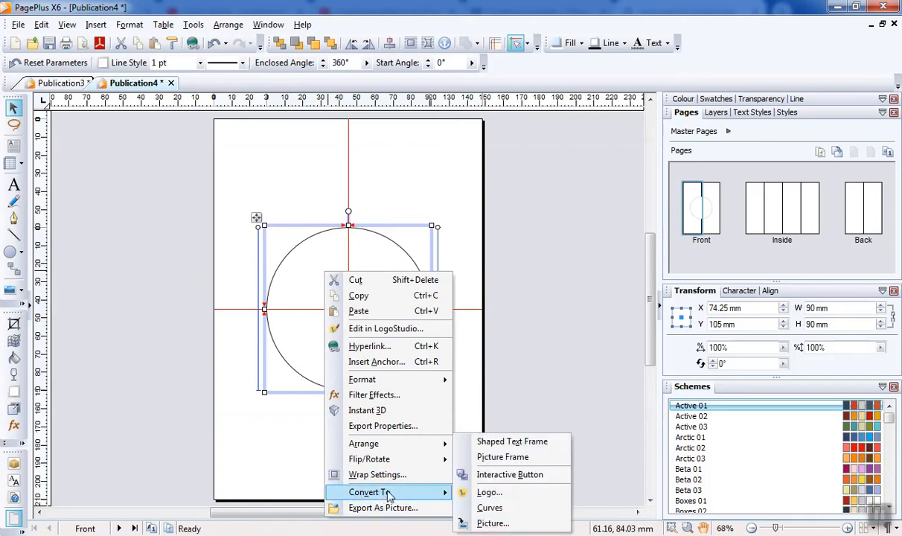
left_click(502, 457)
Step: Fill the circular picture frame with the embedded image Jpeg render2 from the Berol Marker Pen folder and deselect it
left_click(421, 407)
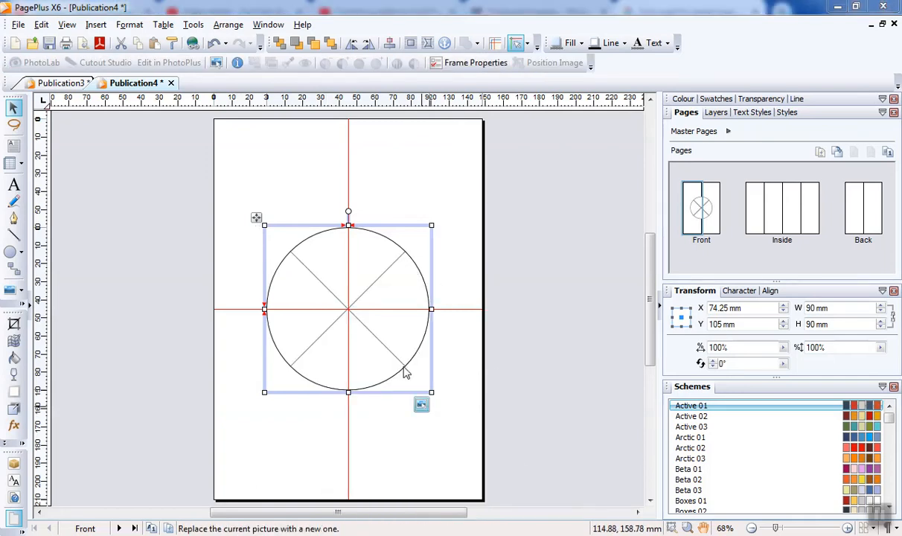
left_click(245, 216)
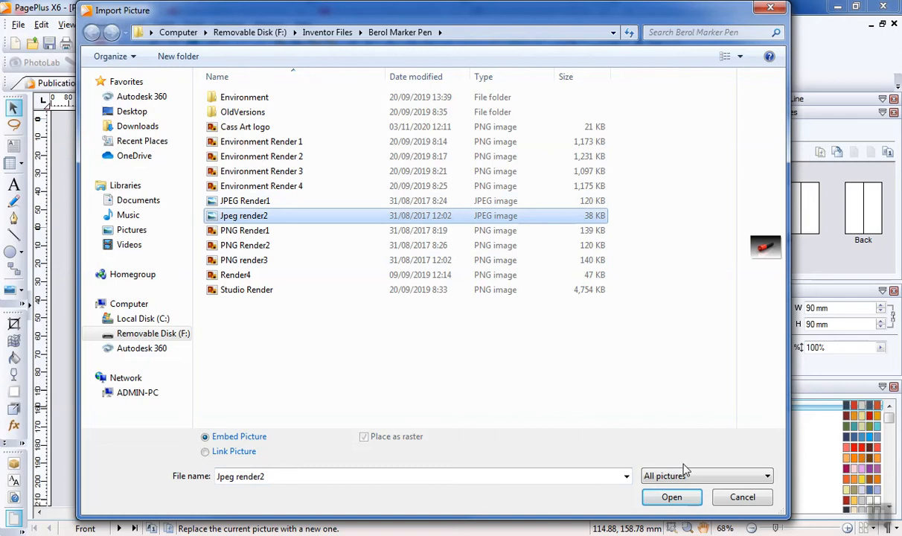
left_click(670, 497)
left_click(566, 227)
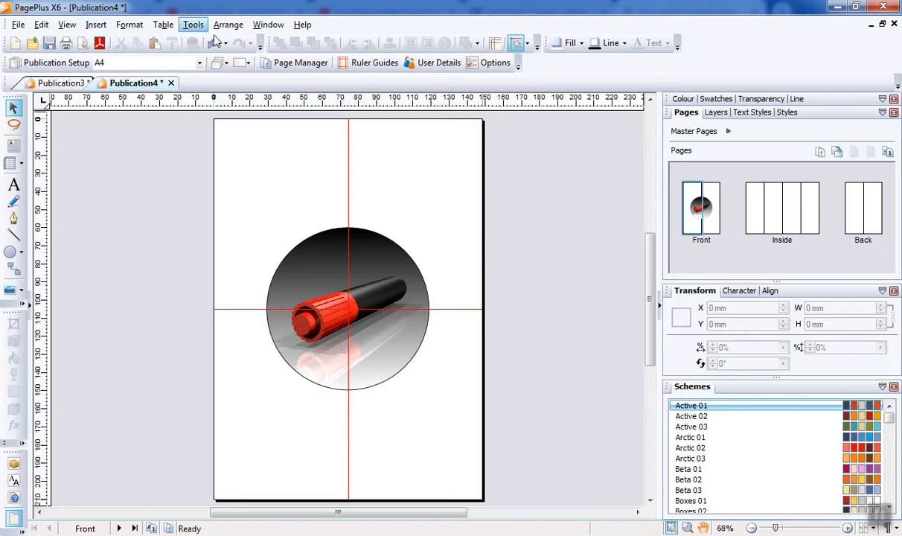
Step: Add vertical ruler guides at 5 mm and 143 mm to the front page
left_click(360, 63)
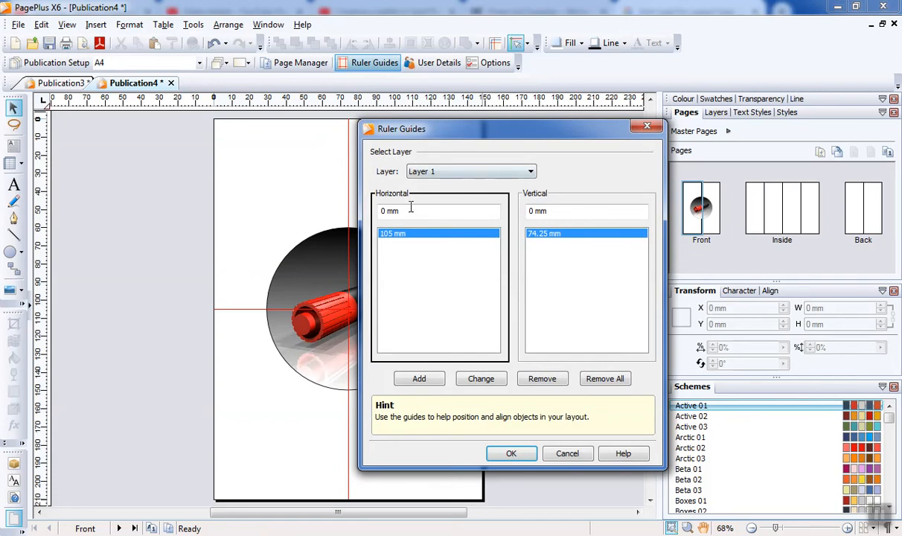
left_click(549, 211)
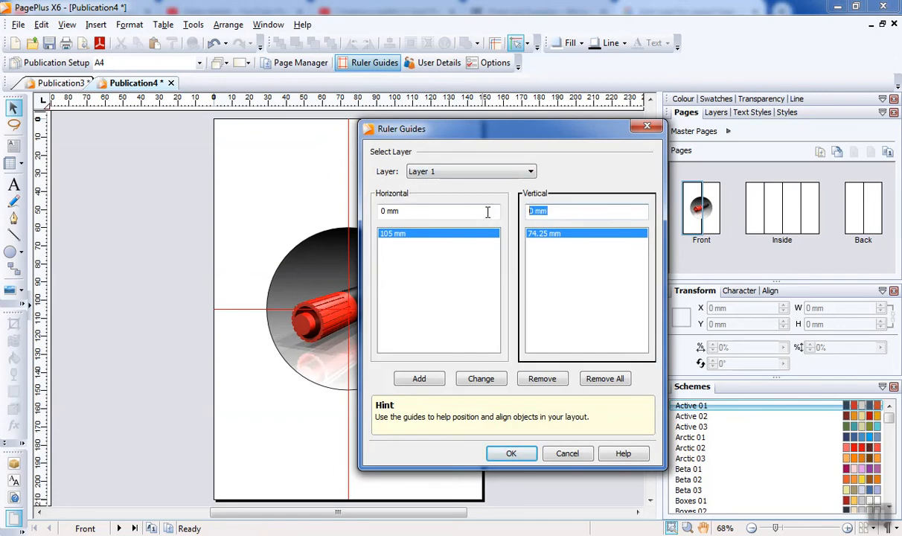
type("5")
left_click(419, 378)
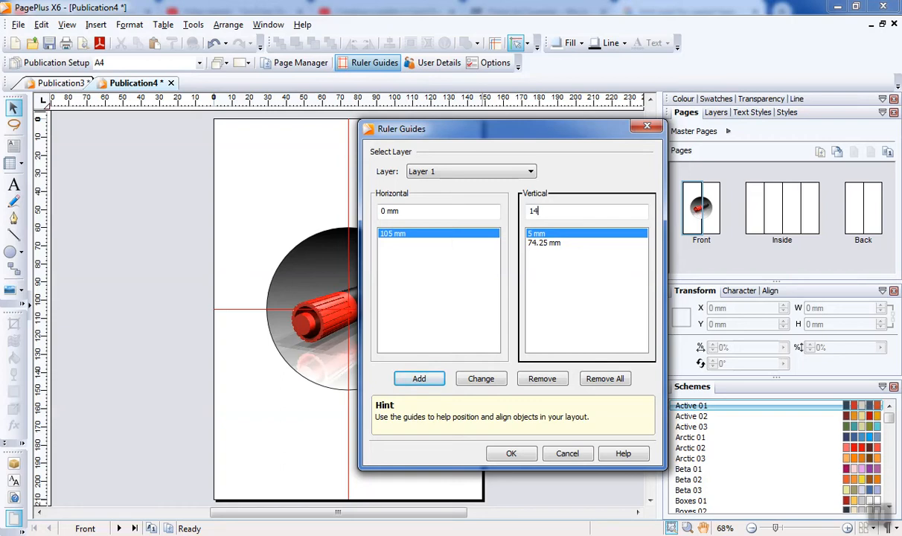
left_click(419, 378)
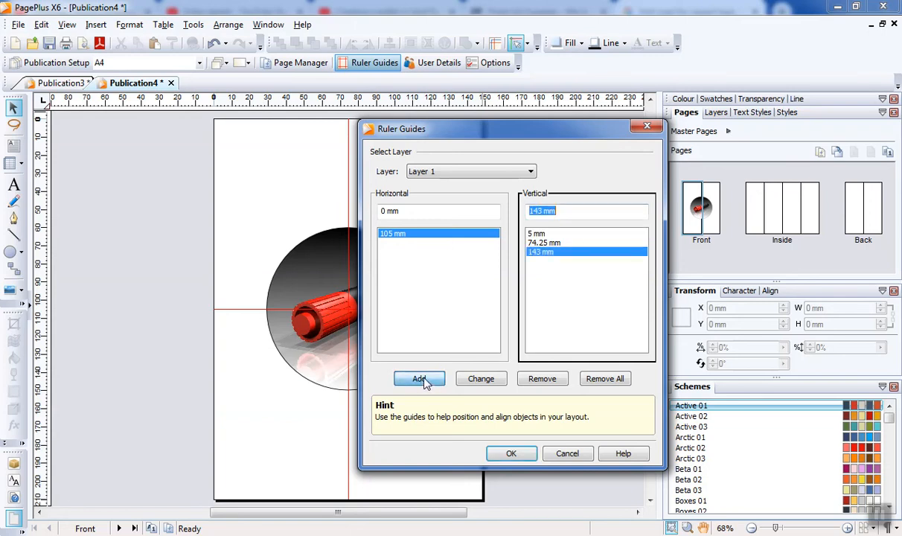
left_click(511, 453)
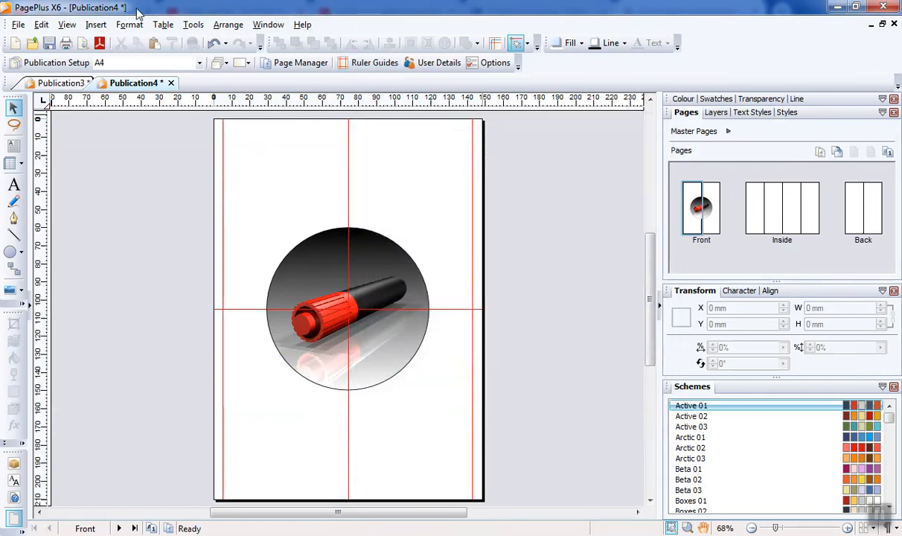
Step: Import the Cass Art logo image at its native size and place it in the page's upper-left corner against the 5 mm guide
left_click(96, 27)
mouse_move(119, 55)
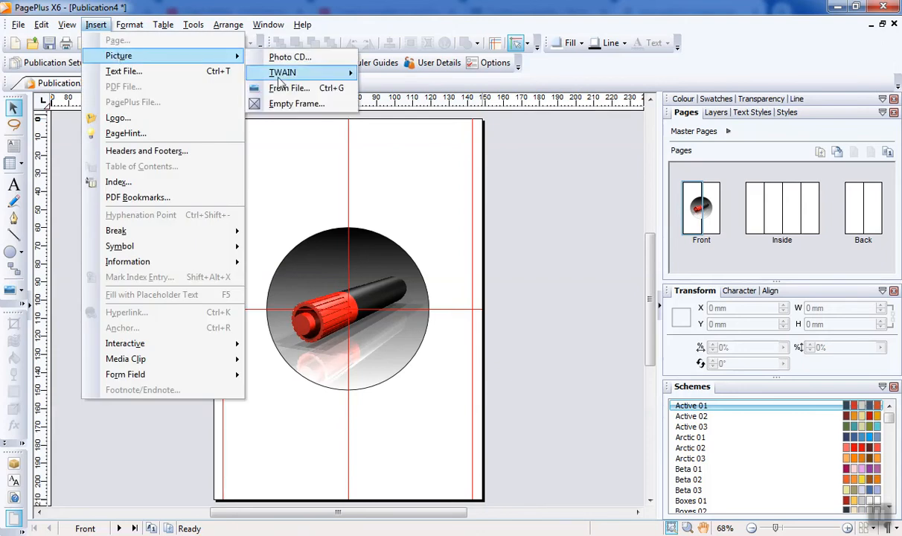
left_click(272, 87)
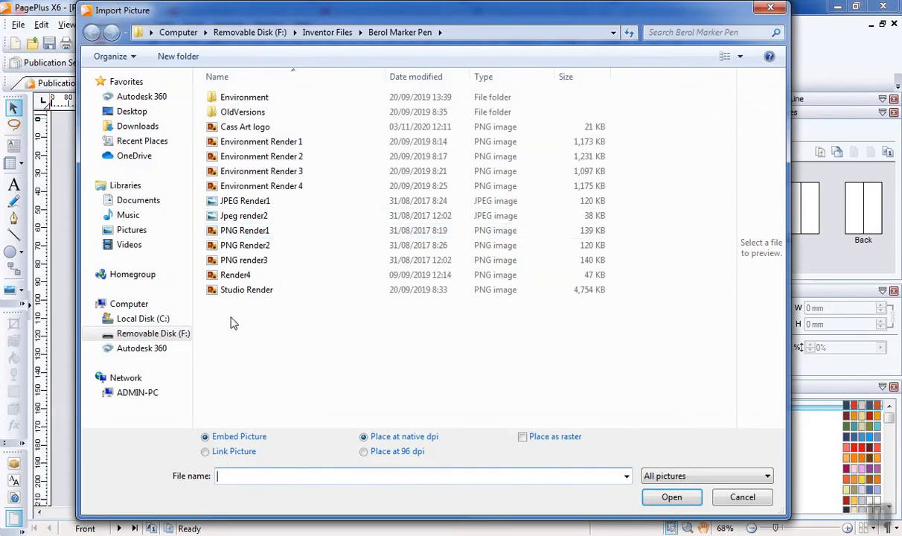
left_click(235, 128)
left_click(672, 498)
left_click(259, 163)
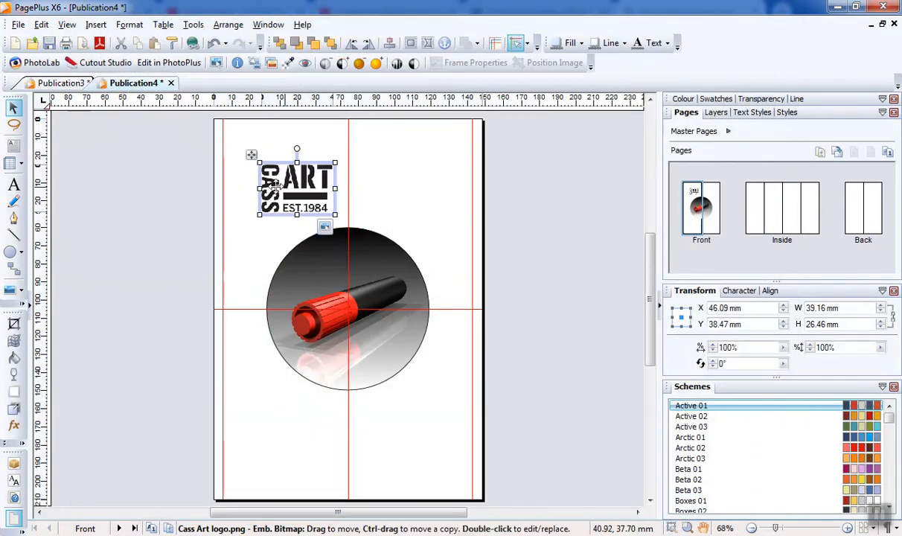
left_click_drag(249, 153, 213, 119)
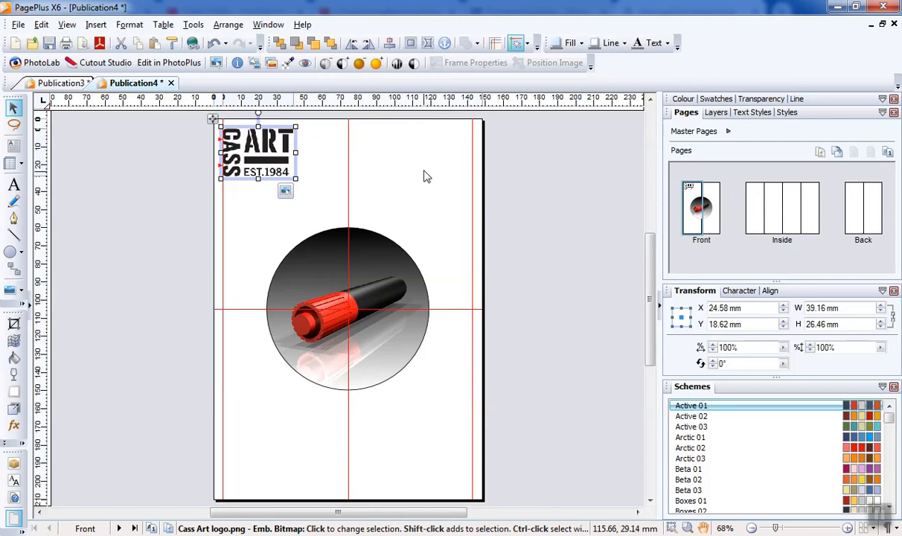
left_click(415, 171)
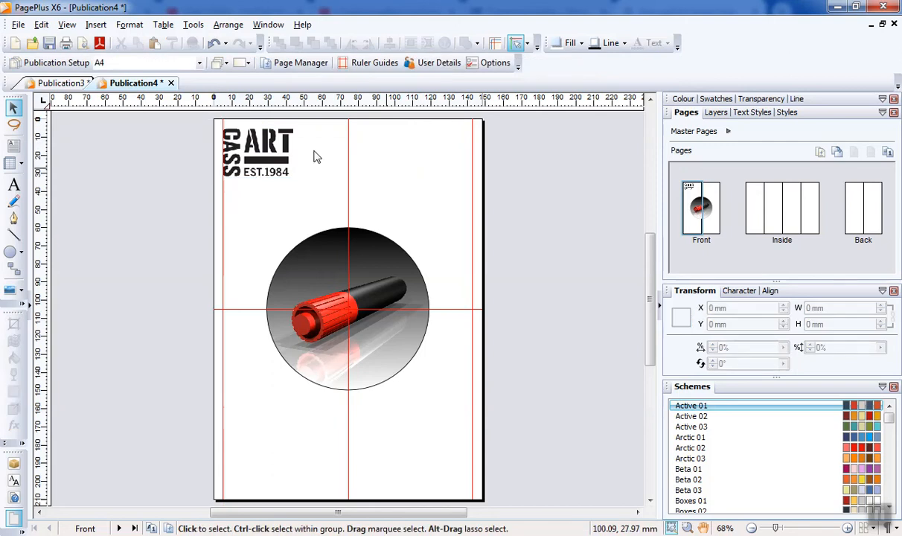
Step: Add the artistic text "Marker Pen Special" below the circular picture on the front page
left_click(15, 185)
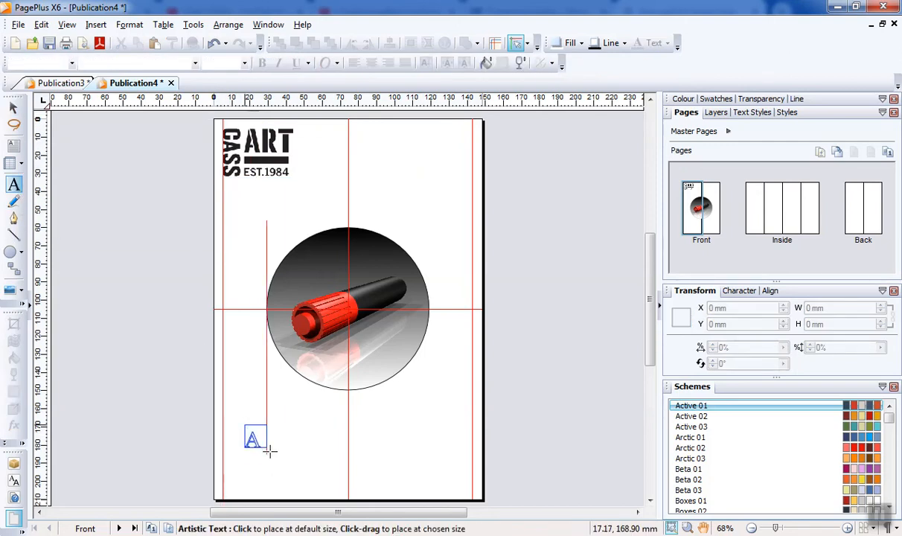
left_click_drag(265, 446, 263, 514)
type("M")
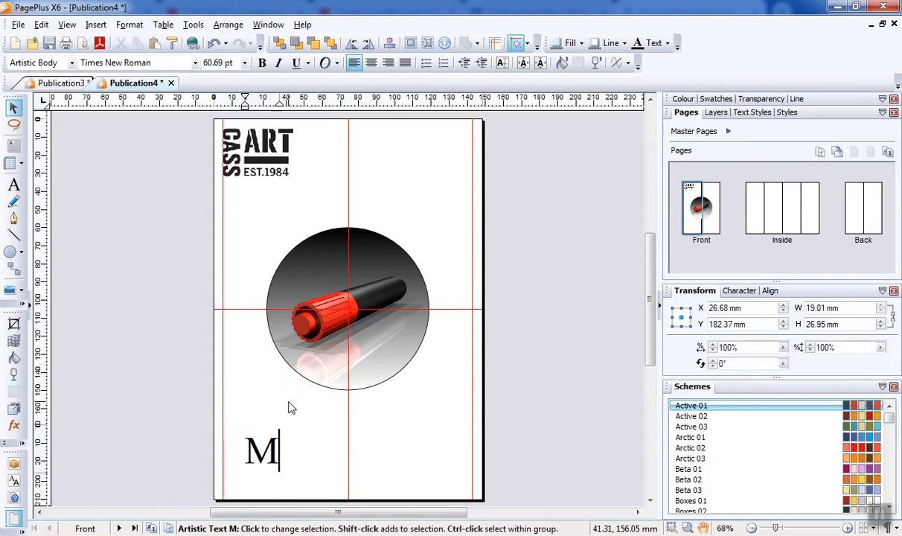
type("arker Pen ")
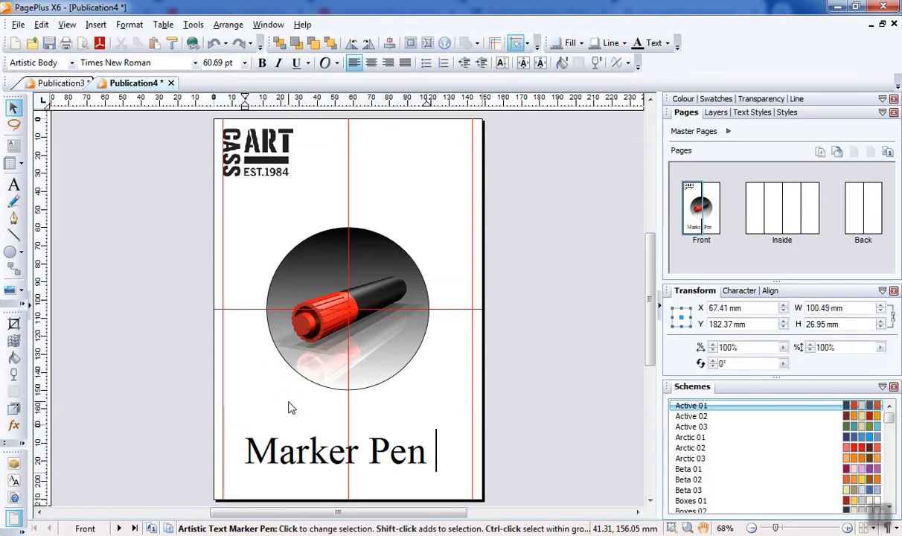
type("Special")
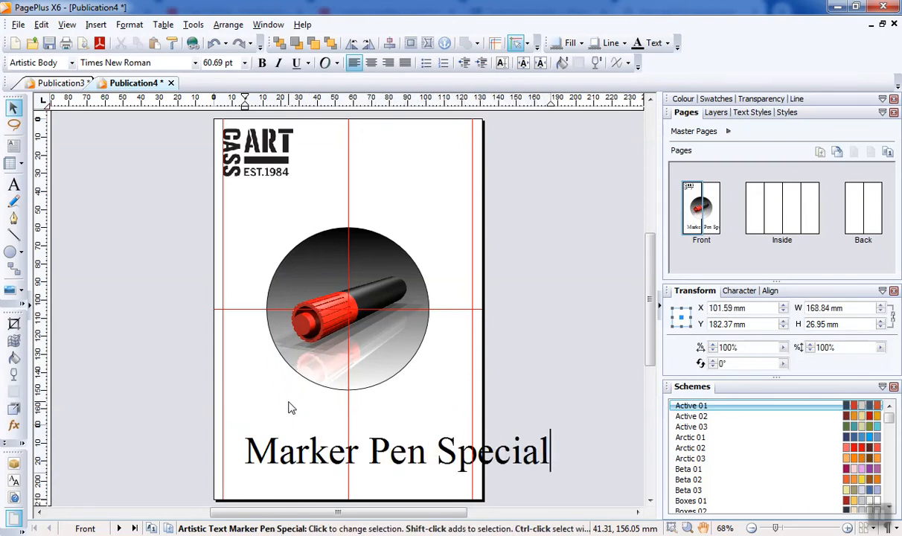
key("Escape")
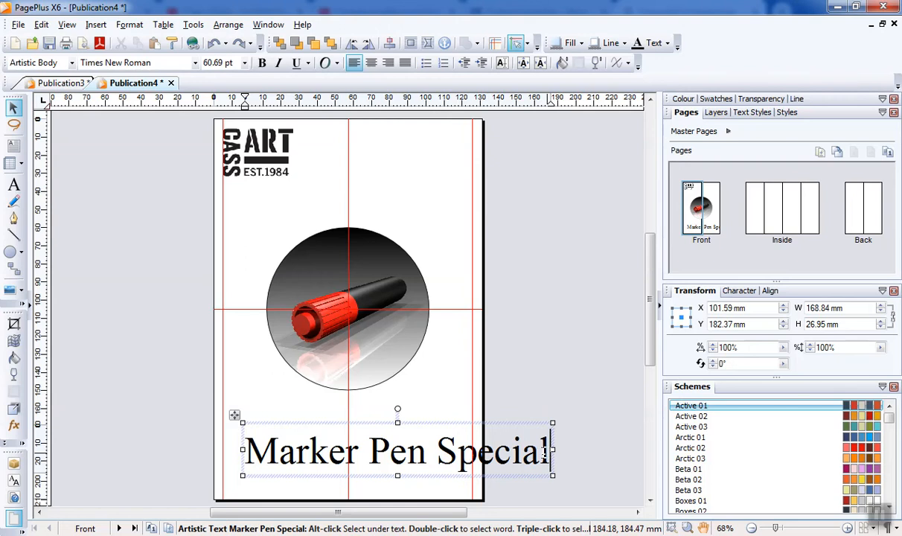
Step: Set the font of the whole "Marker Pen Special" title to Stencil
left_click_drag(520, 435, 216, 435)
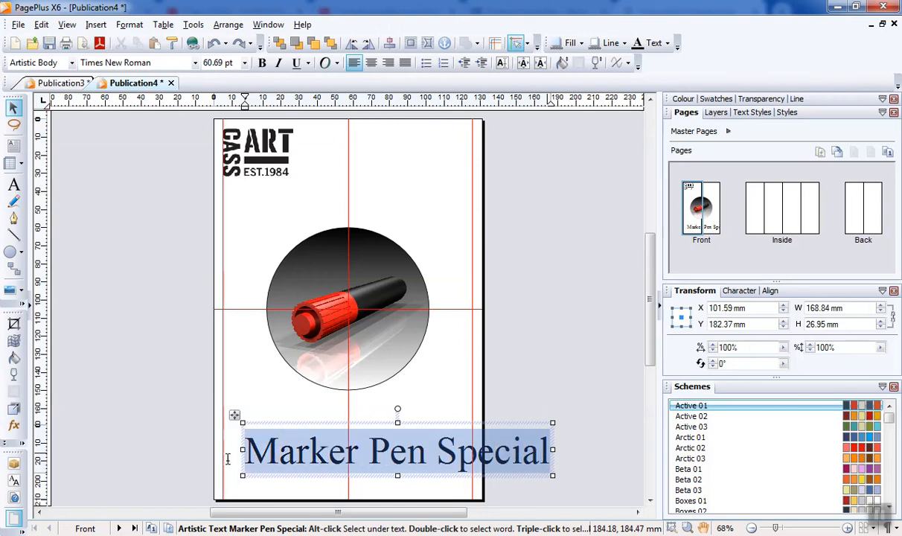
left_click(189, 62)
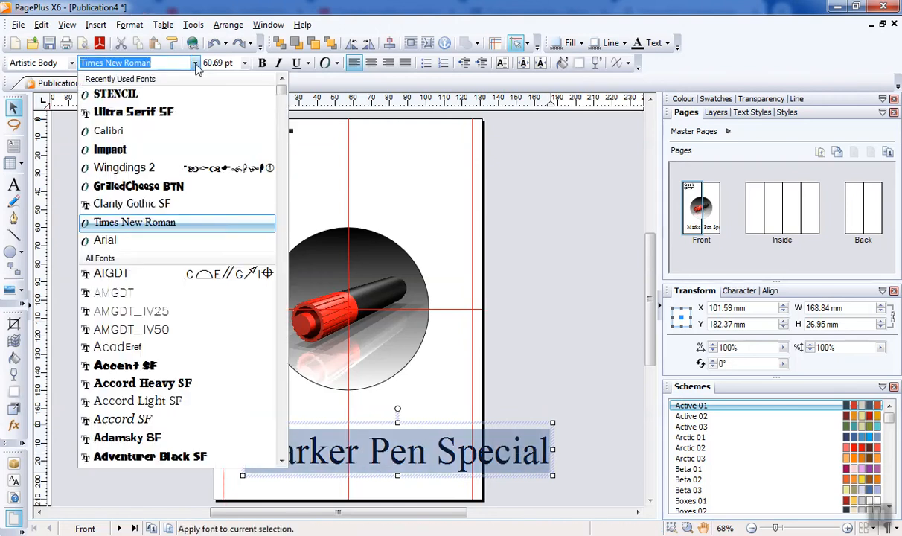
left_click(119, 93)
Step: Align the title to the 5 mm guide, shrink it to end at the 143 mm guide, reduce its height slightly, and deselect it
left_click_drag(238, 450, 216, 450)
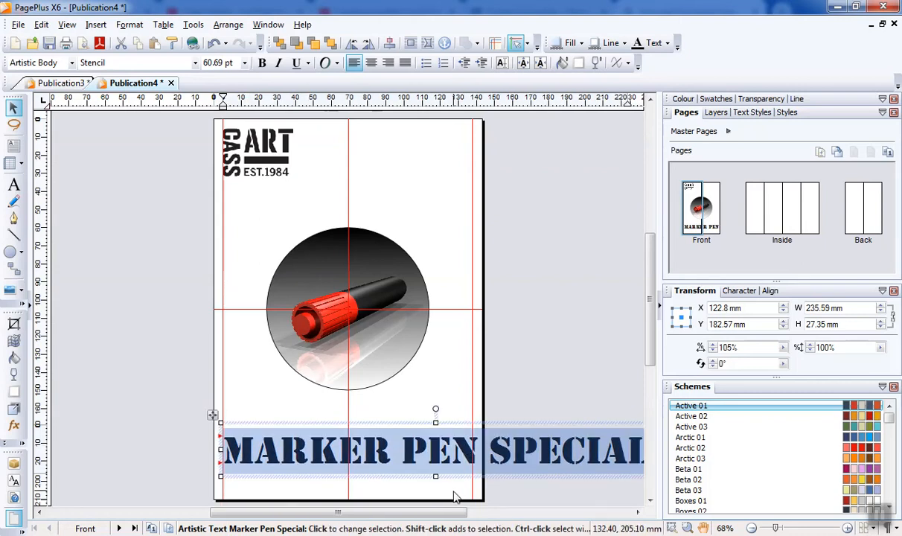
left_click_drag(447, 511, 460, 512)
mouse_move(619, 441)
left_mouse_down()
mouse_move(607, 451)
mouse_move(448, 454)
left_mouse_up()
left_click_drag(319, 422, 319, 431)
left_click(518, 314)
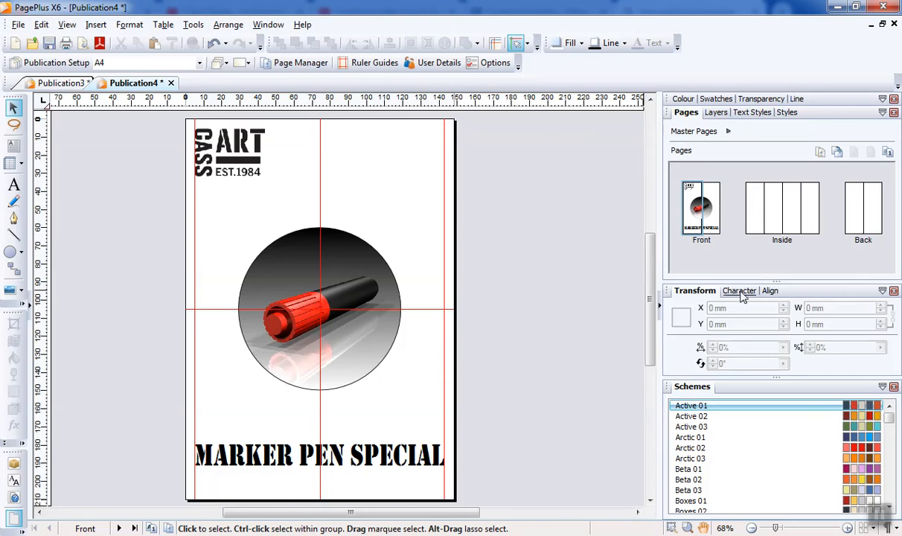
Step: Try to reuse the front page's circular picture by pasting a copy onto the inside spread, and delete the copy
left_click(775, 211)
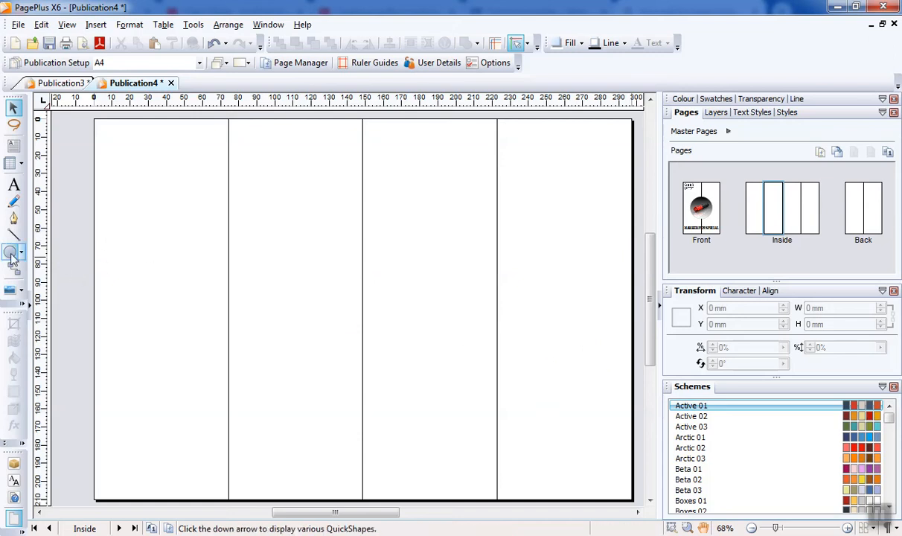
left_click(718, 196)
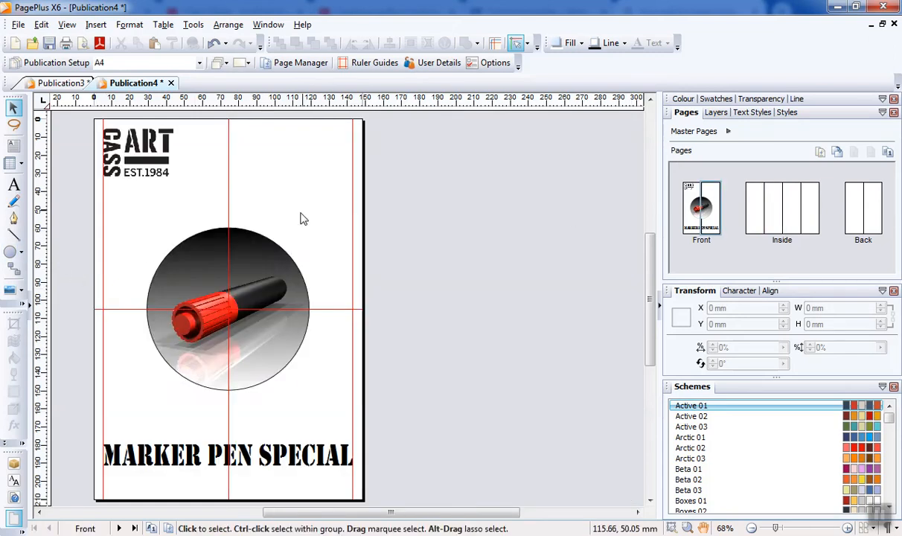
left_click(277, 248)
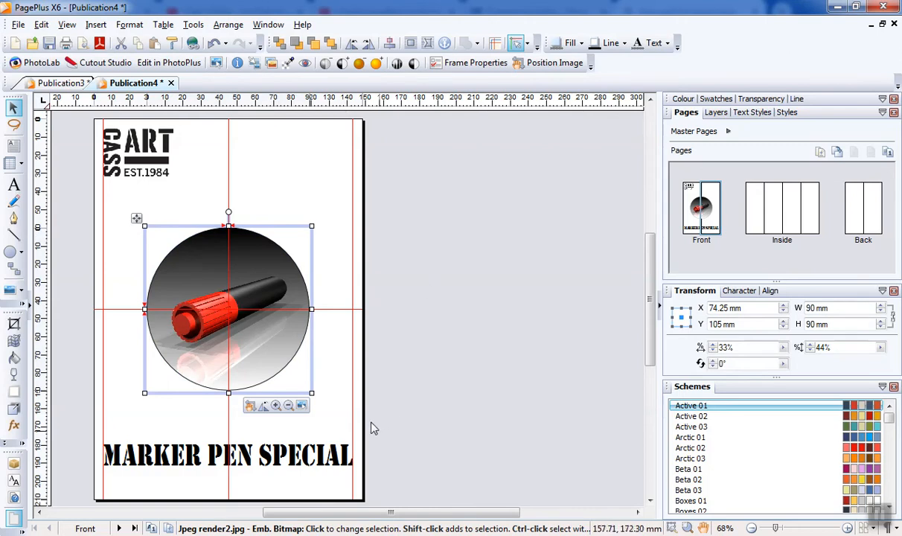
left_click(785, 221)
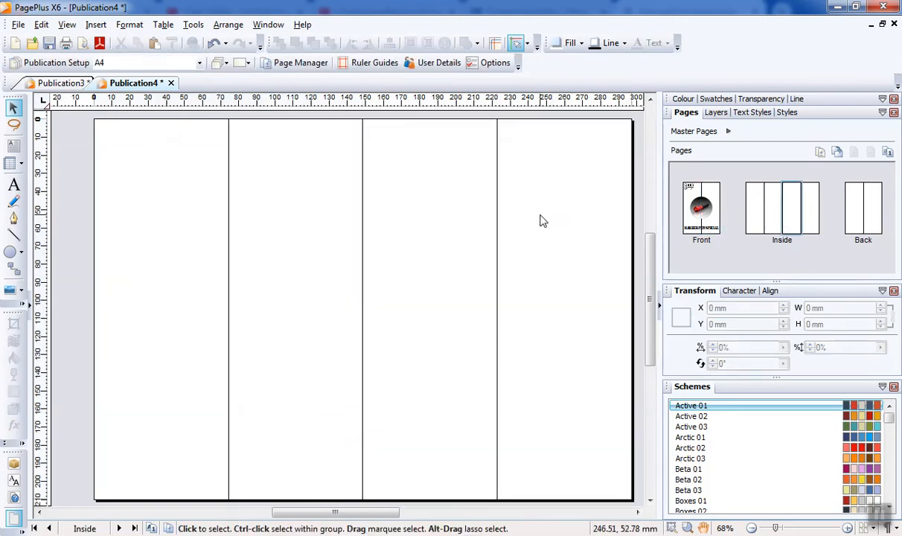
key("ctrl+v")
mouse_move(317, 252)
left_mouse_down()
mouse_move(388, 257)
mouse_move(346, 253)
left_mouse_up()
key("Delete")
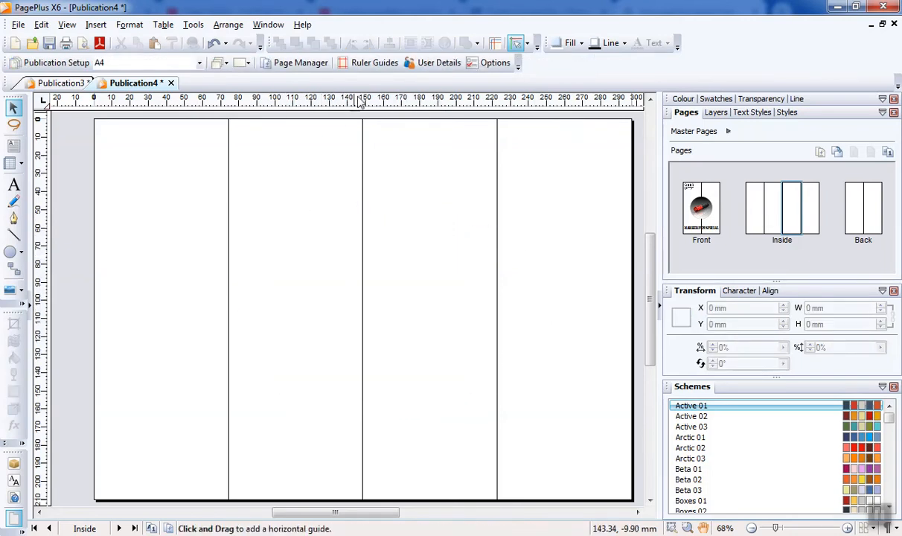
Step: Add a horizontal ruler guide at 105 mm and a vertical one along the centre fold of the inside spread
left_click(374, 63)
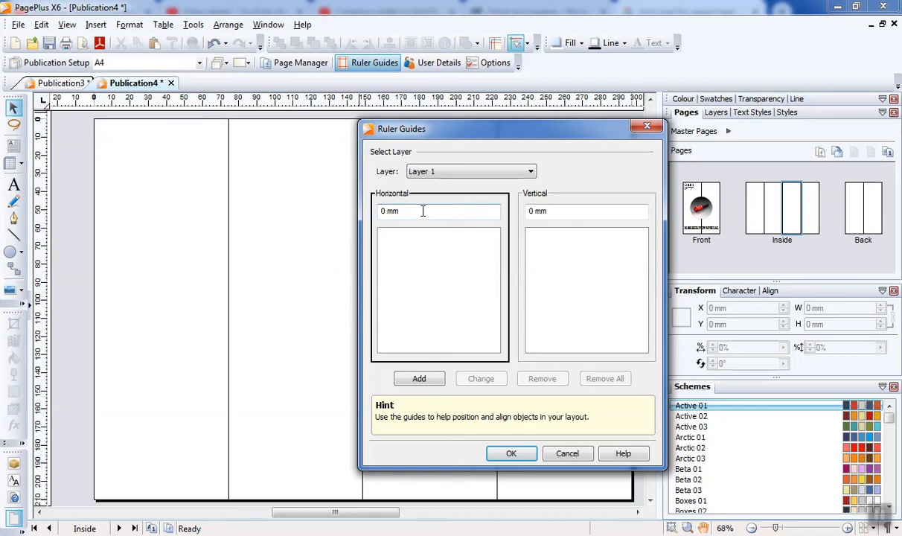
type("105")
left_click(419, 376)
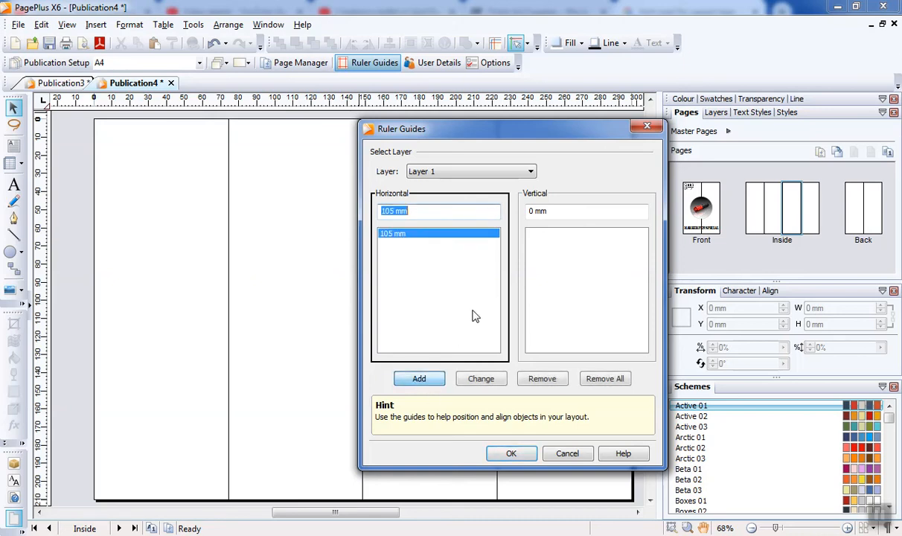
left_click(555, 211)
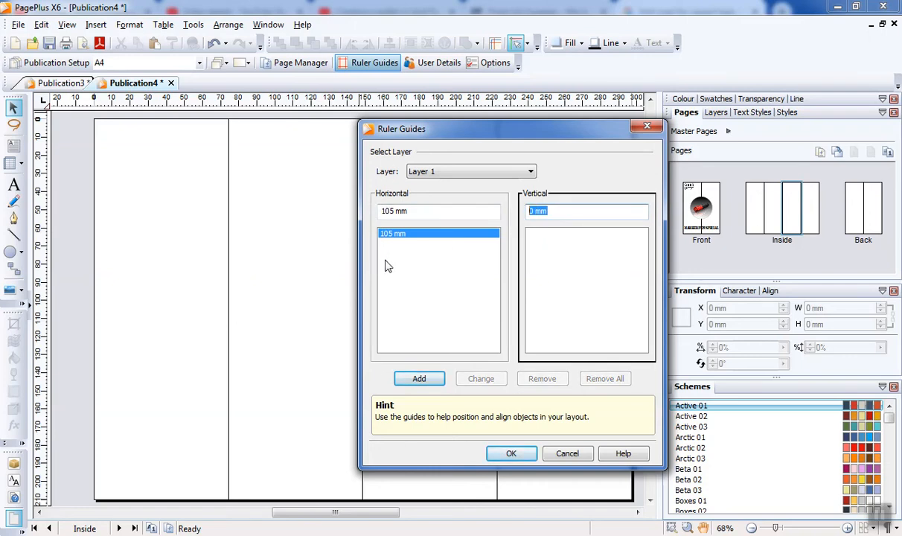
type("1")
key("BackSpace")
key("BackSpace")
key("Return")
left_click(512, 453)
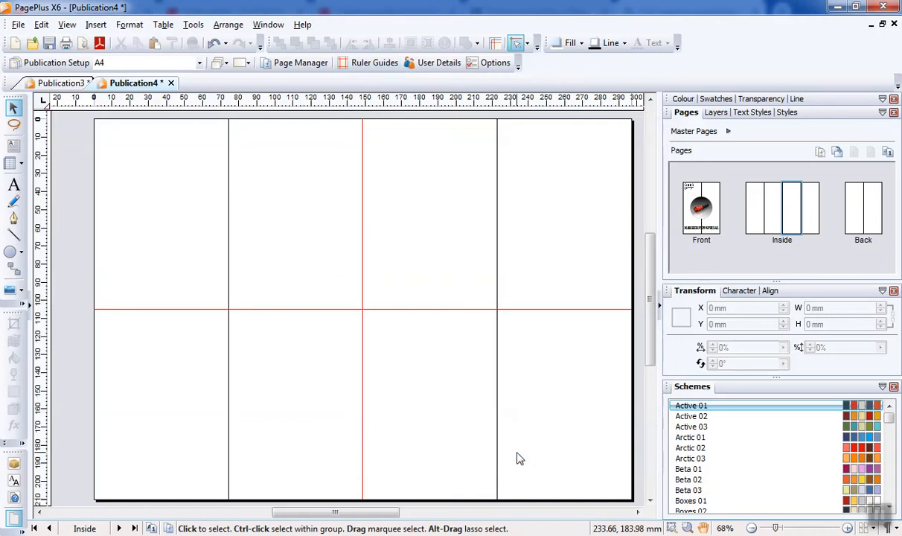
Step: Draw a circle about 74 mm in diameter near the middle of the inside spread with the Quick Ellipse shape
left_click(10, 253)
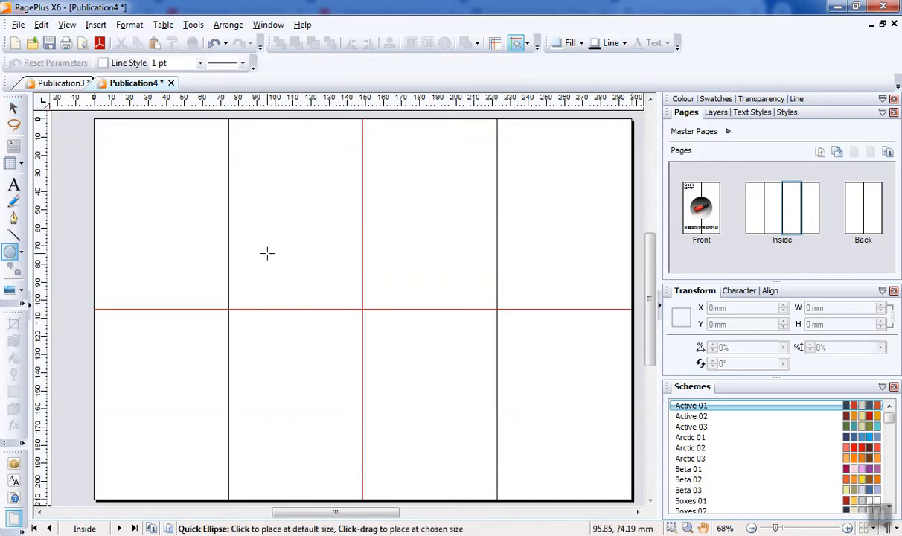
left_click_drag(264, 221, 410, 356)
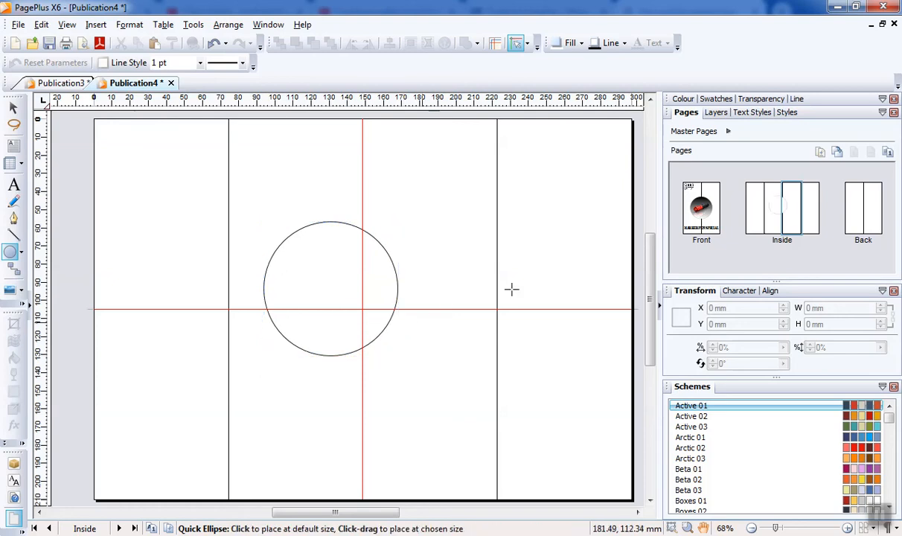
Step: Resize the circle to 90 mm wide and high and centre it on the crossing of the 105 mm guide and the centre fold
left_click(13, 106)
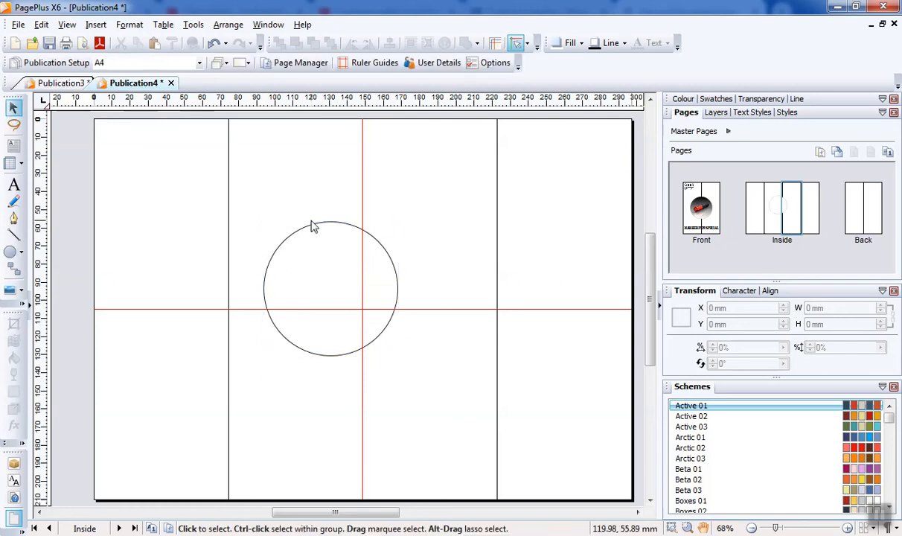
left_click(310, 224)
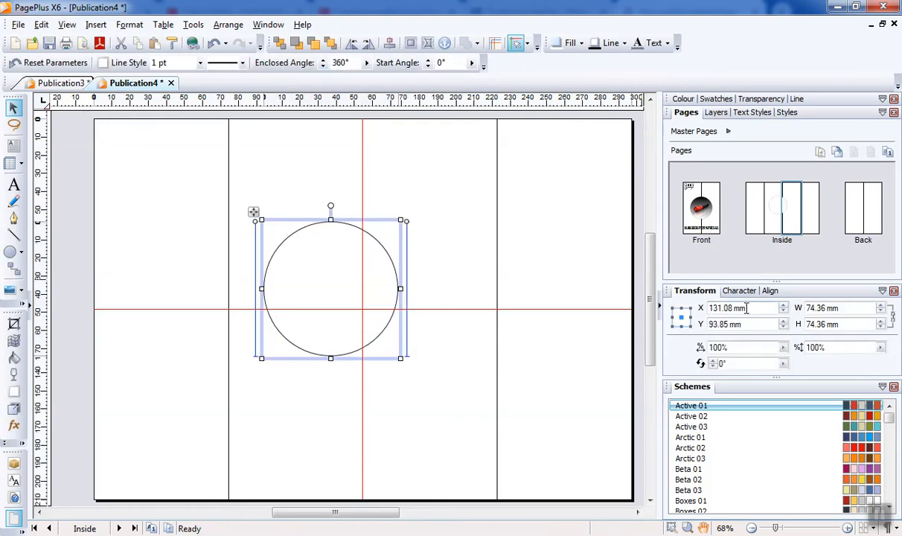
left_click(847, 311)
type("90")
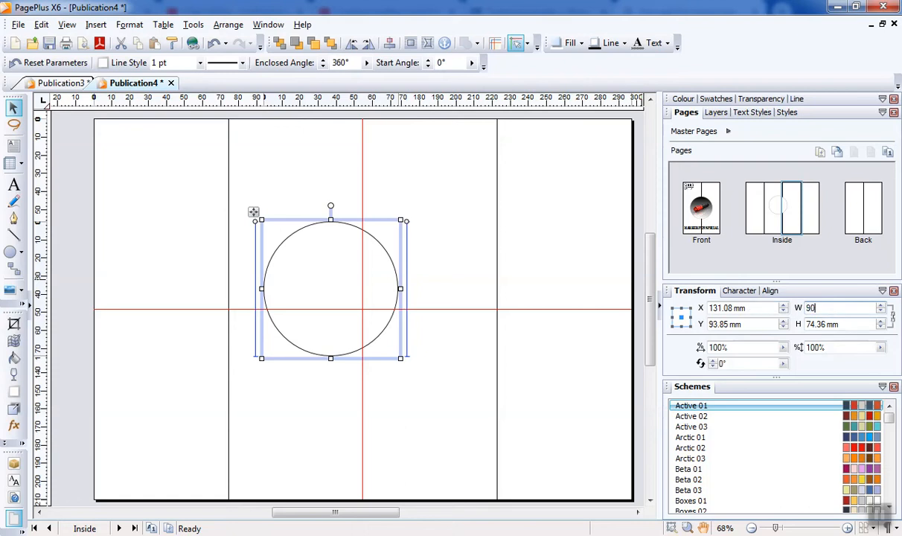
key("Return")
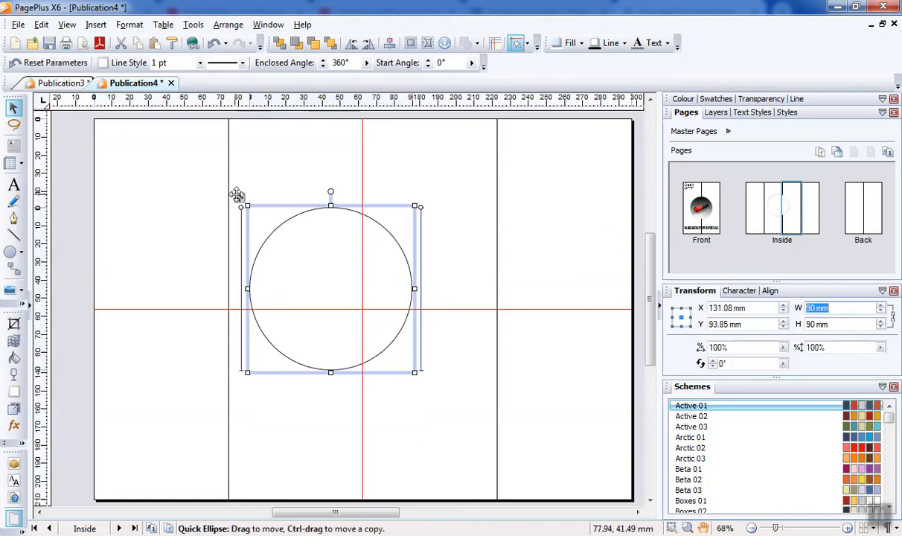
left_click_drag(238, 196, 269, 218)
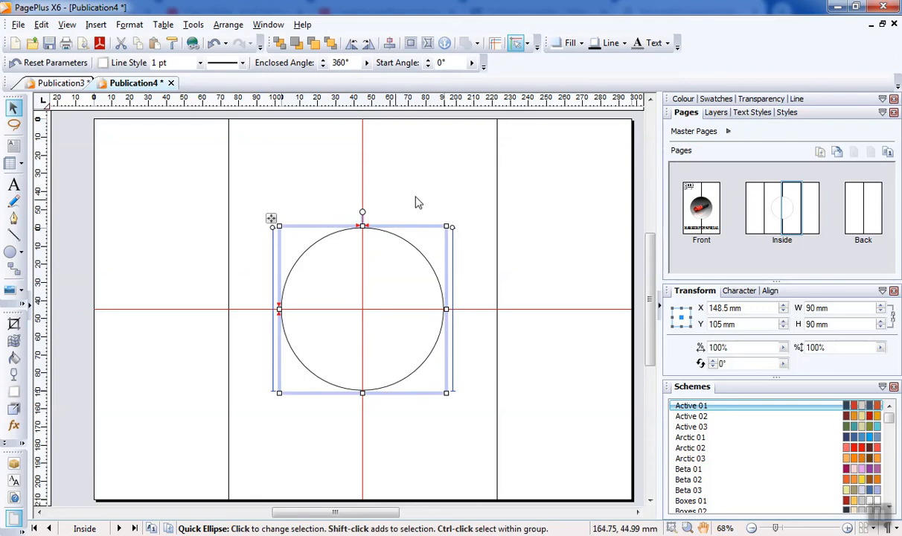
left_click(478, 198)
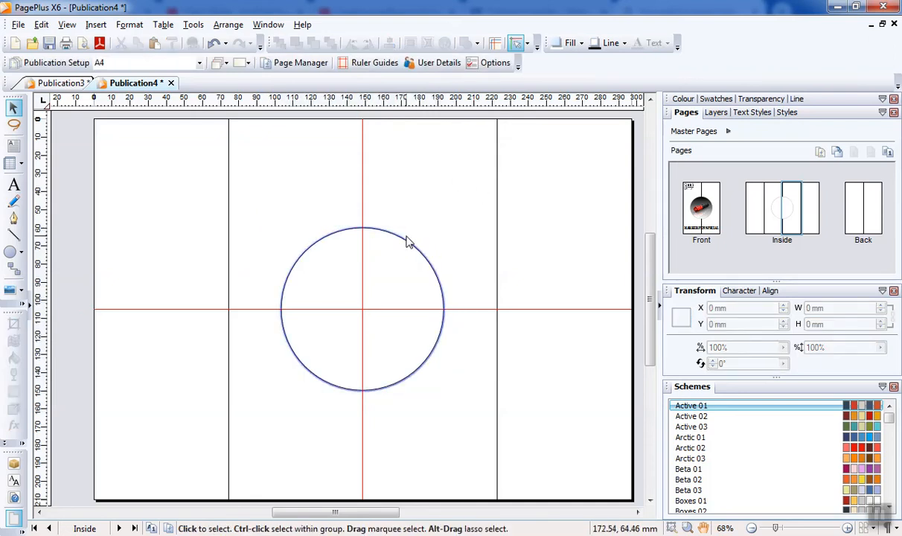
Step: Place two copies of the 90 mm circle along the 105 mm guide, one centred on each outer edge of the spread
left_click(307, 258)
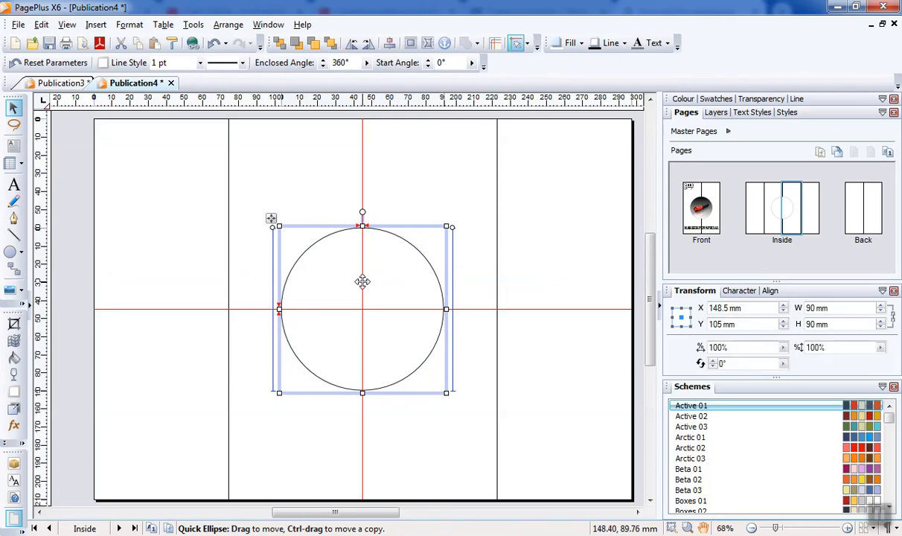
left_click_drag(361, 285, 78, 268)
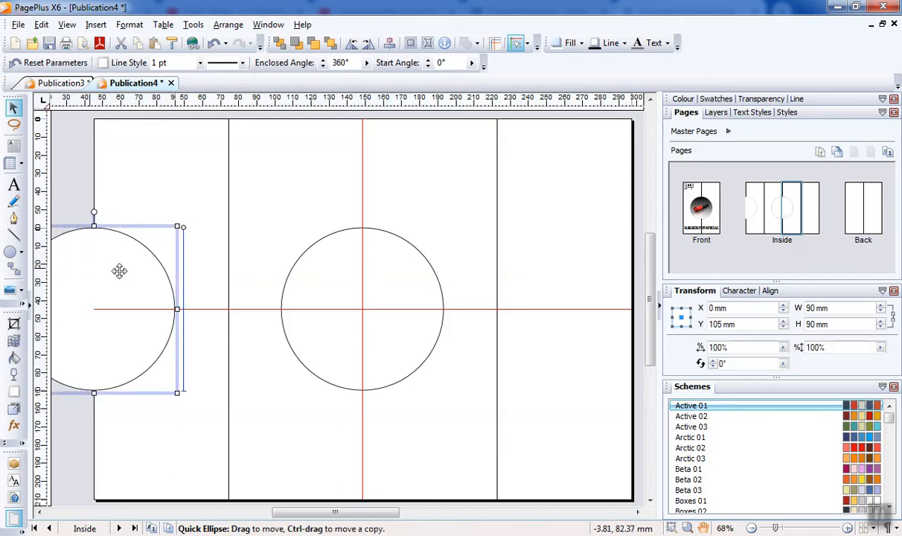
left_click(215, 217)
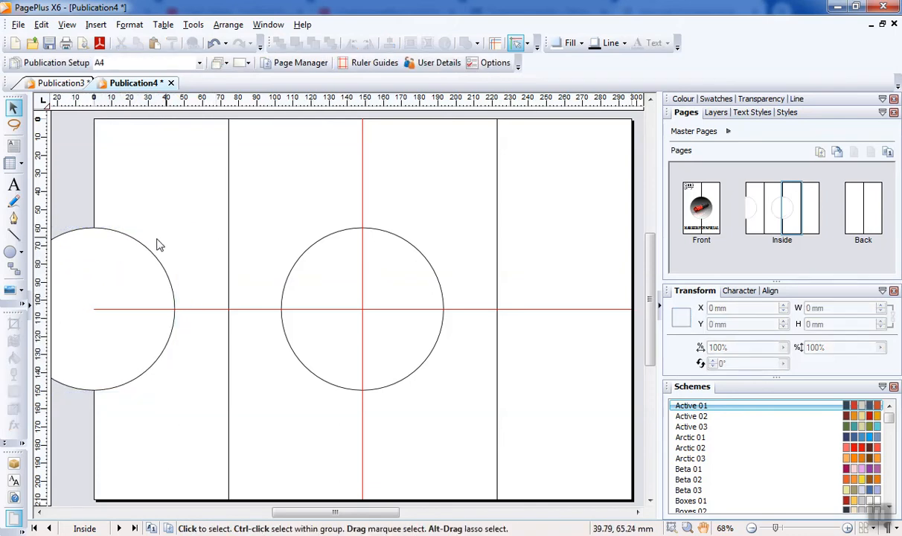
left_click(316, 252)
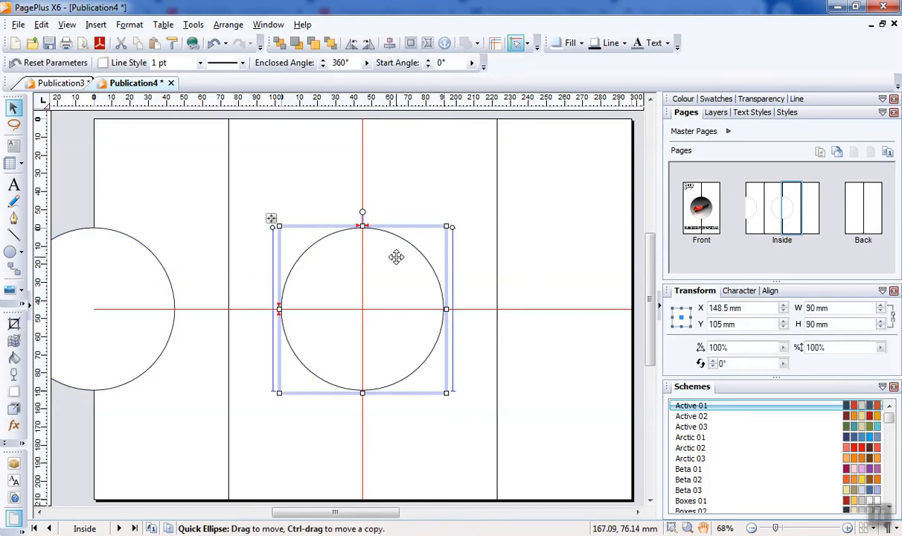
left_click_drag(396, 256, 373, 247)
left_click_drag(247, 210, 539, 221)
left_click_drag(543, 221, 540, 221)
left_click(580, 210)
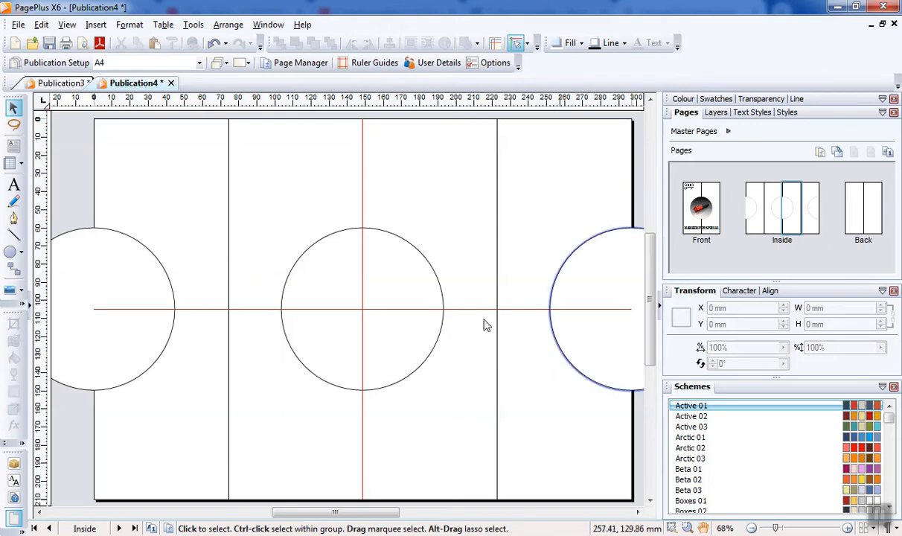
Step: Convert the middle circle to a picture frame and fill it with the embedded image Jpeg render2
left_click(329, 233)
right_click(332, 271)
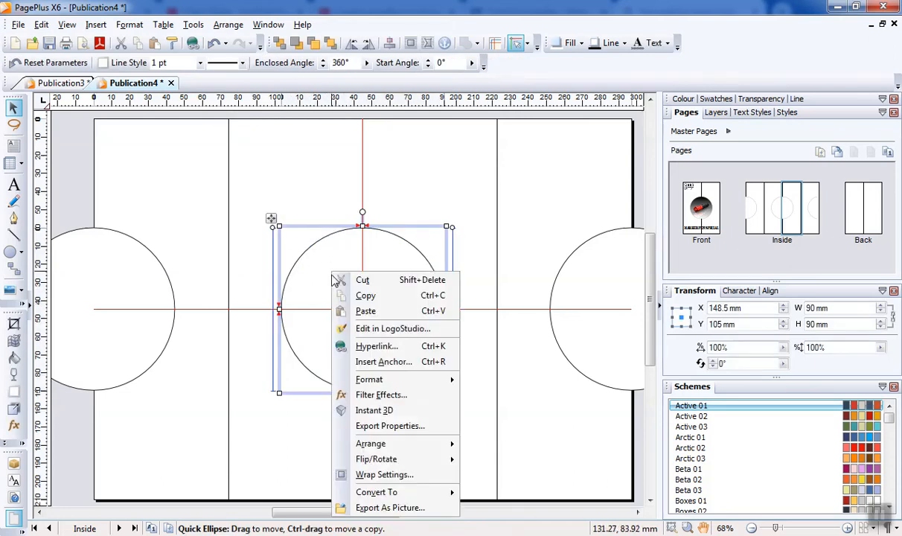
mouse_move(413, 492)
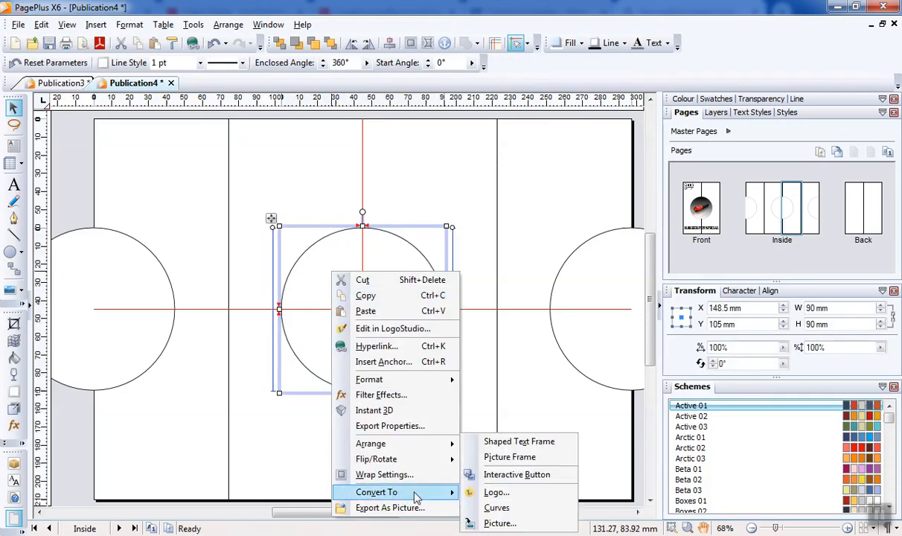
left_click(511, 457)
left_click(436, 405)
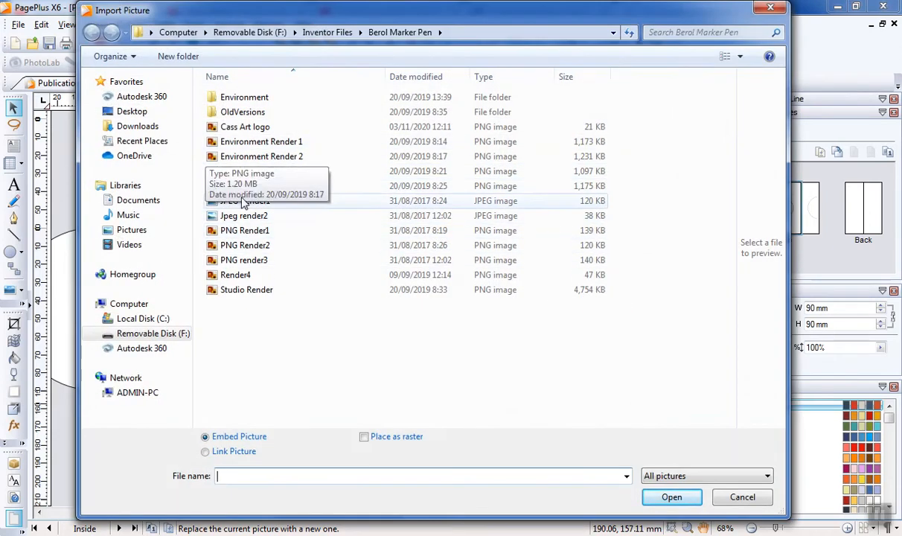
left_click(240, 202)
left_click(232, 218)
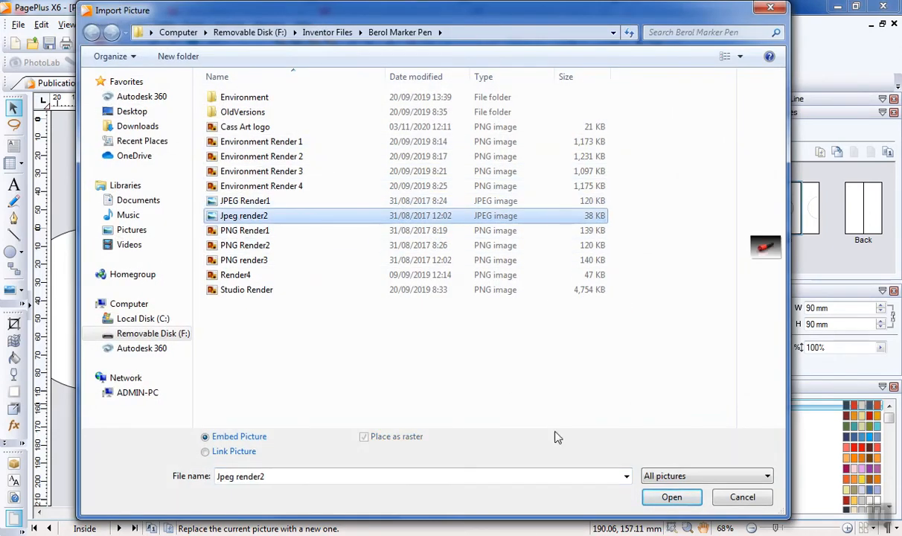
left_click(670, 497)
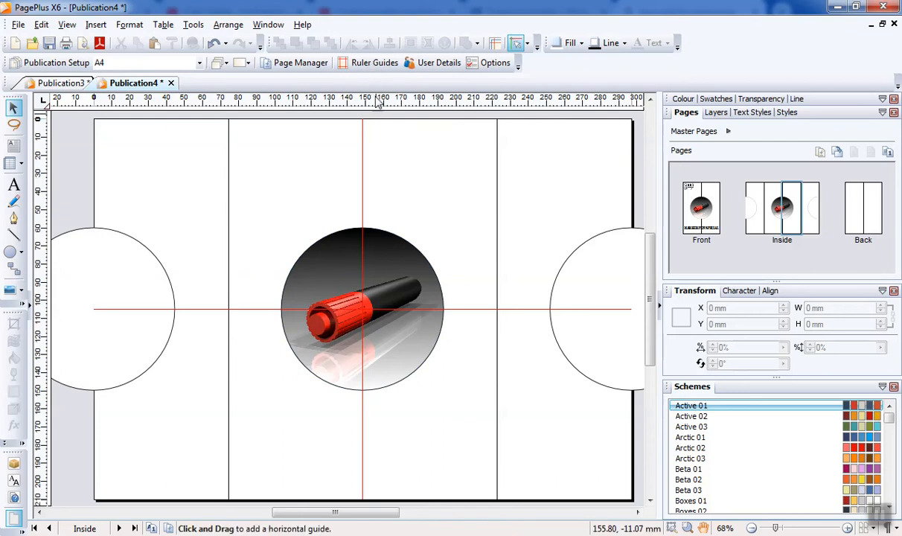
Step: Add vertical ruler guides at 79 mm and 218 mm on the inside spread
left_click(368, 66)
left_click(561, 212)
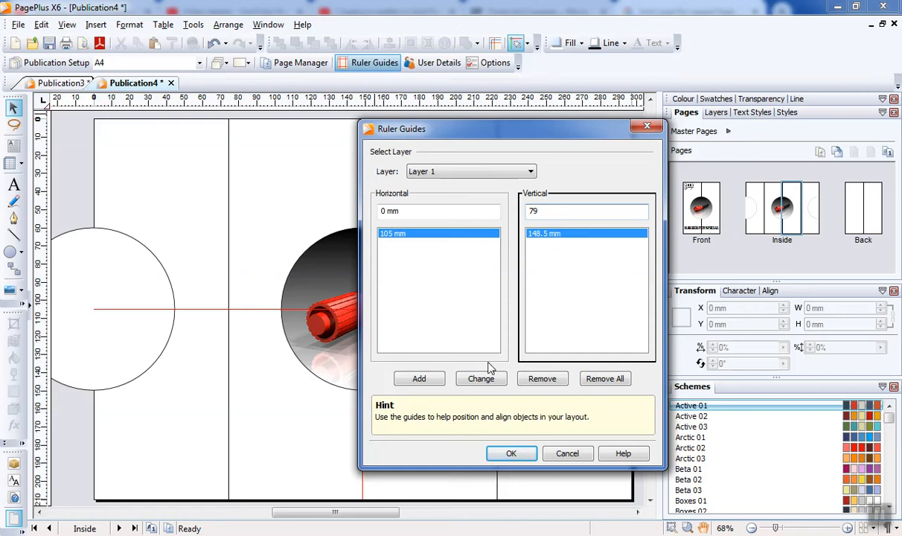
left_click(419, 378)
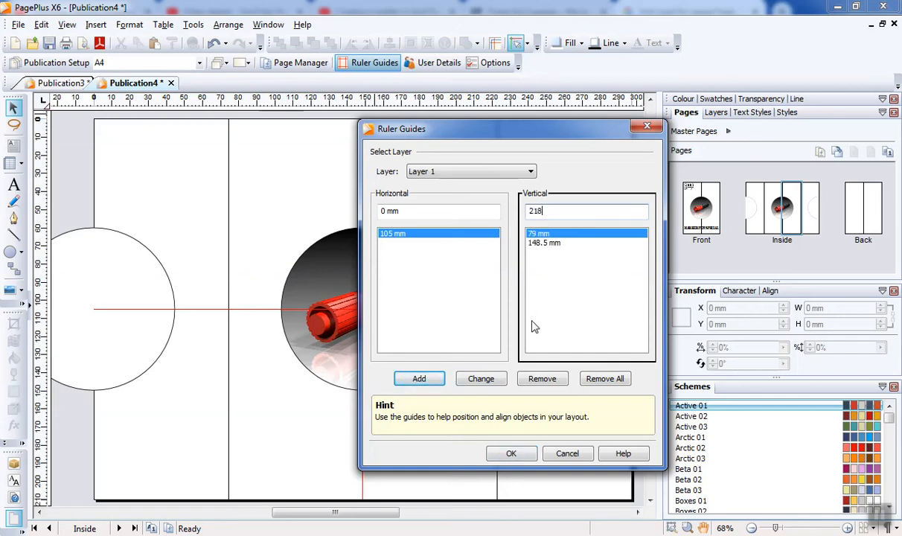
type("218")
left_click(428, 380)
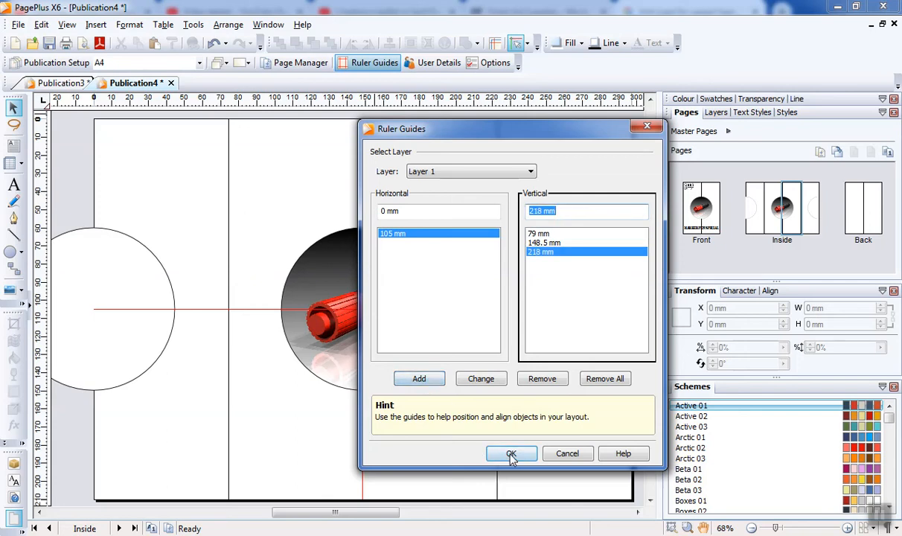
left_click(511, 454)
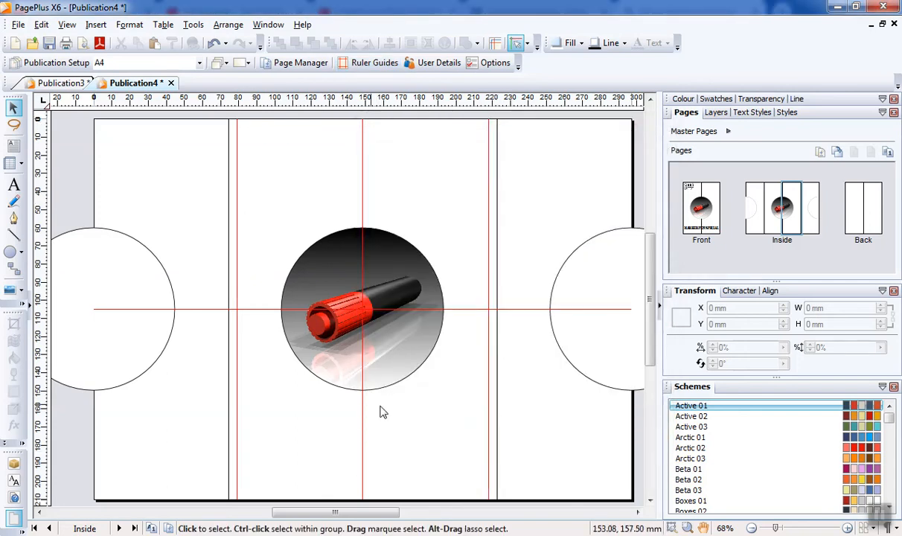
Step: Add horizontal ruler guides at 5, 25, 205 and 195 mm on the inside spread
left_click(365, 63)
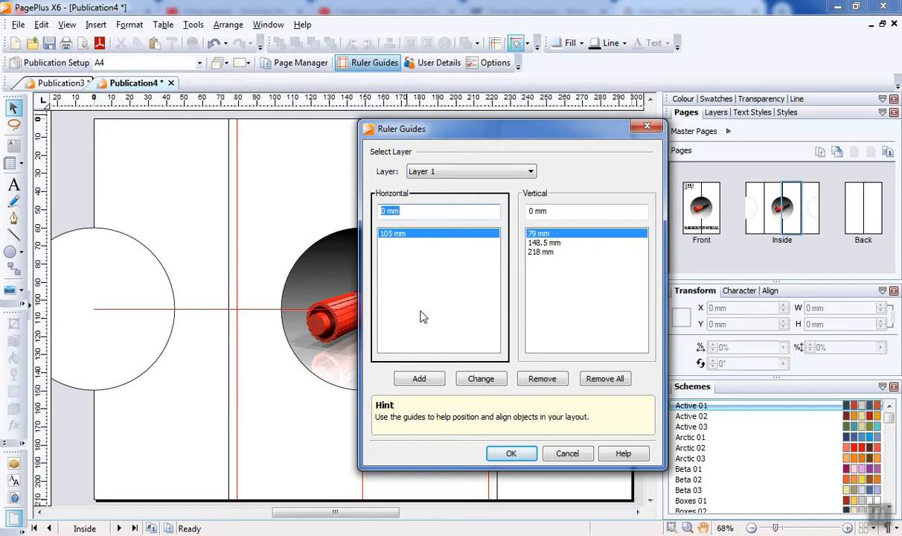
type("5")
left_click(419, 381)
type("25")
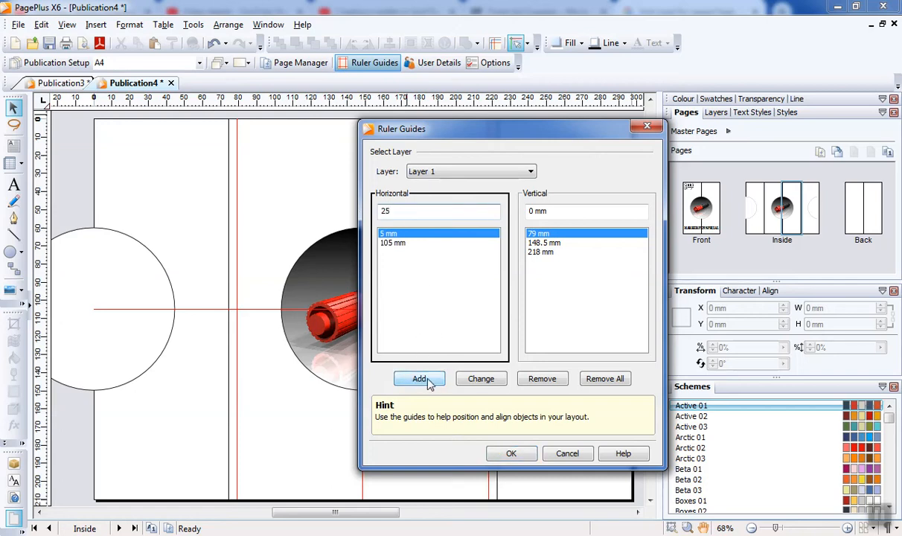
left_click(429, 382)
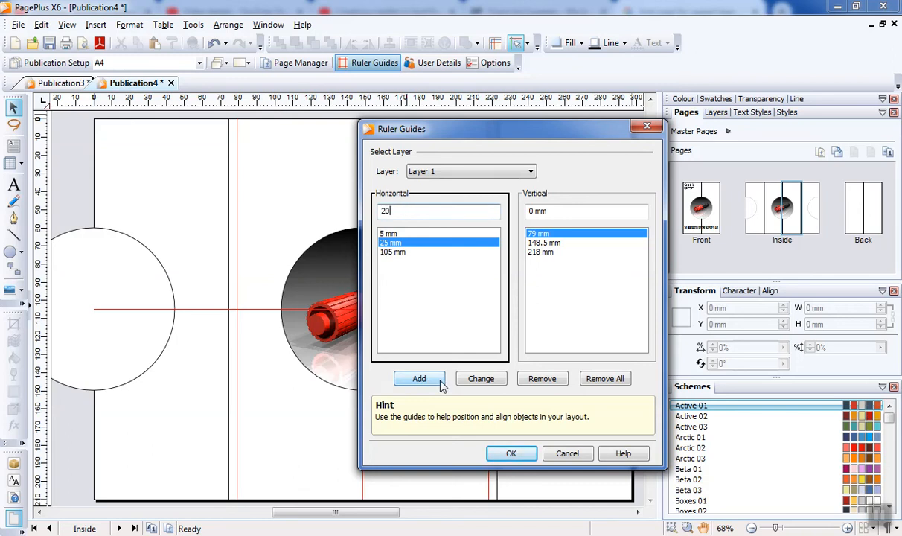
type("205")
left_click(429, 381)
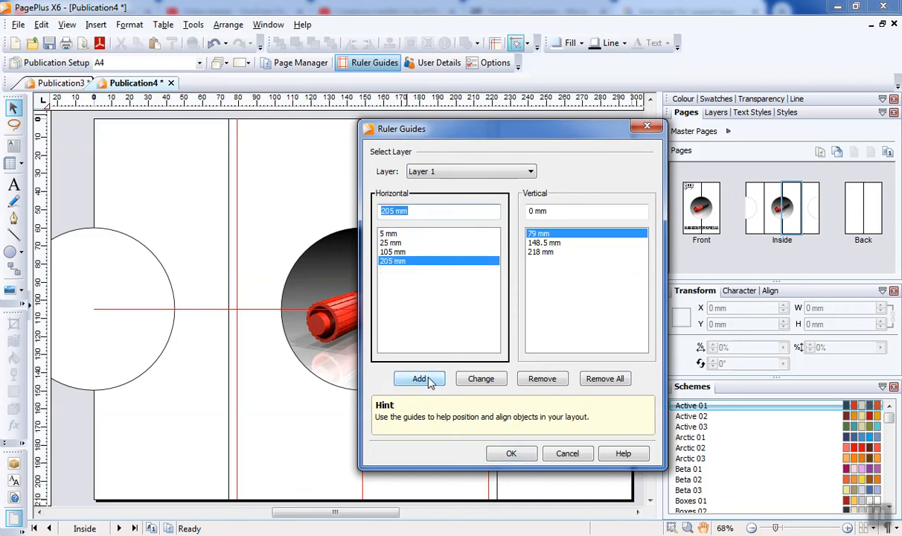
type("195")
left_click(430, 381)
left_click(510, 453)
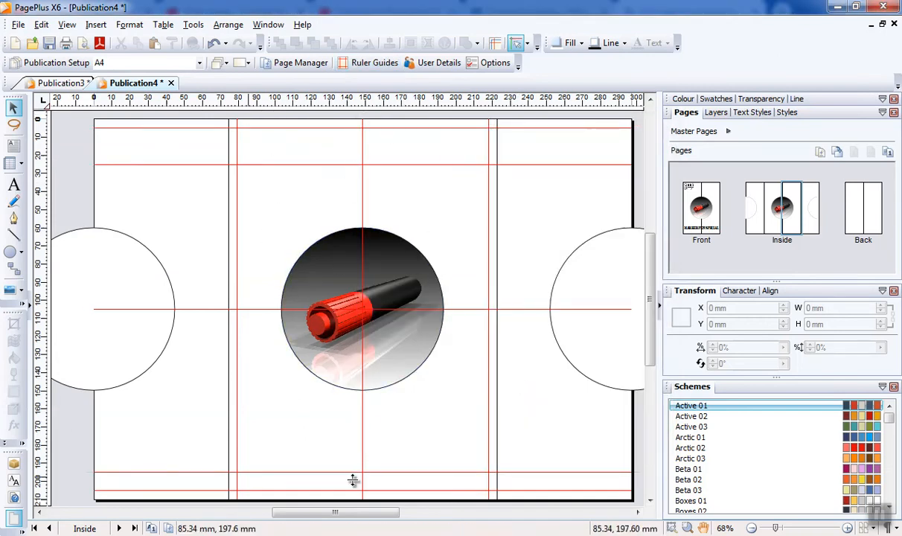
Step: Add two more horizontal ruler guides at 30 mm and 190 mm
left_click(373, 63)
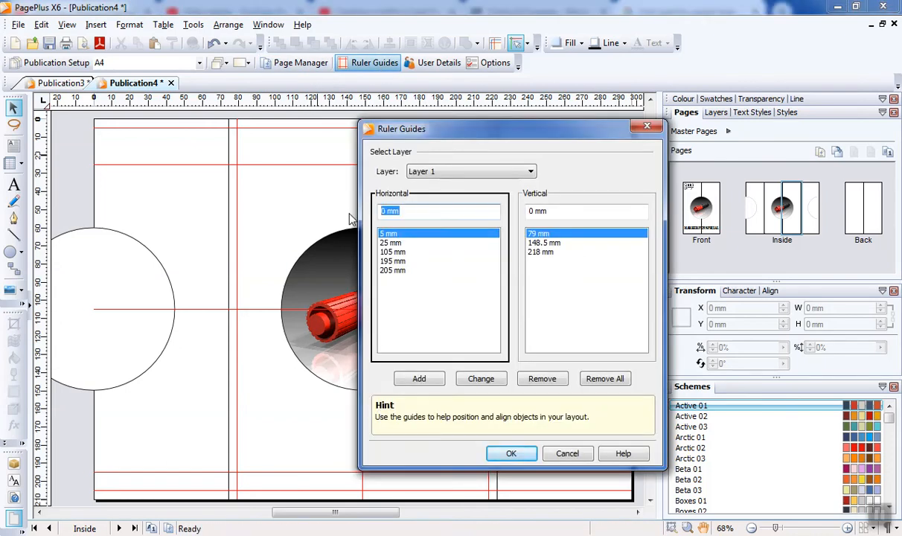
type("30")
left_click(418, 381)
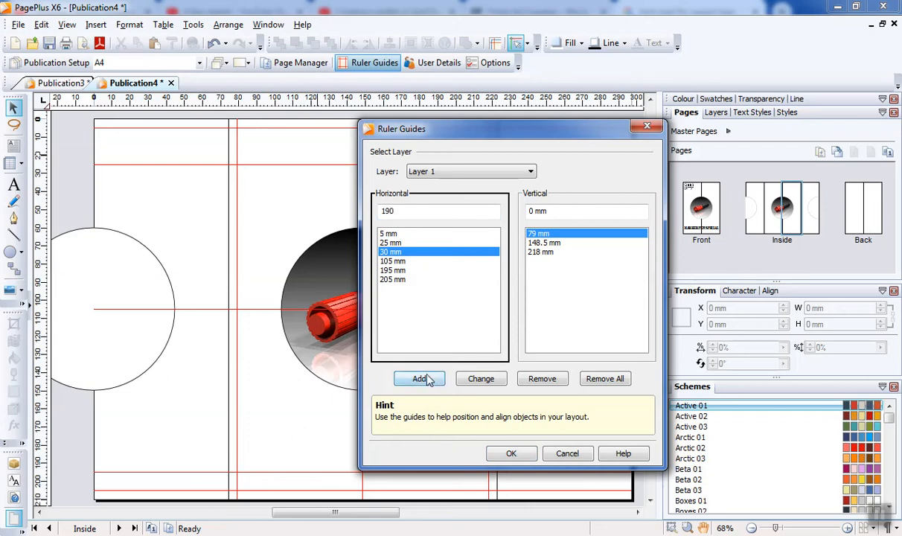
type("190")
left_click(428, 380)
left_click(511, 453)
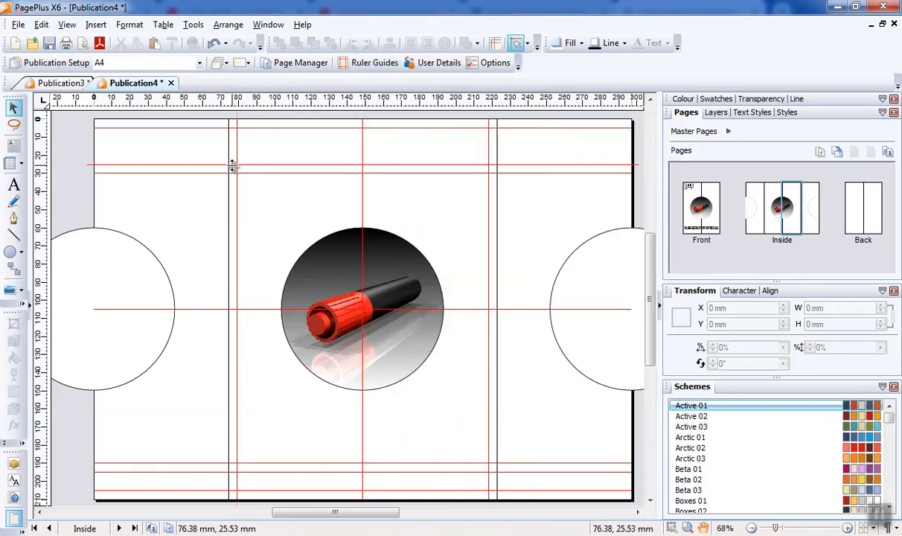
Step: Draw a 139 by 20 mm Quick Rectangle between the 79 and 218 mm vertical guides and the 5 and 25 mm horizontal guides
left_click(23, 255)
left_click(46, 241)
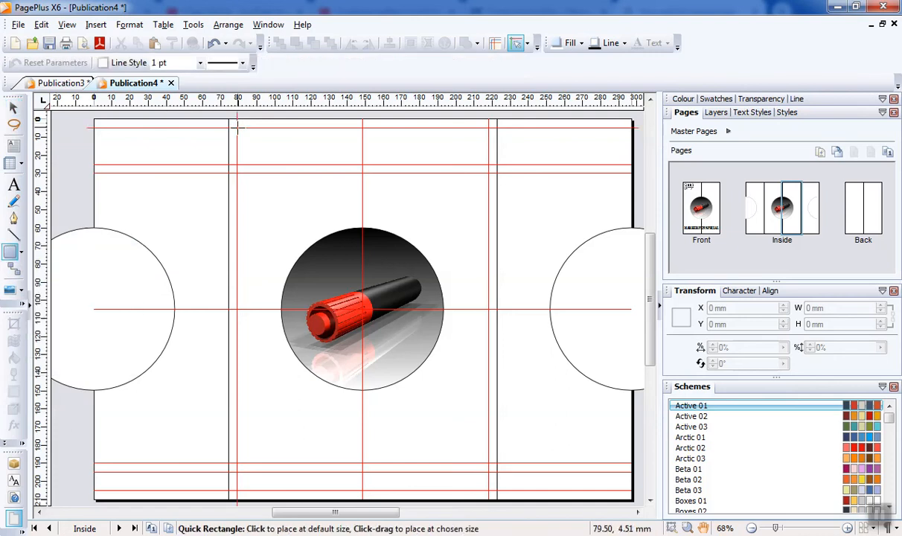
left_click_drag(237, 127, 490, 165)
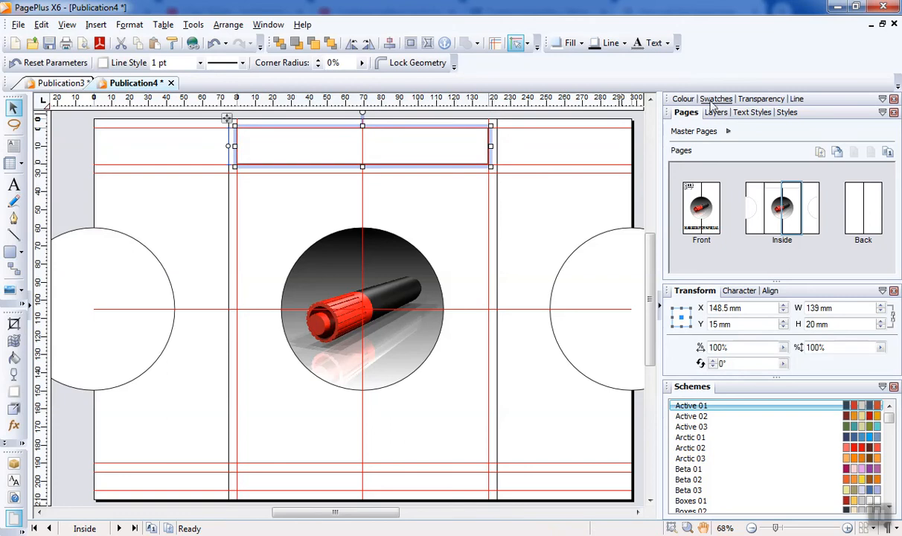
Step: Fill the banner rectangle above the pen picture with red and remove its outline
left_click(715, 98)
left_click(689, 175)
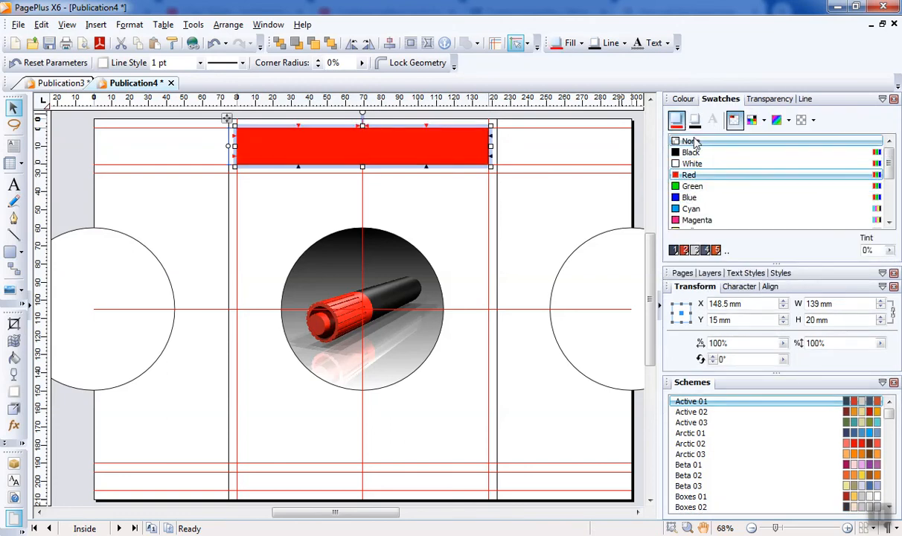
left_click(694, 121)
left_click(689, 141)
left_click(401, 191)
Step: Stretch the red banner's lower and right edges slightly to meet the 25 mm and 218 mm guides, and deselect it
left_click(365, 158)
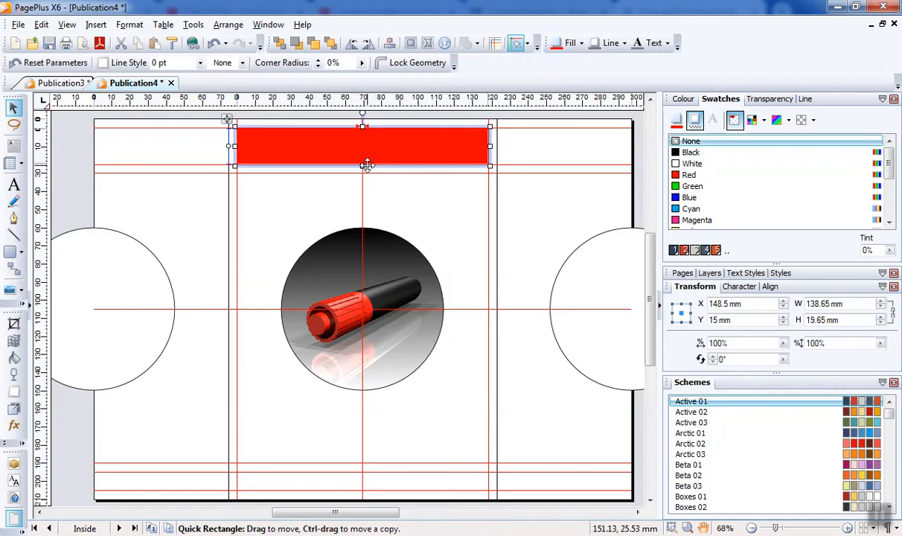
left_click_drag(364, 163, 363, 169)
left_click_drag(488, 145, 491, 145)
left_click(539, 199)
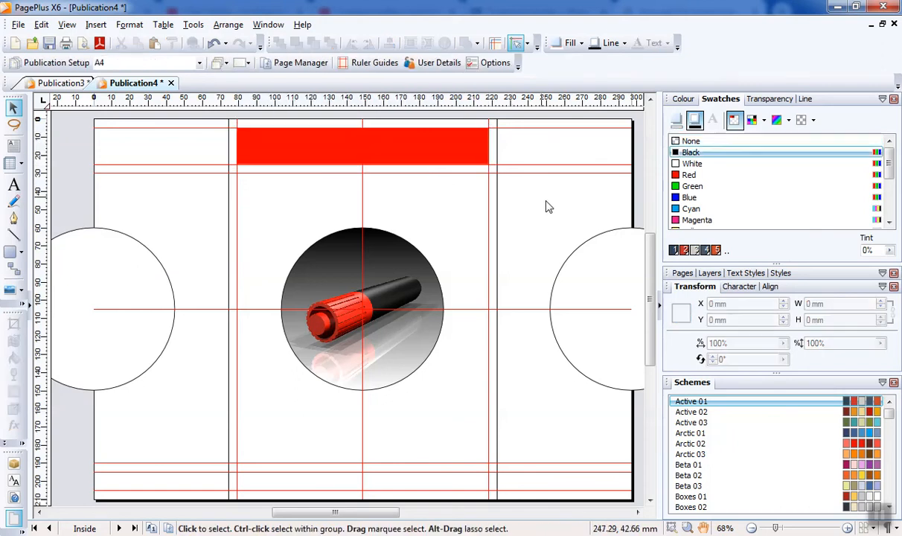
Step: Draw a 139 by 10 mm Quick Rectangle between the 195 and 205 mm horizontal guides, spanning the 79 to 218 mm vertical guides
left_click(10, 252)
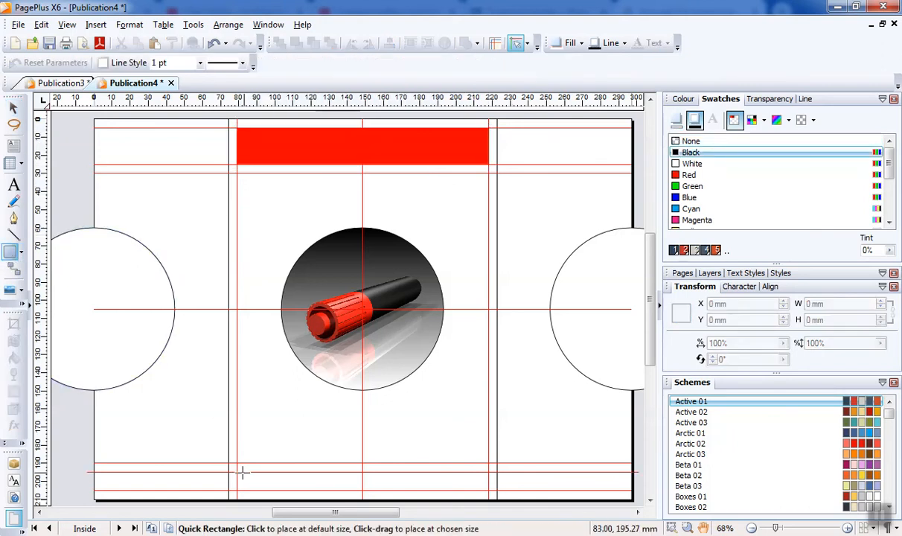
left_click_drag(343, 482, 488, 480)
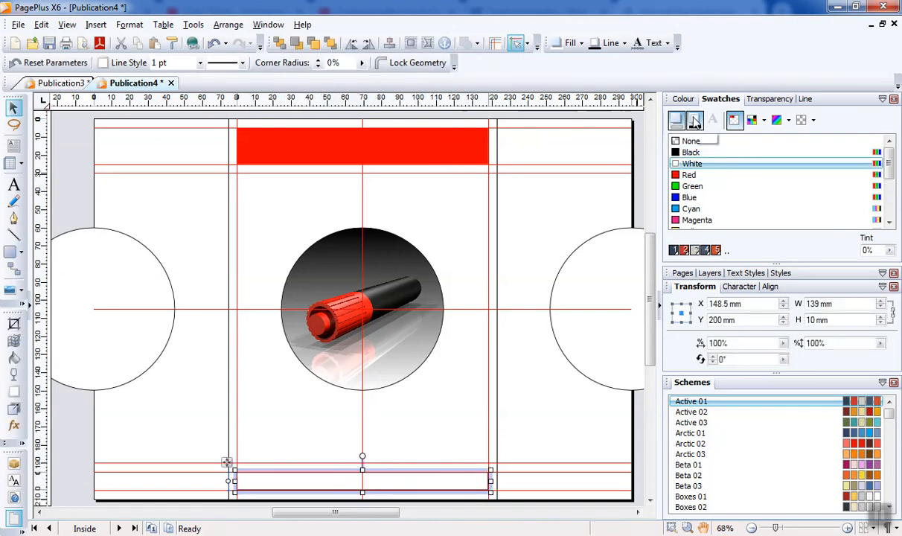
Step: Fill the 139 by 10 mm lower banner rectangle with red, remove its outline and deselect it
left_click(688, 174)
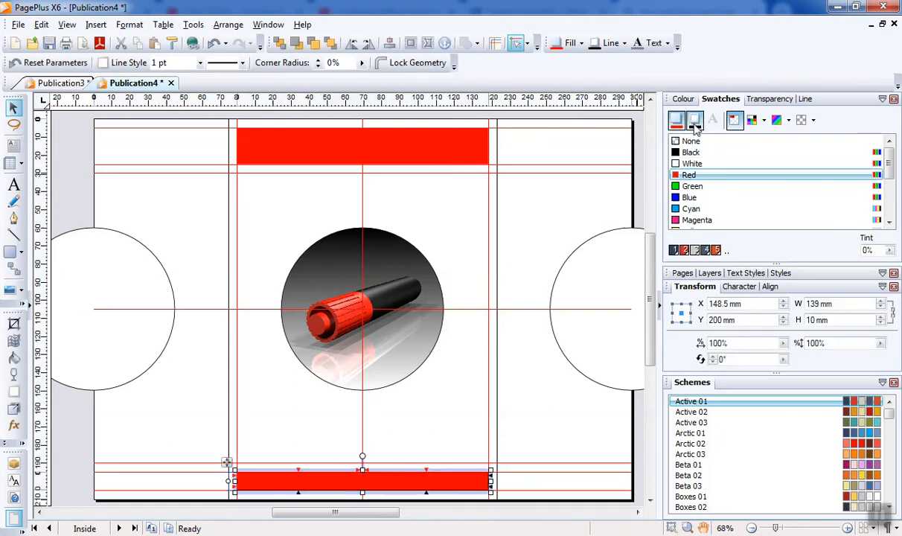
left_click(694, 120)
left_click(690, 141)
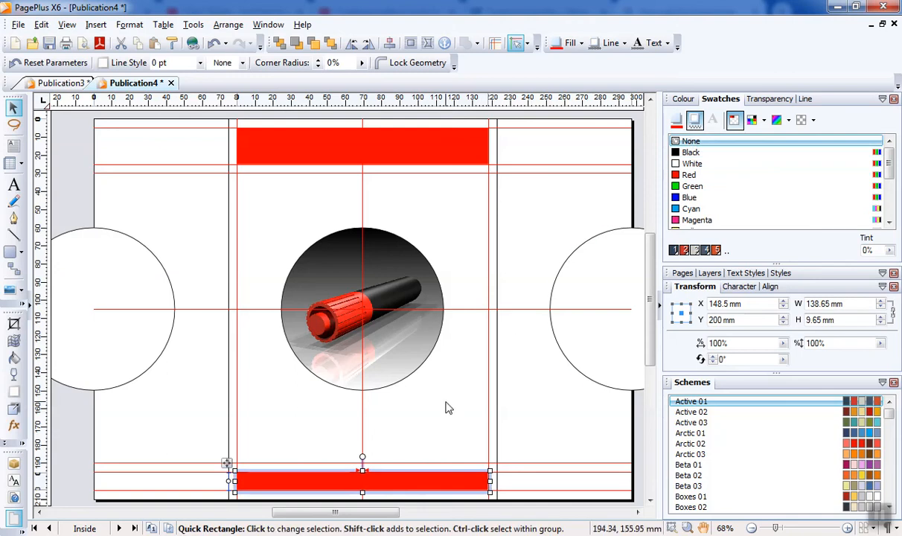
left_click(429, 469)
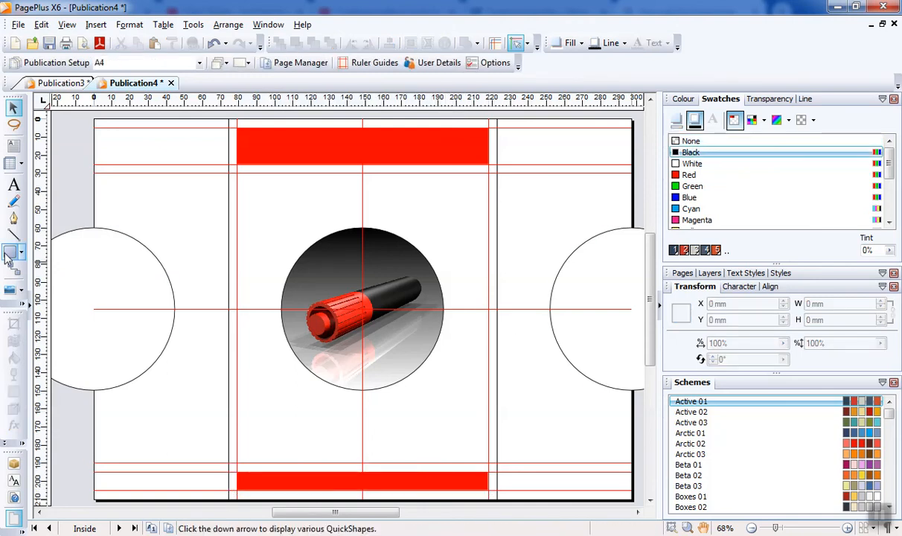
Step: Add the artistic text "Cass Art Store" at 32 pt on the red banner above the pen picture
left_click(13, 183)
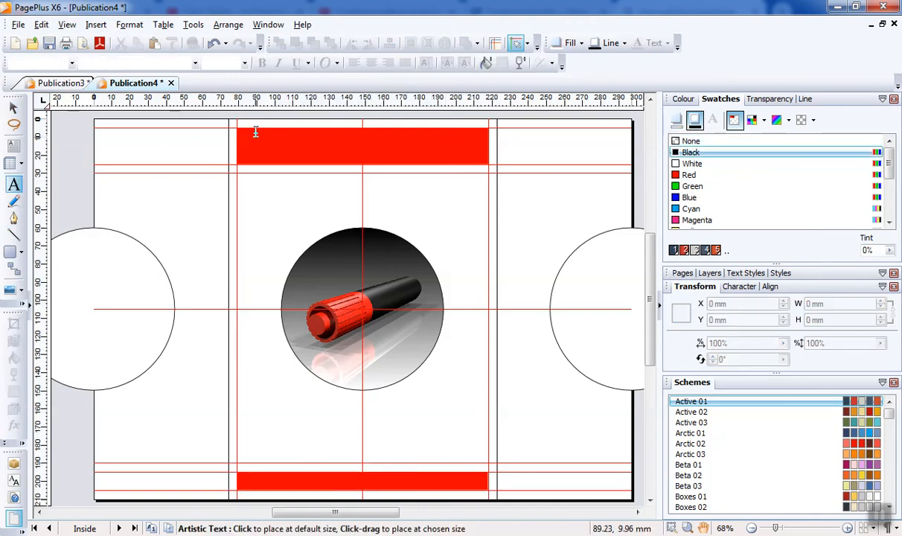
left_click_drag(247, 135, 259, 157)
type("Cas")
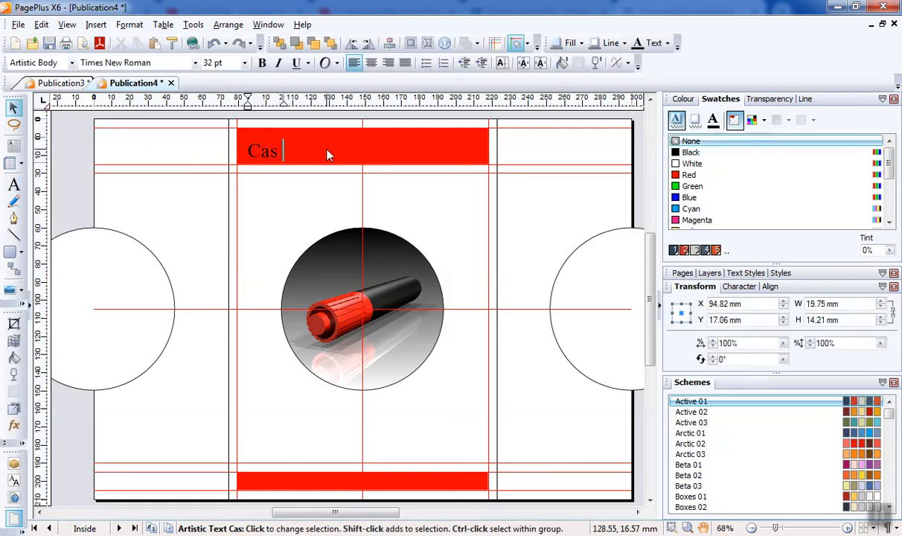
key("BackSpace")
type("s ")
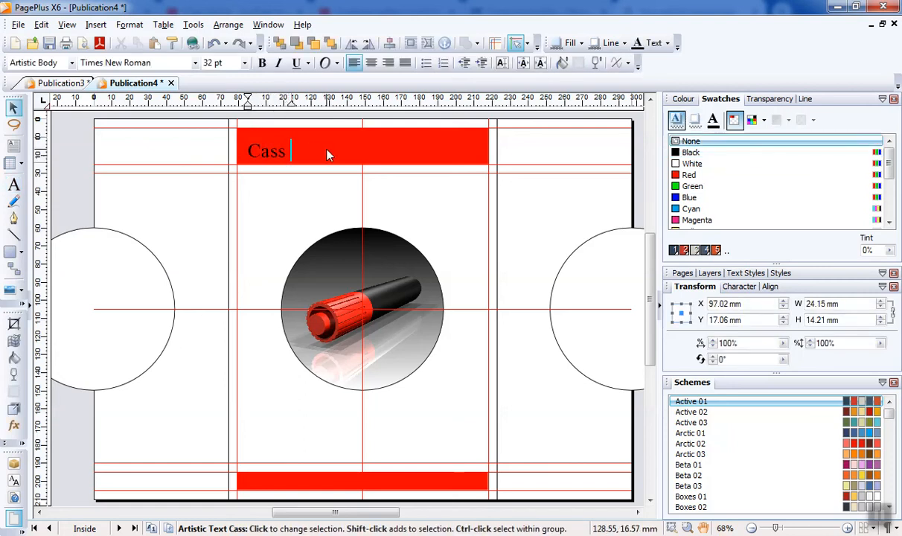
type("Art Store")
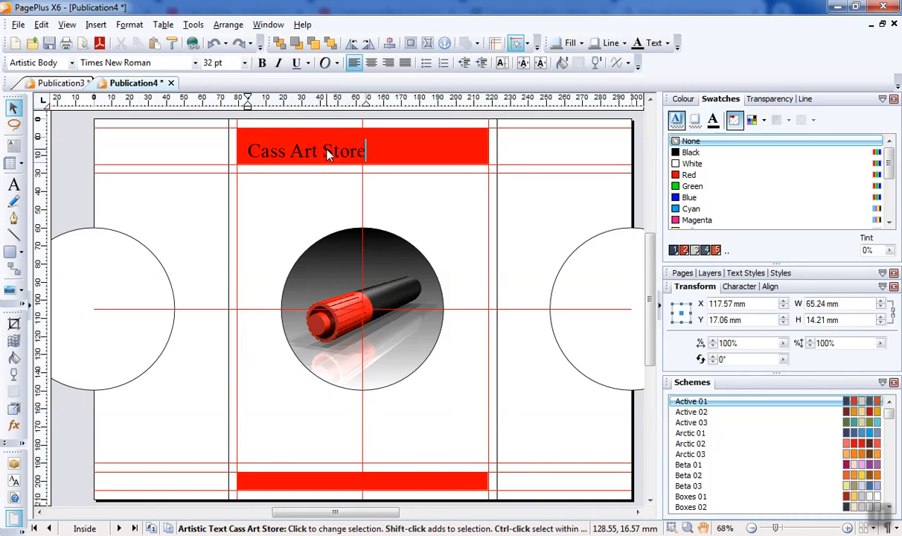
key("Escape")
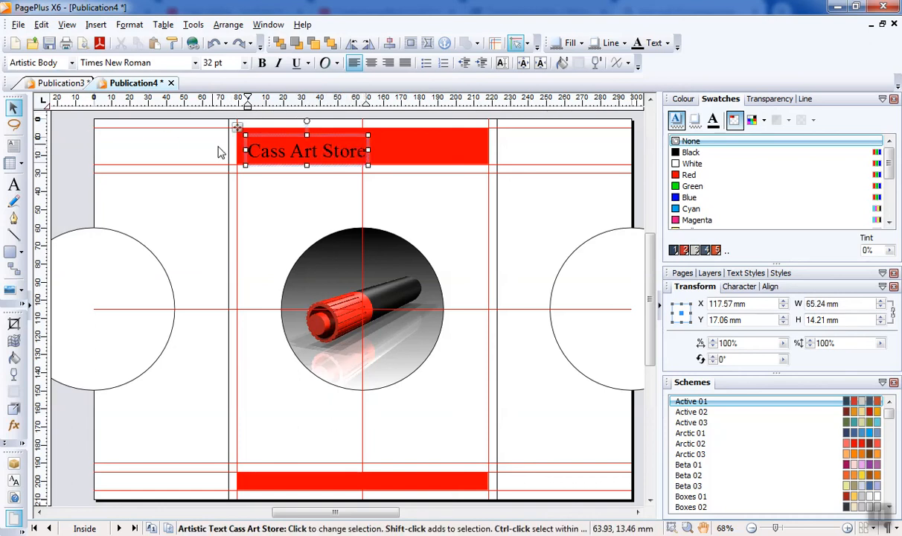
Step: Give the whole "Cass Art Store" title a white background fill and set it in bold Stencil
left_click_drag(363, 152, 246, 152)
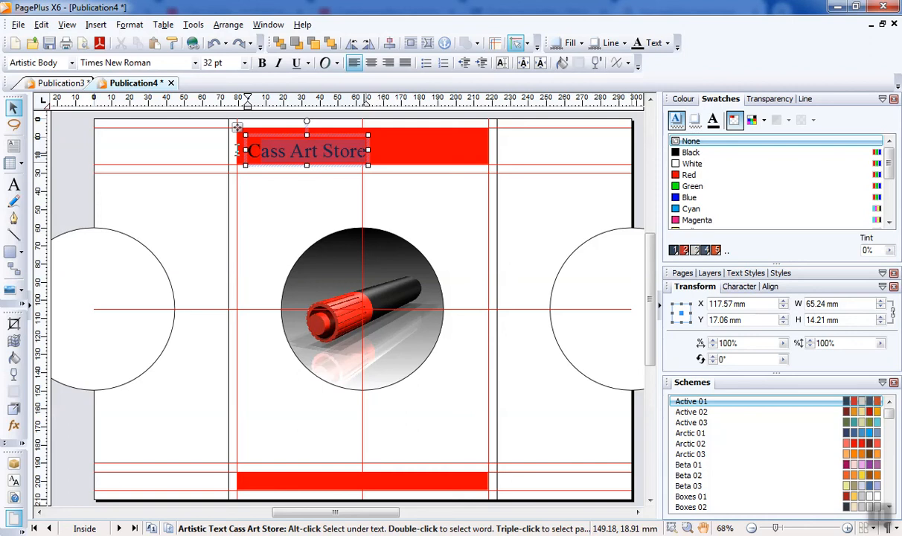
left_click(696, 163)
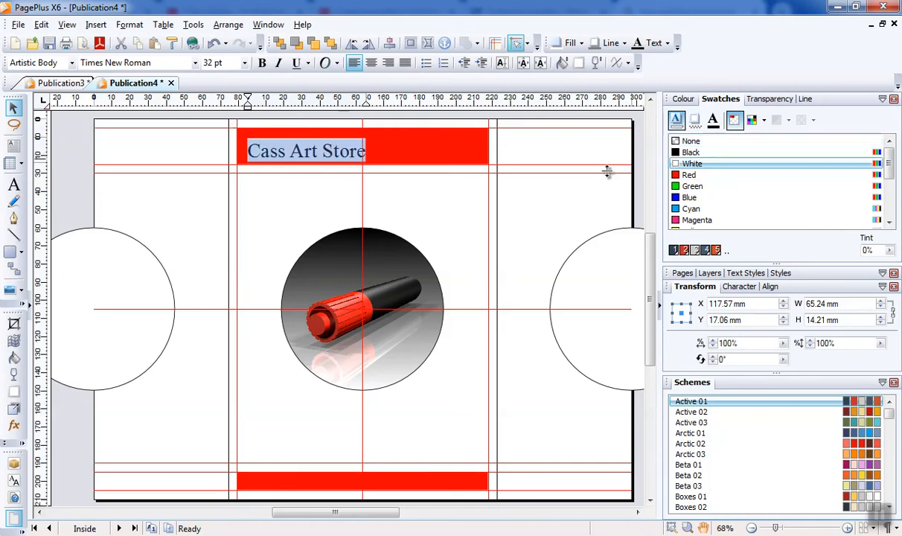
left_click(262, 62)
left_click(195, 62)
left_click(121, 88)
Step: Stretch the title between the 79 and 218 mm vertical guides and raise it to the vertical middle of the red banner
left_click_drag(410, 151, 487, 146)
left_click_drag(246, 150, 236, 151)
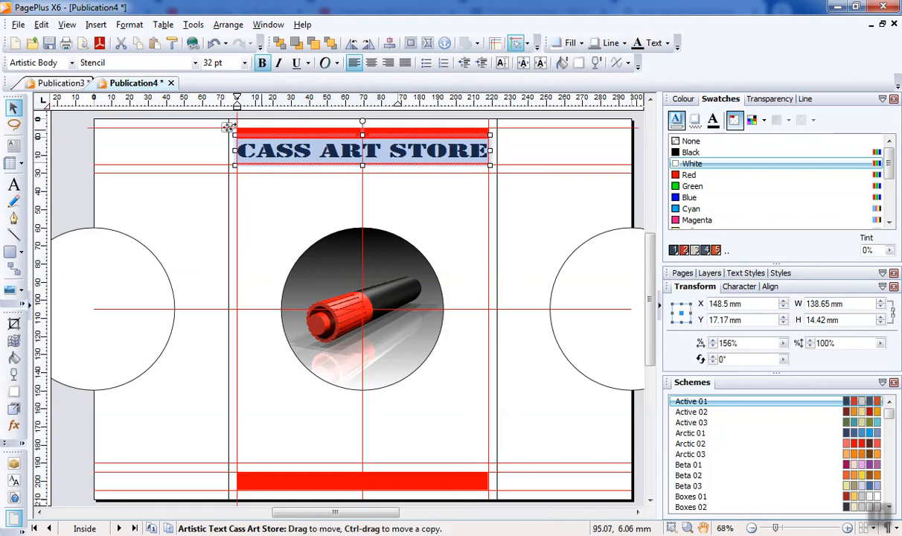
left_click_drag(228, 125, 226, 121)
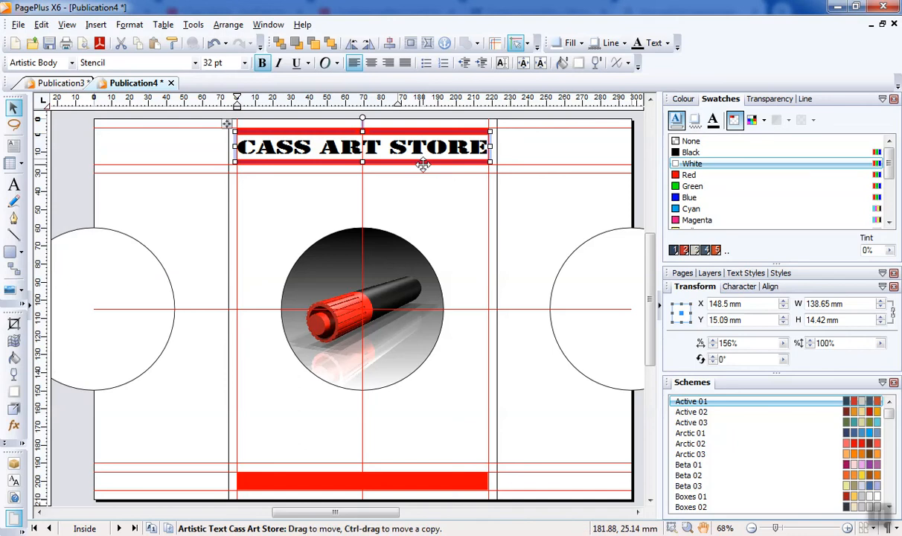
Step: Change the banner title's font to Impact and its text colour to white
left_click(195, 63)
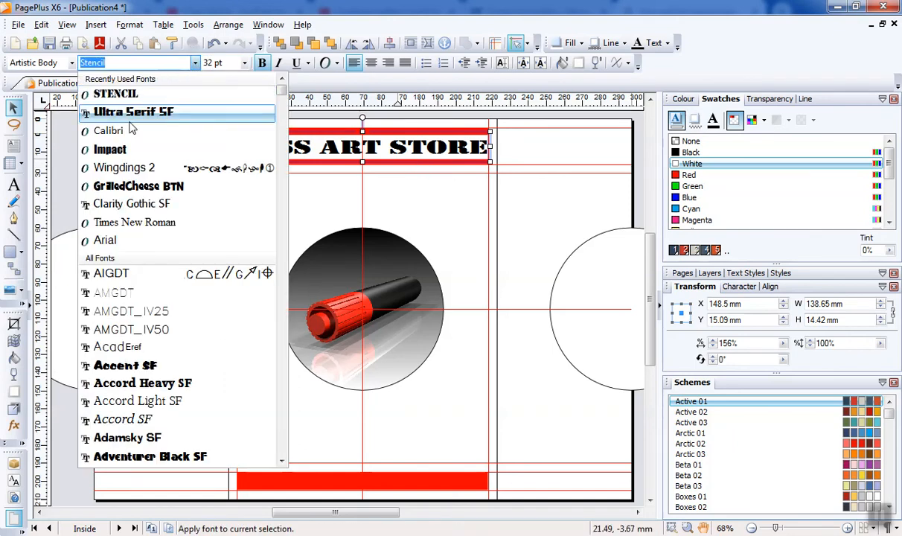
left_click(117, 151)
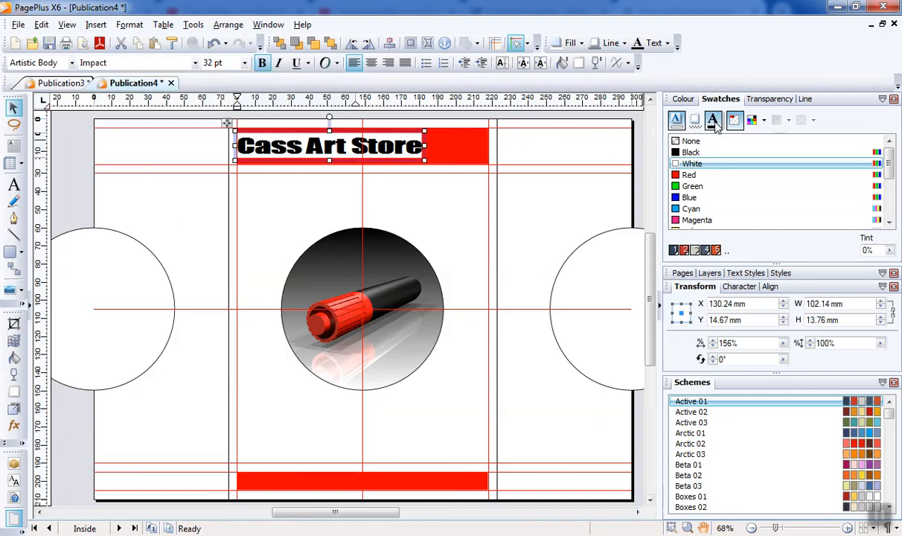
left_click(691, 162)
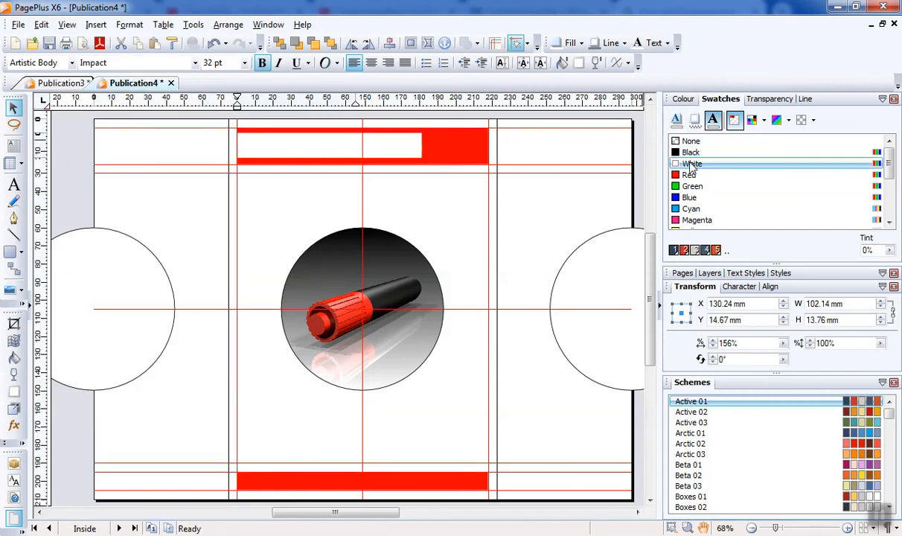
Step: Remove the title's background fill, widen the title to the 218 mm vertical guide and deselect it
left_click(677, 123)
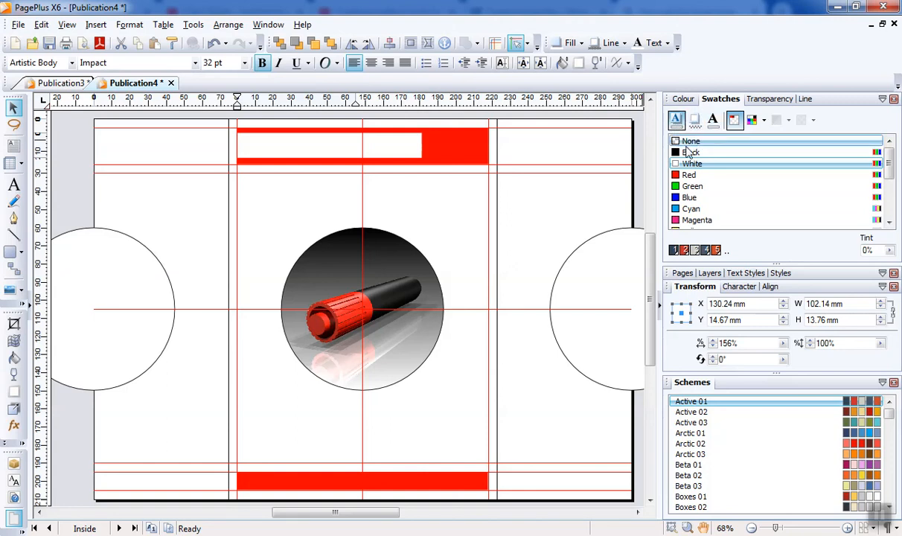
left_click(689, 141)
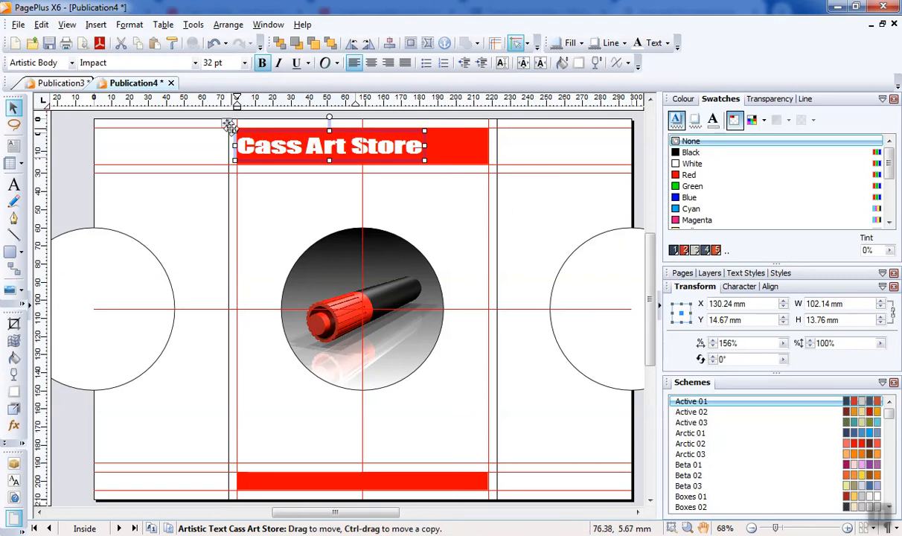
left_click_drag(424, 147, 487, 146)
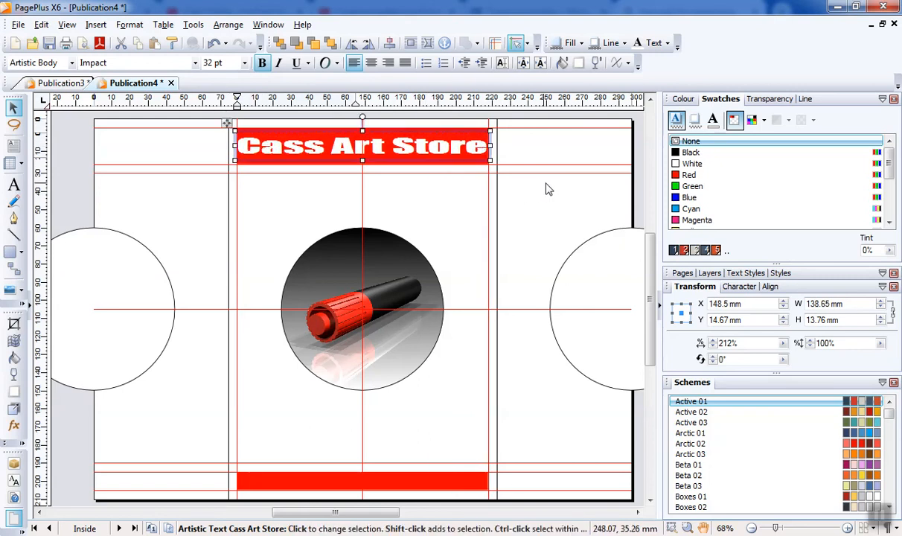
left_click(560, 194)
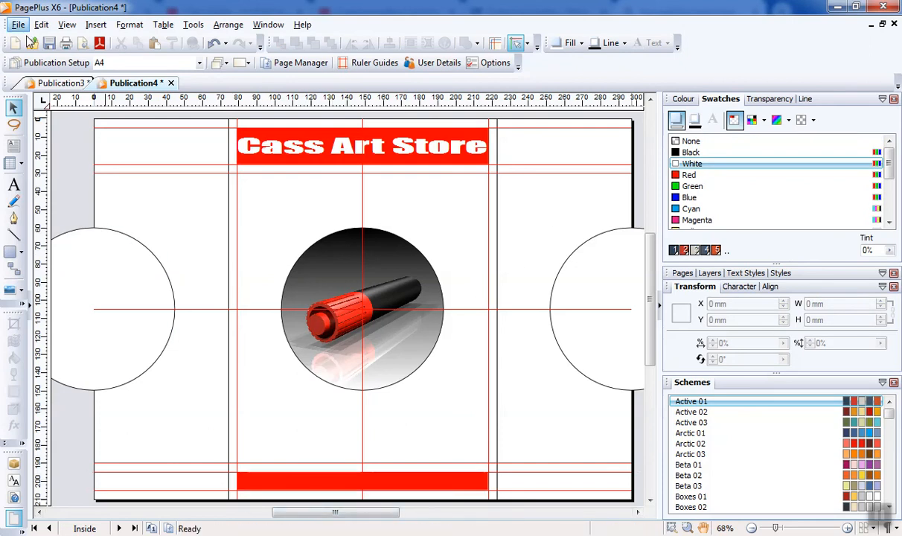
Step: Check the text column layout on the inside spread of Publication3, and return to Publication4
left_click(60, 82)
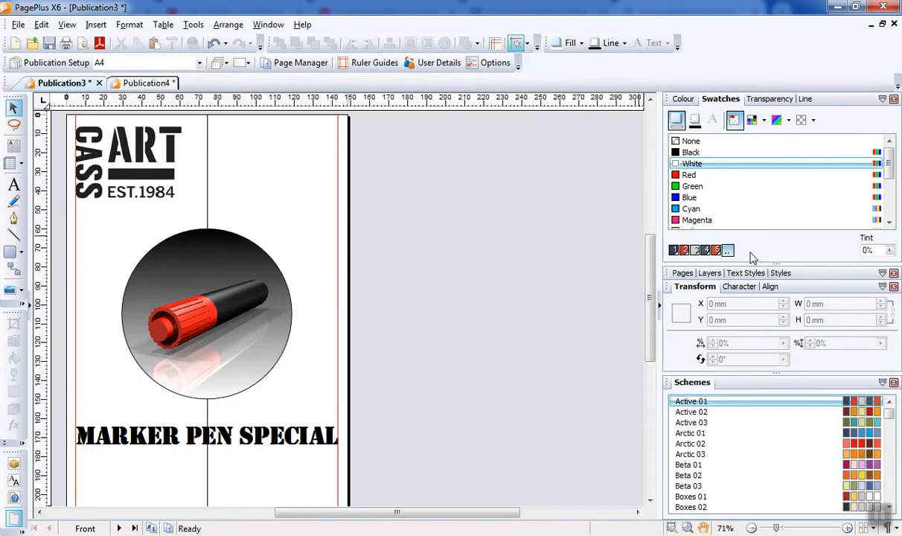
left_click(682, 272)
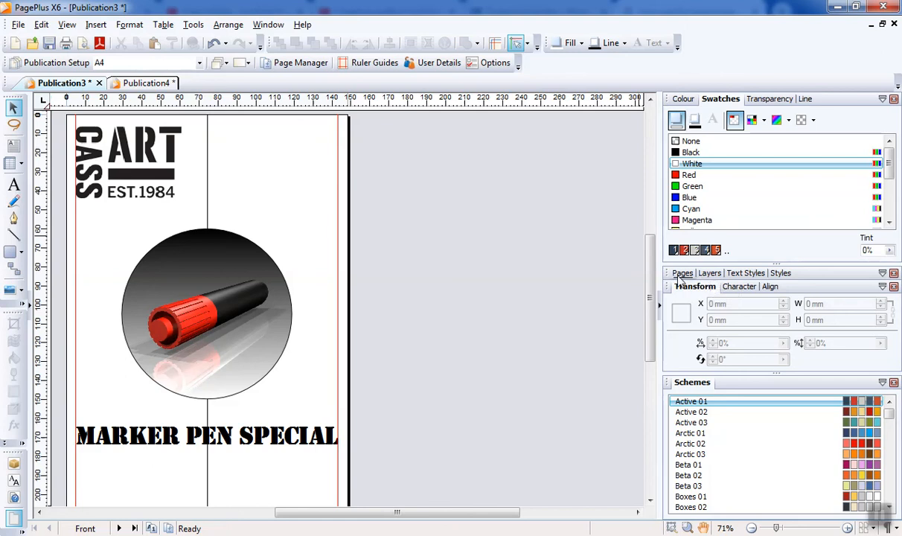
left_click(783, 233)
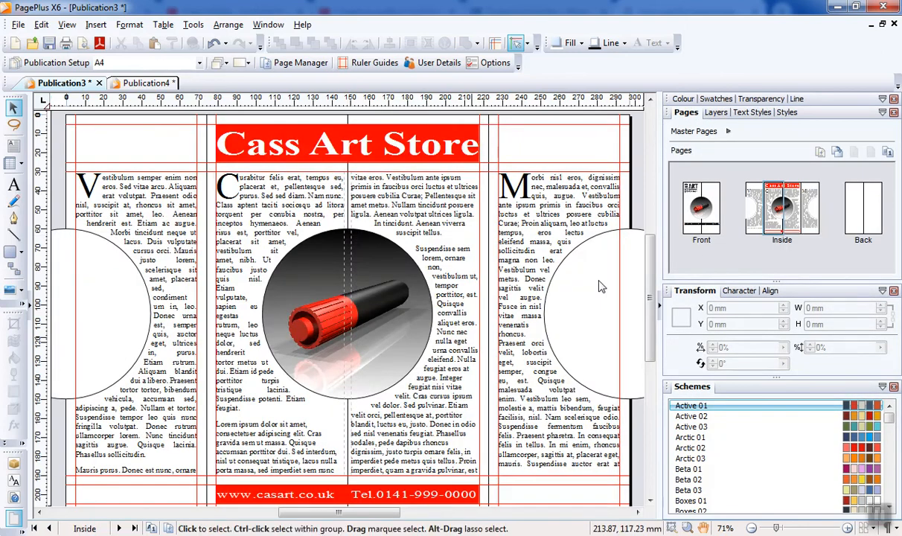
scroll(654, 274, "down", 1)
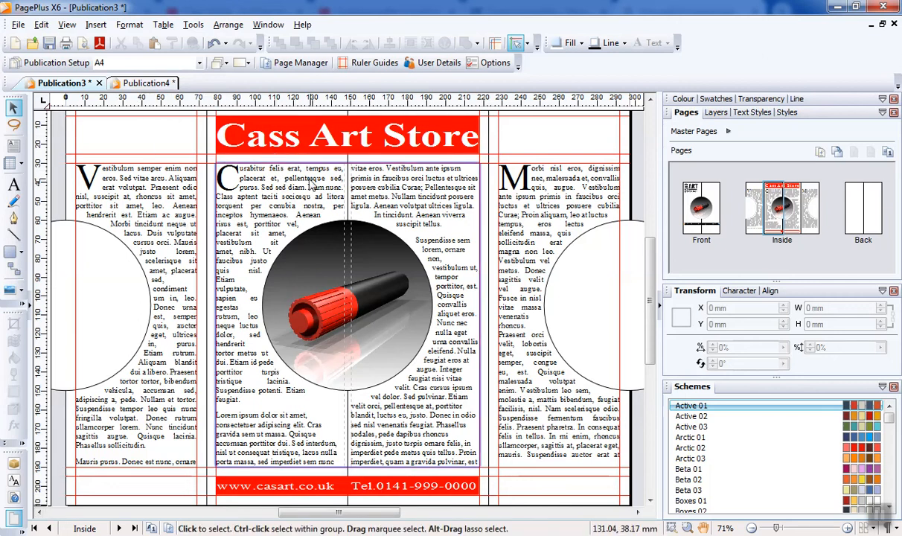
left_click(148, 86)
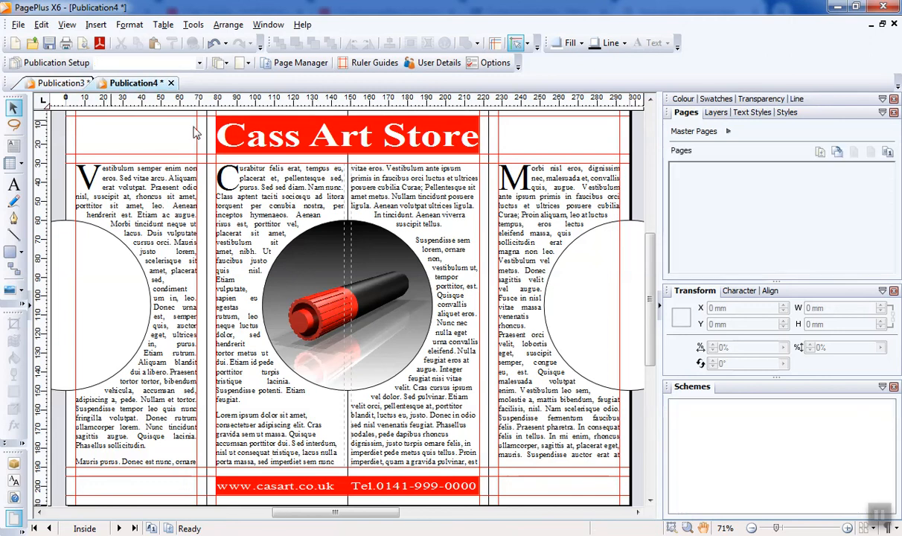
Step: Draw a 138.65 by 160 mm text frame between the red banners and fill it with placeholder text
left_click(13, 147)
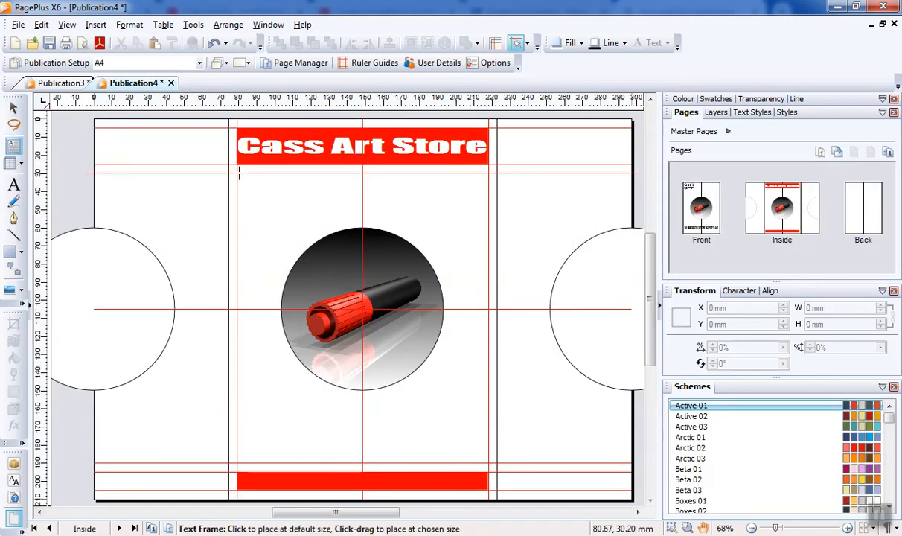
left_click_drag(237, 173, 487, 463)
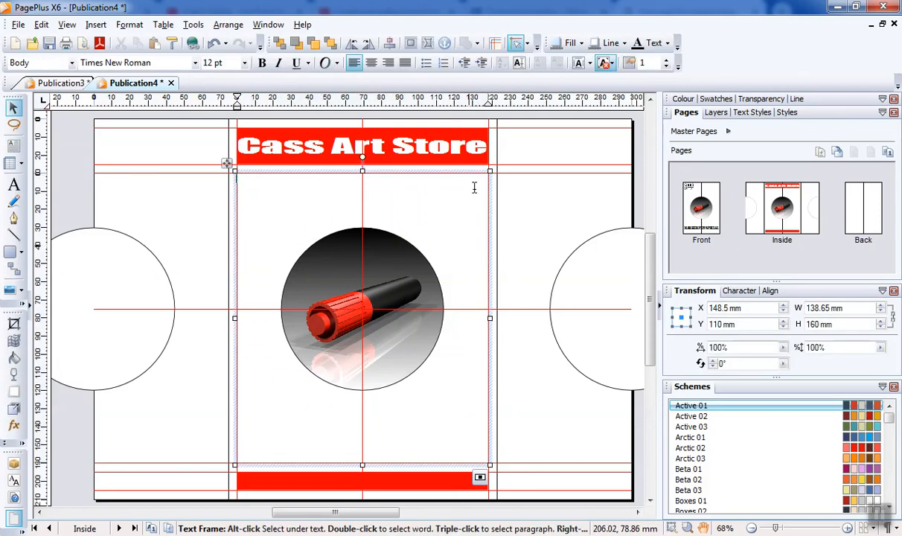
right_click(273, 209)
left_click(308, 321)
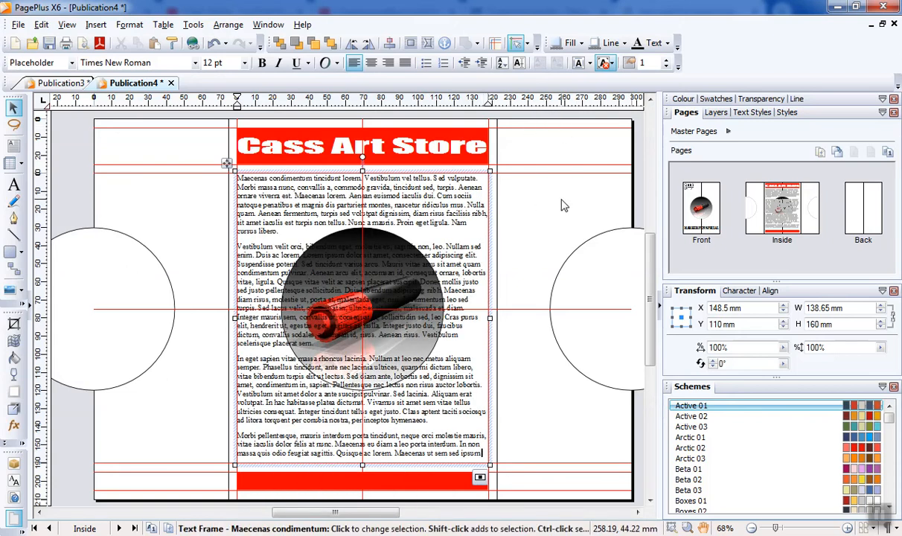
Step: Divide the middle text frame into 2 columns with a 5 mm gutter and deselect it
left_click(668, 60)
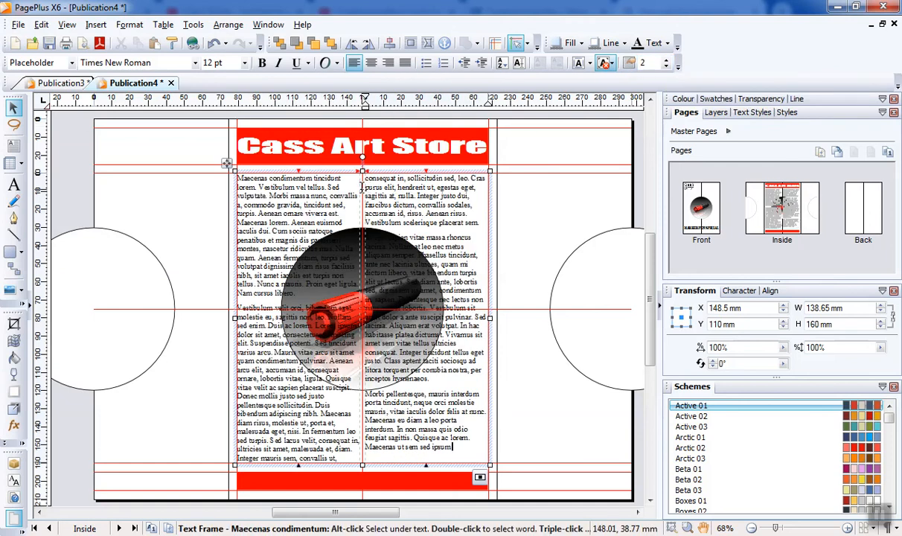
left_click(629, 64)
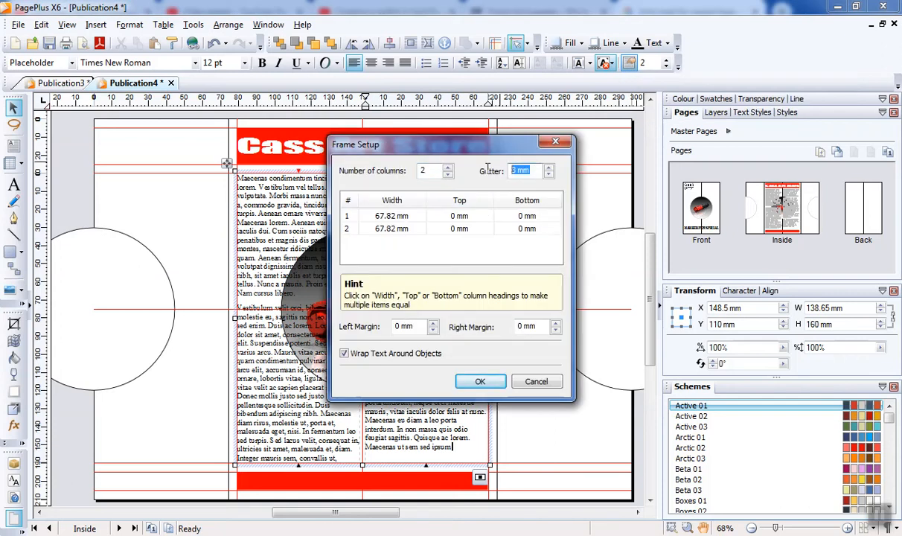
type("5")
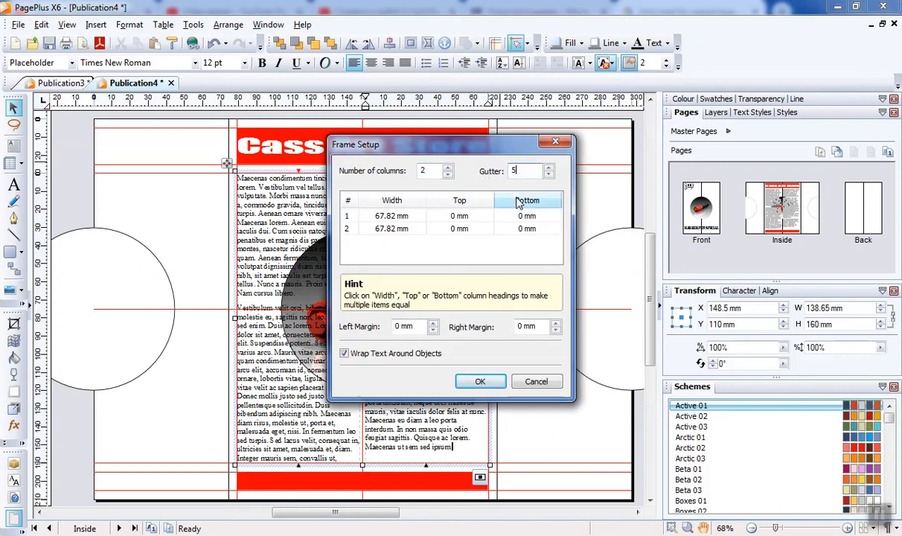
left_click(484, 380)
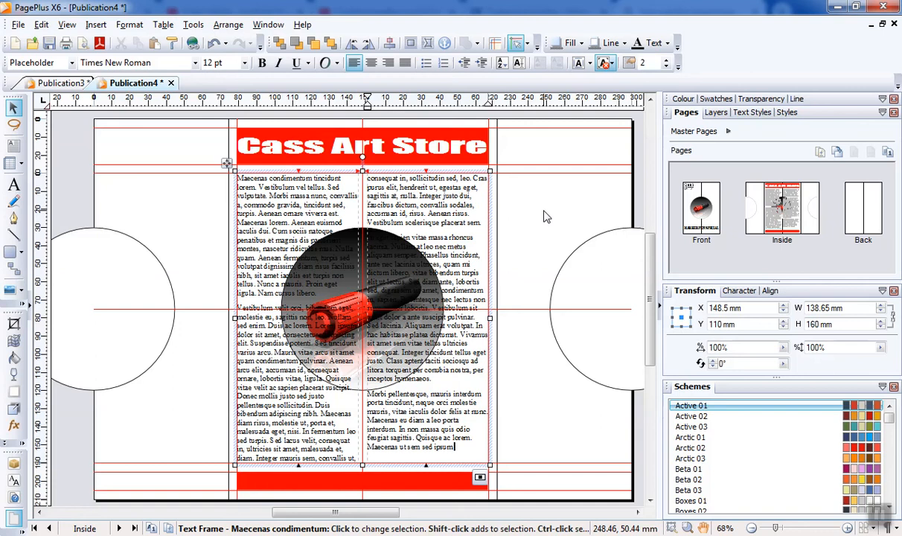
left_click(543, 215)
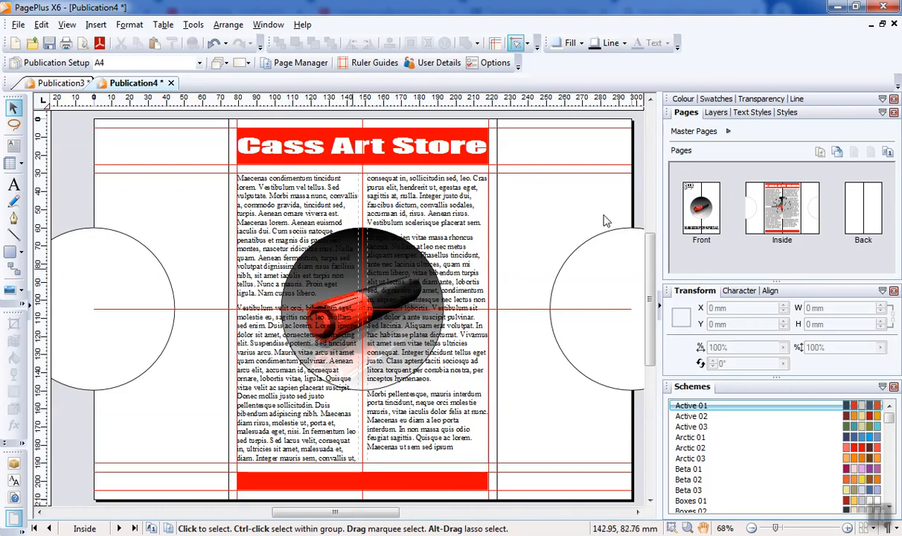
Step: Apply Tight text wrap on both sides to the central Jpeg render2.jpg marker picture and deselect it
left_click(715, 113)
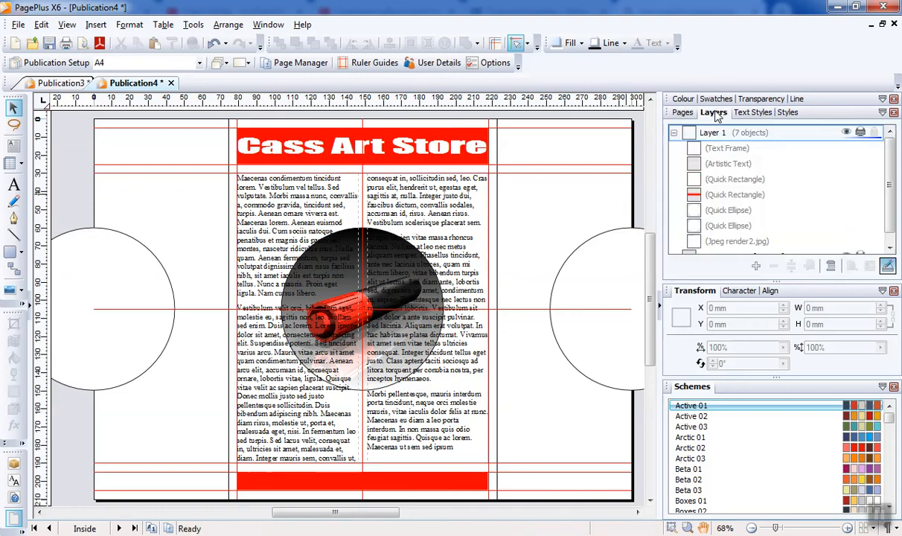
left_click(725, 243)
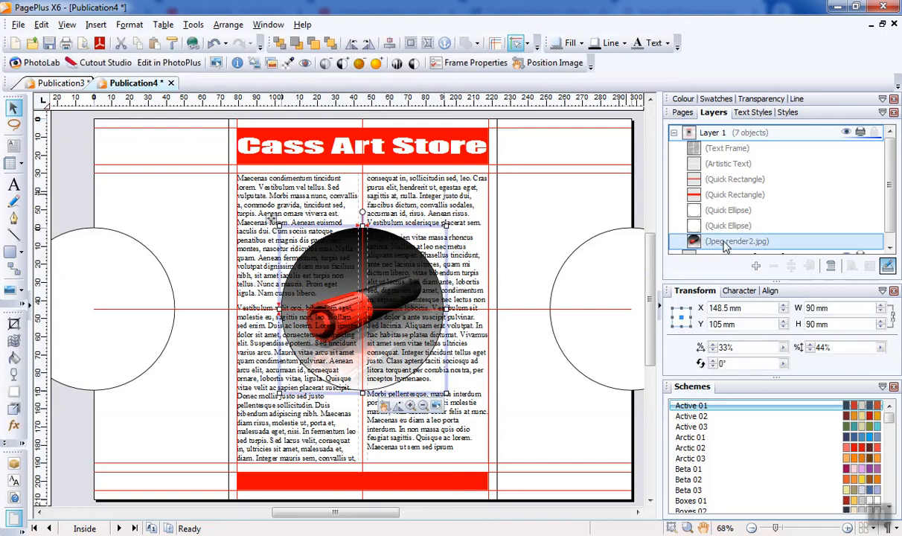
left_click(410, 43)
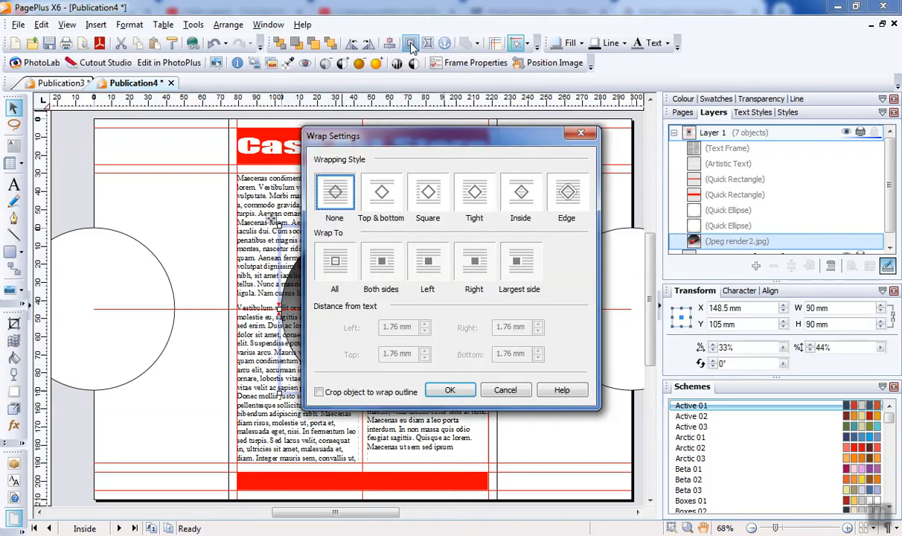
left_click(474, 193)
left_click(381, 264)
left_click(451, 388)
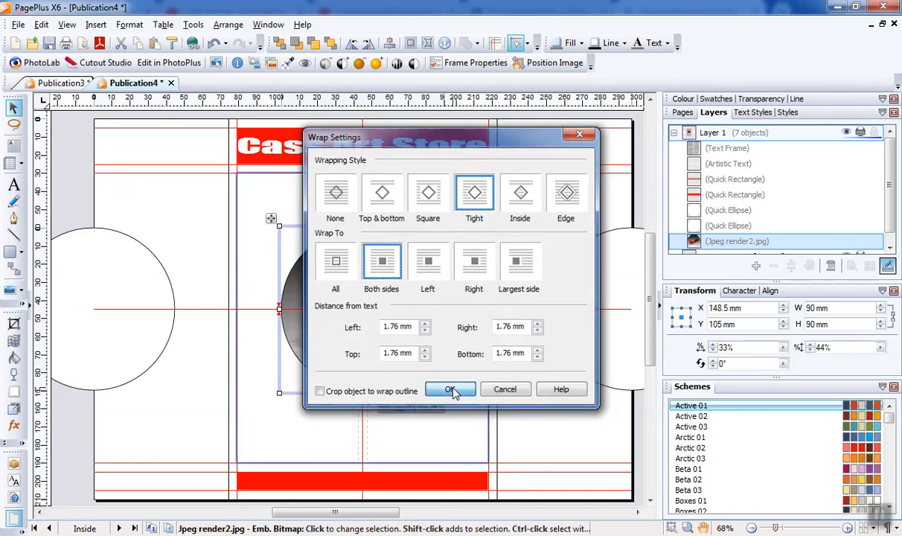
left_click(524, 192)
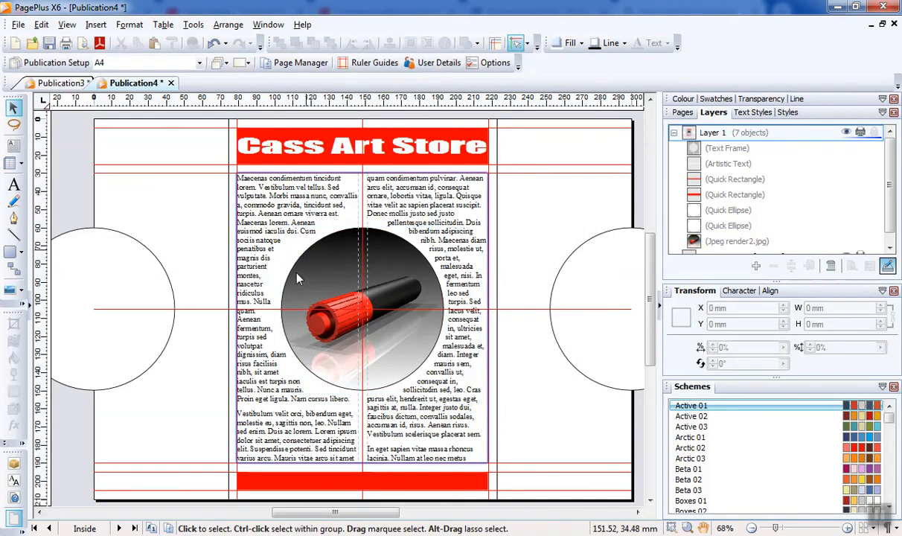
Step: Justify the paragraphs in both columns of the middle text frame and deselect it
left_click(299, 203)
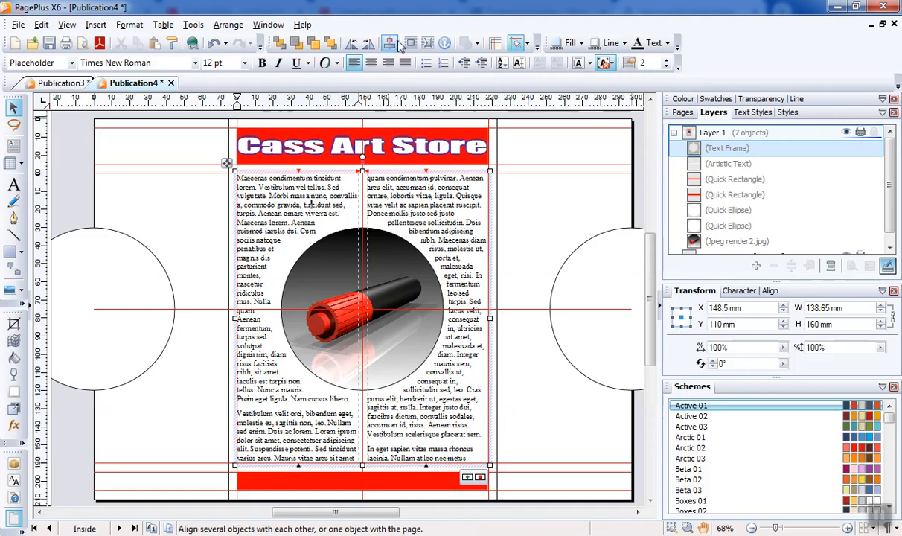
left_click(405, 64)
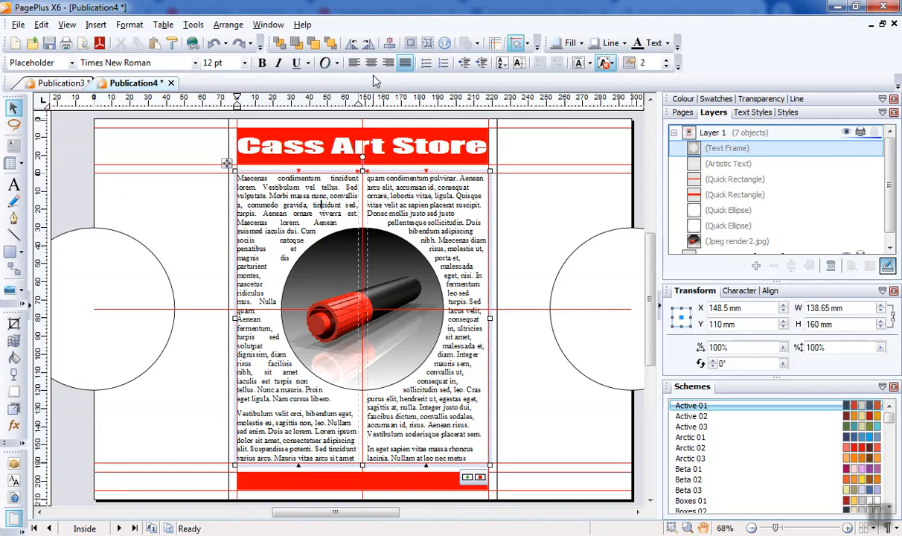
left_click(354, 65)
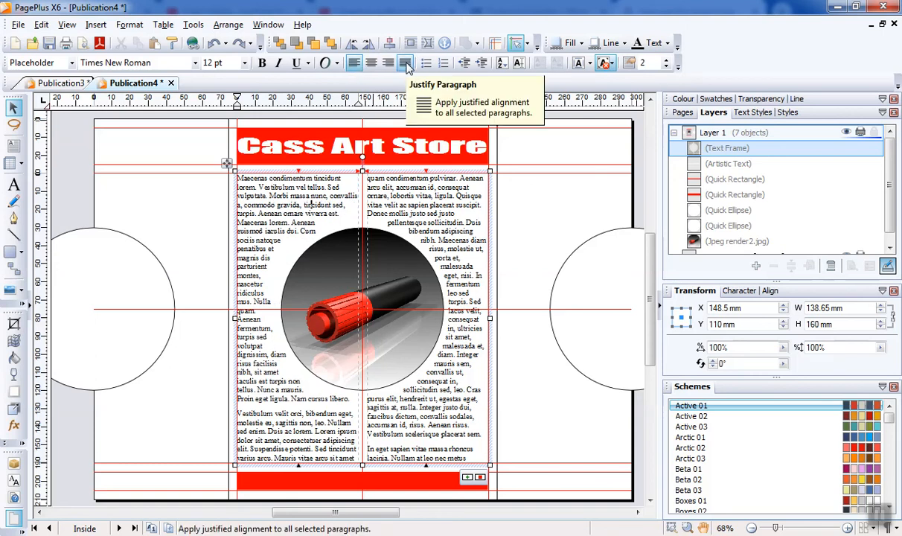
left_click(406, 65)
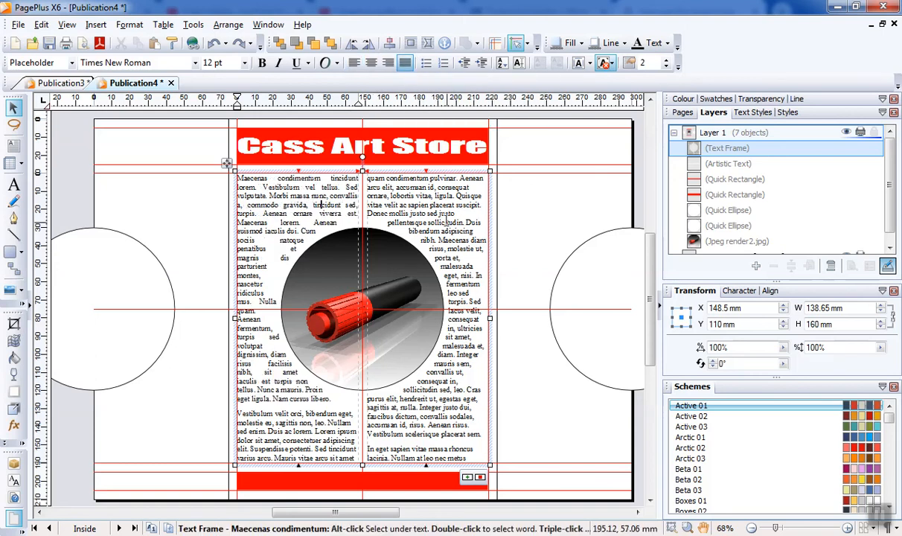
left_click(405, 63)
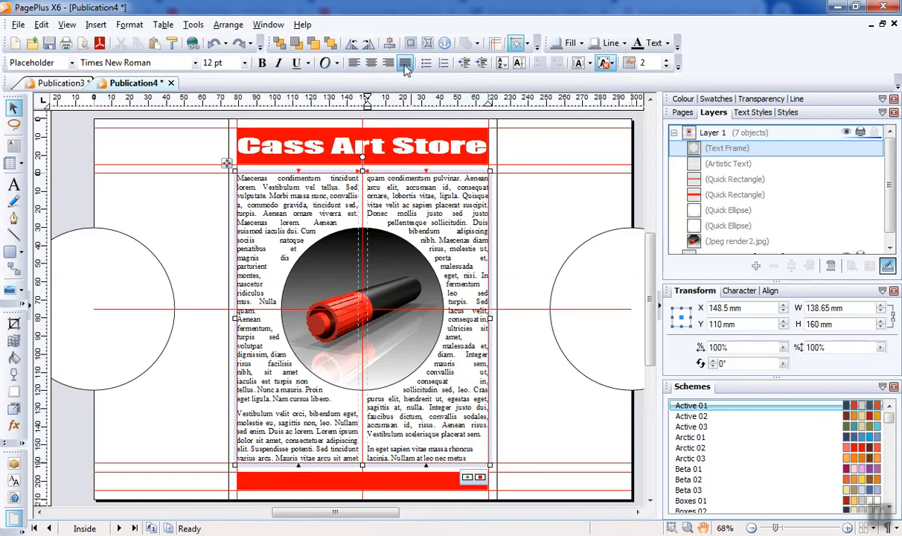
left_click(534, 250)
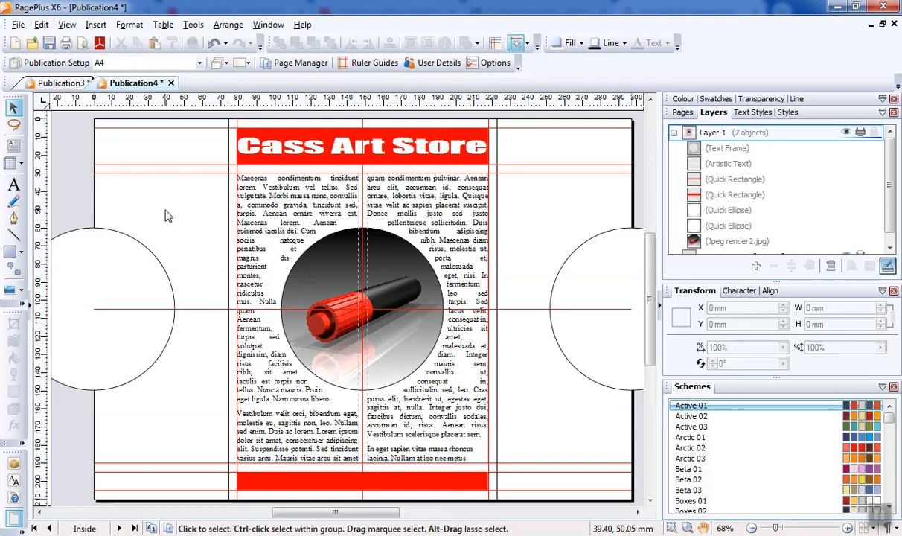
Step: Add a horizontal ruler guide at 69 mm on Layer 1
left_click(372, 62)
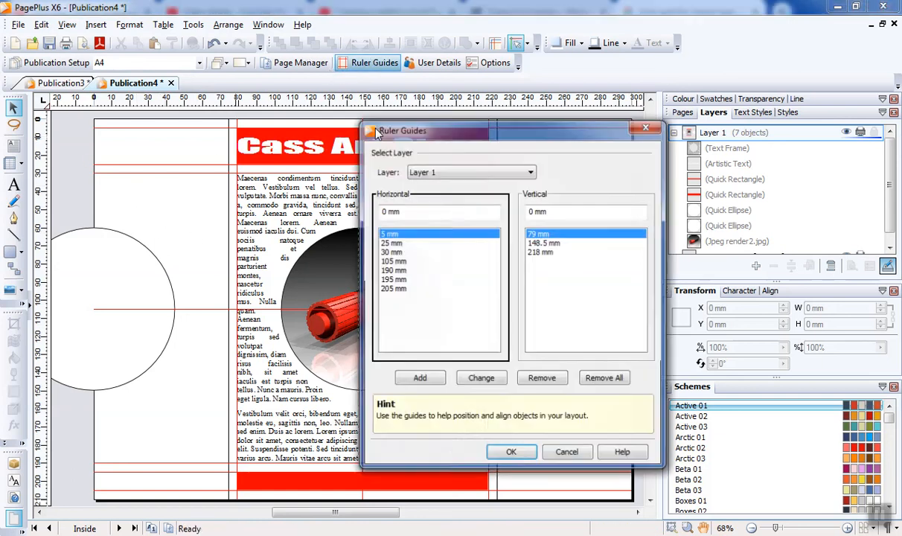
left_click_drag(407, 210, 377, 225)
type("5")
left_click(421, 380)
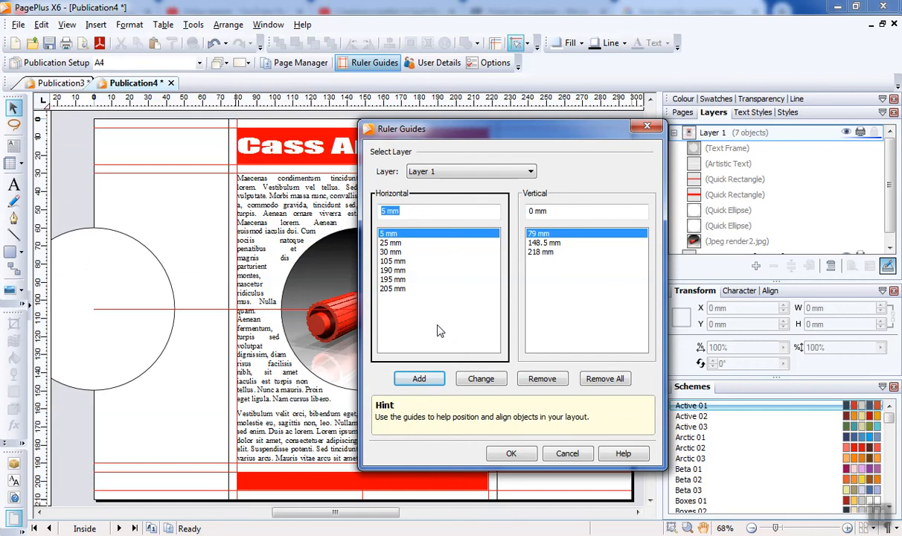
left_click(420, 377)
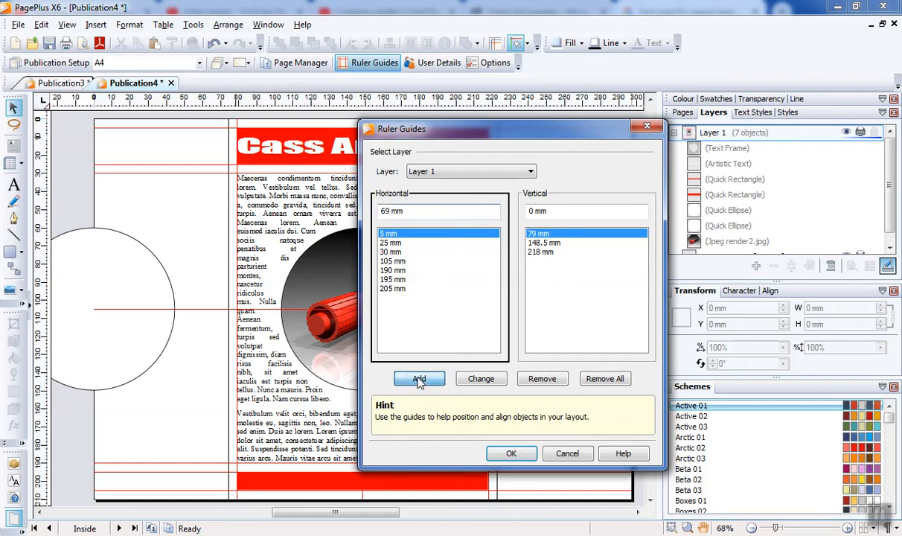
left_click(510, 453)
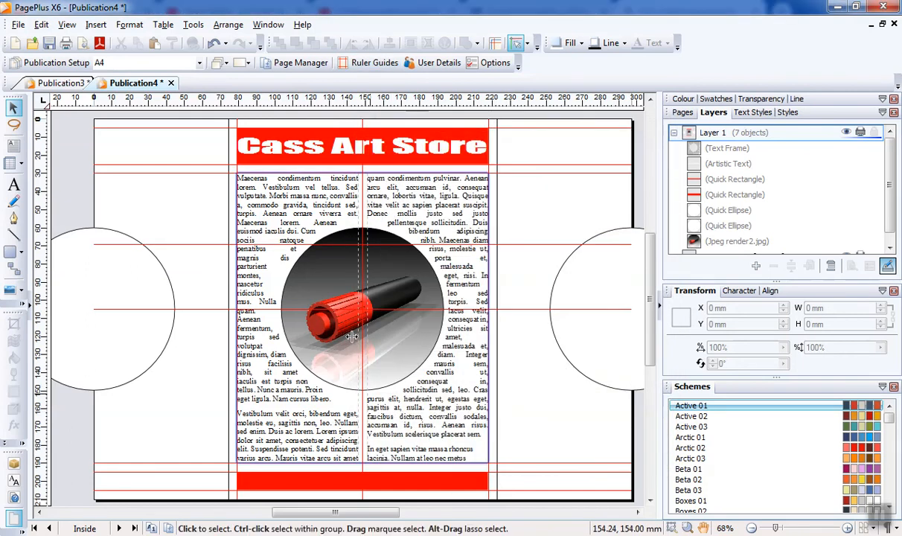
Step: Remove the 69 mm horizontal ruler guide and add vertical guides at 5 mm and 69 mm
left_click(370, 63)
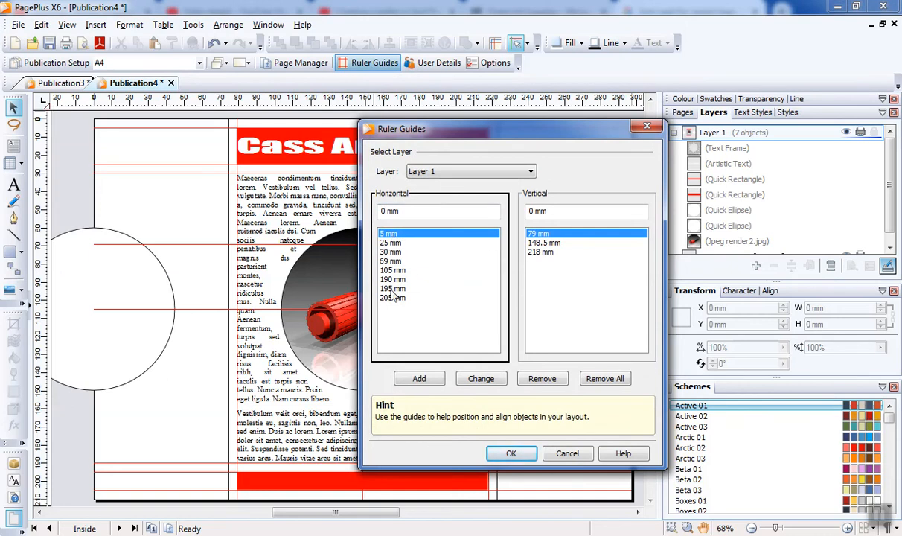
left_click(392, 261)
left_click(541, 379)
left_click(539, 211)
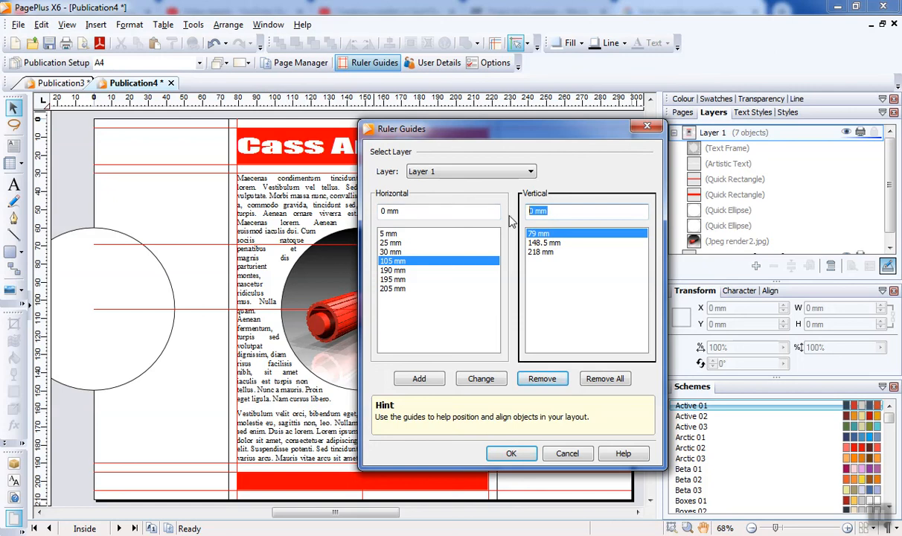
type("5")
left_click(429, 378)
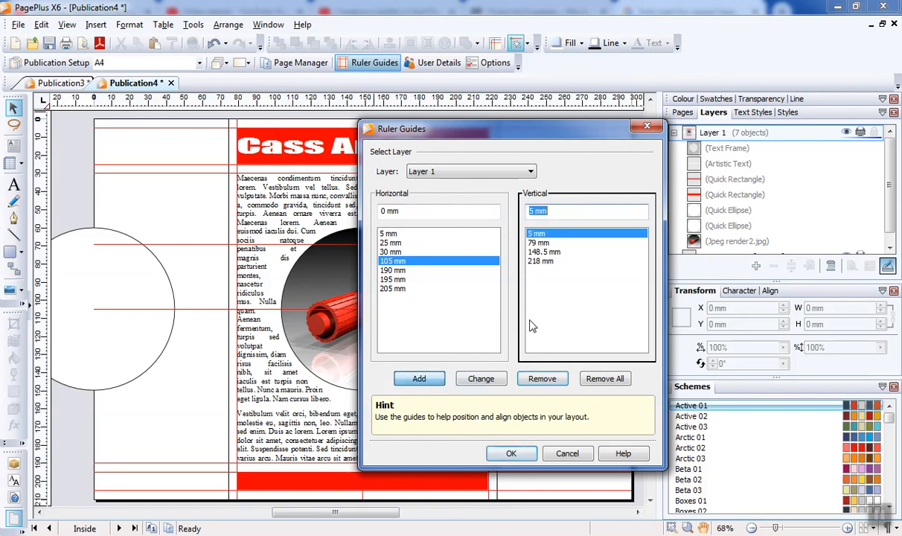
type("69")
left_click(405, 376)
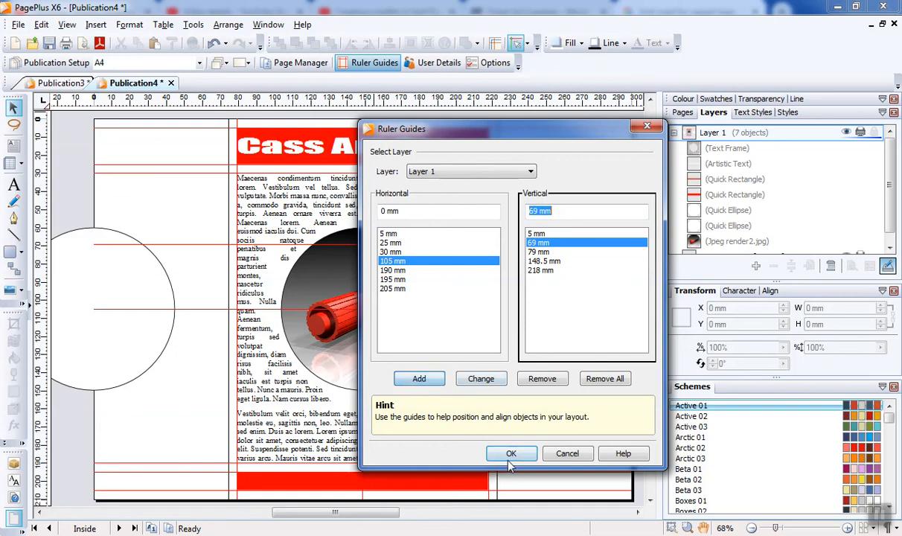
left_click(510, 453)
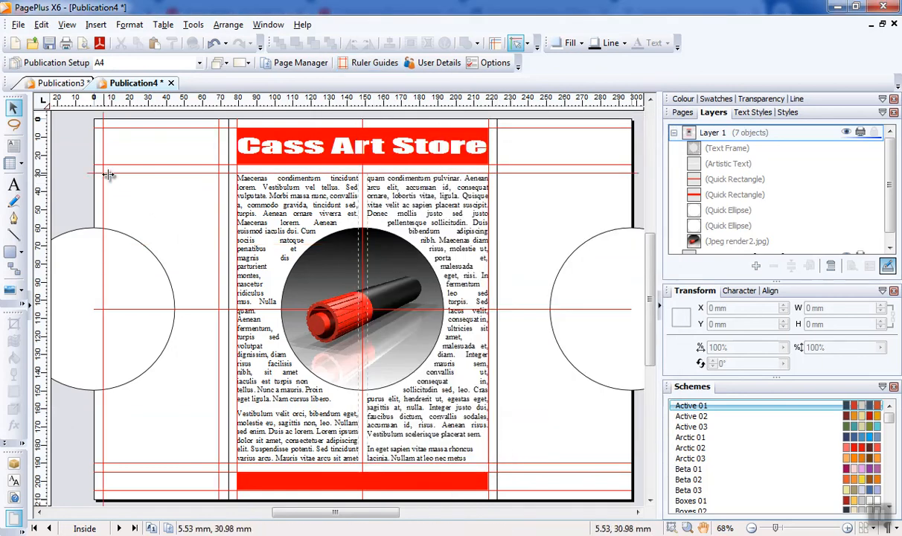
Step: Draw a 64 by 160 mm text frame between the 5 mm and 69 mm vertical guides and fill it with placeholder text
left_click(15, 146)
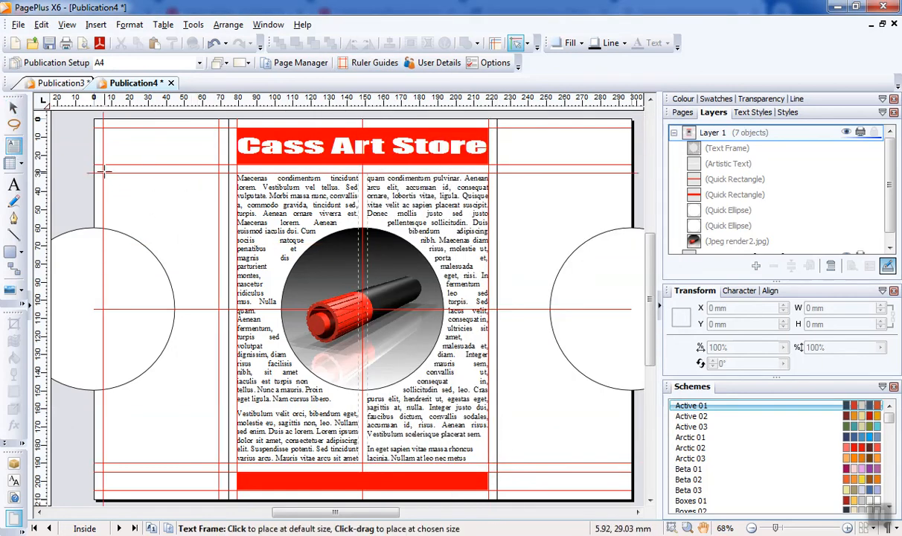
left_click_drag(102, 173, 217, 461)
right_click(167, 208)
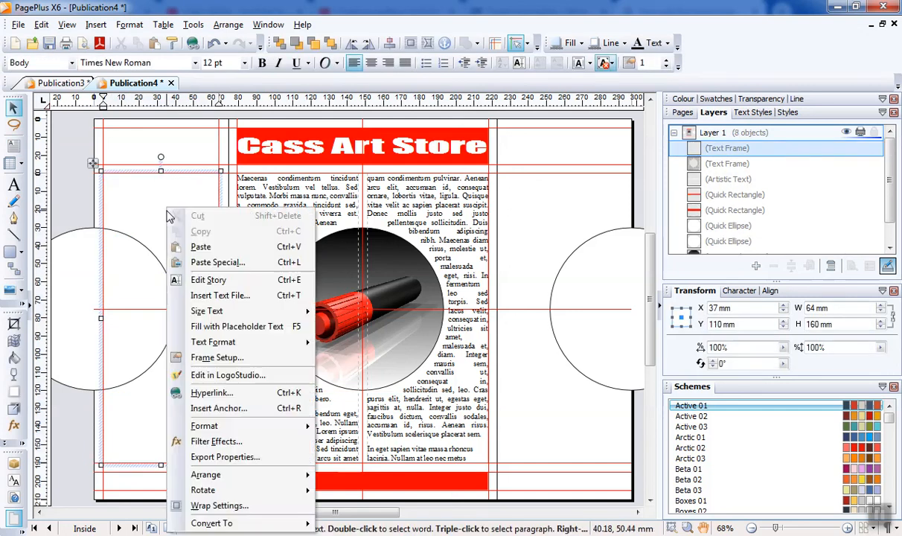
left_click(226, 330)
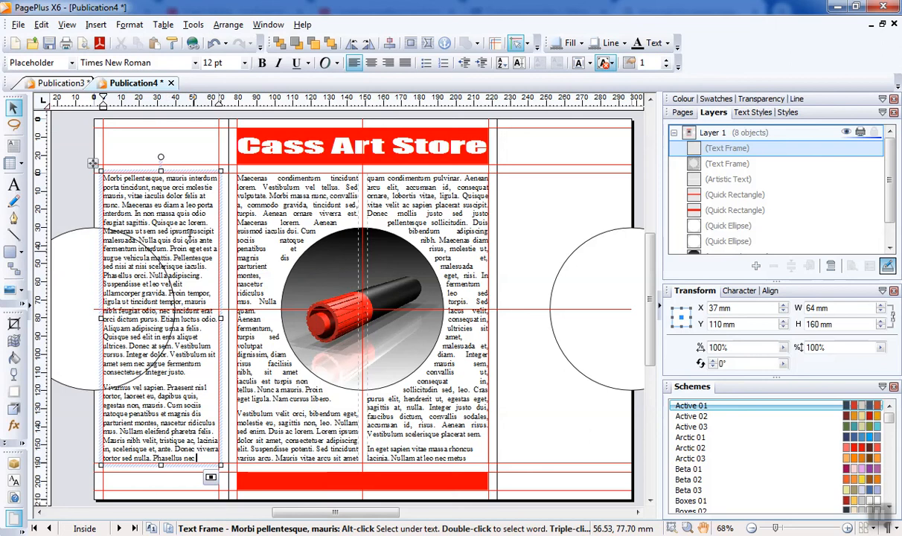
Step: Set the circle on the page's left edge to Tight text wrap on its right side only
left_click(69, 236)
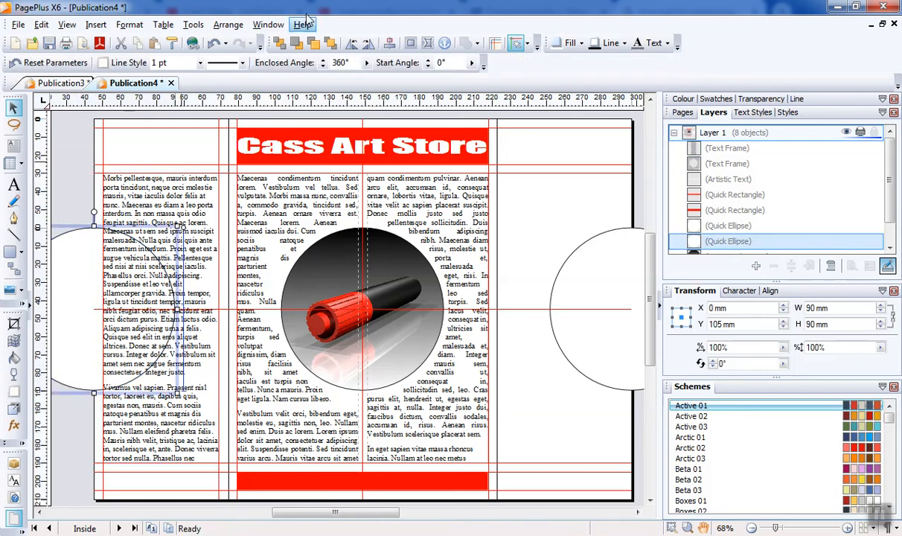
left_click(390, 42)
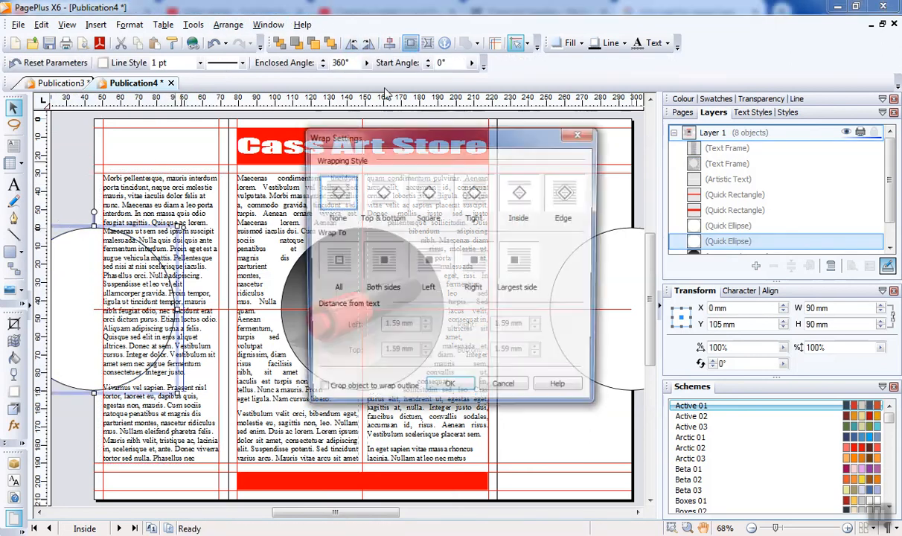
left_click(457, 190)
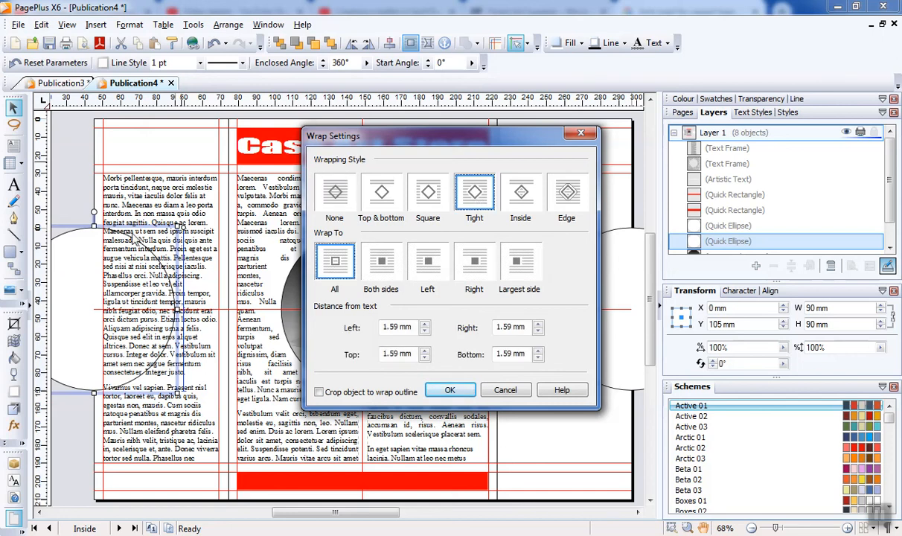
left_click(471, 262)
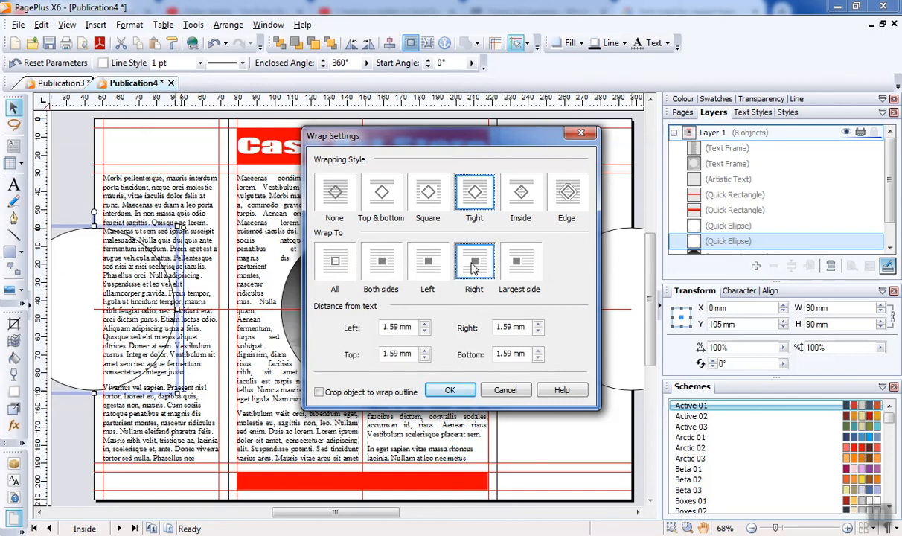
left_click(455, 388)
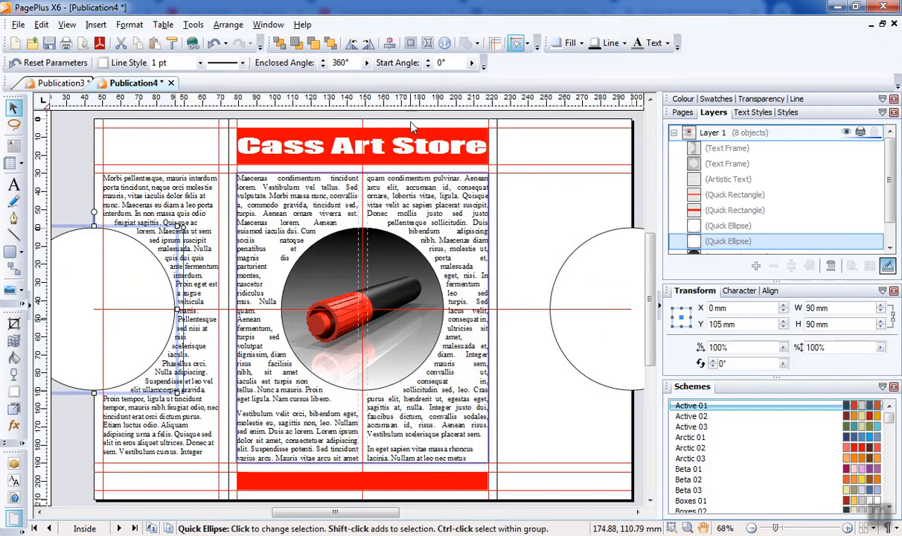
Step: Justify the text in the left flap's text frame and deselect the frame
left_click(168, 206)
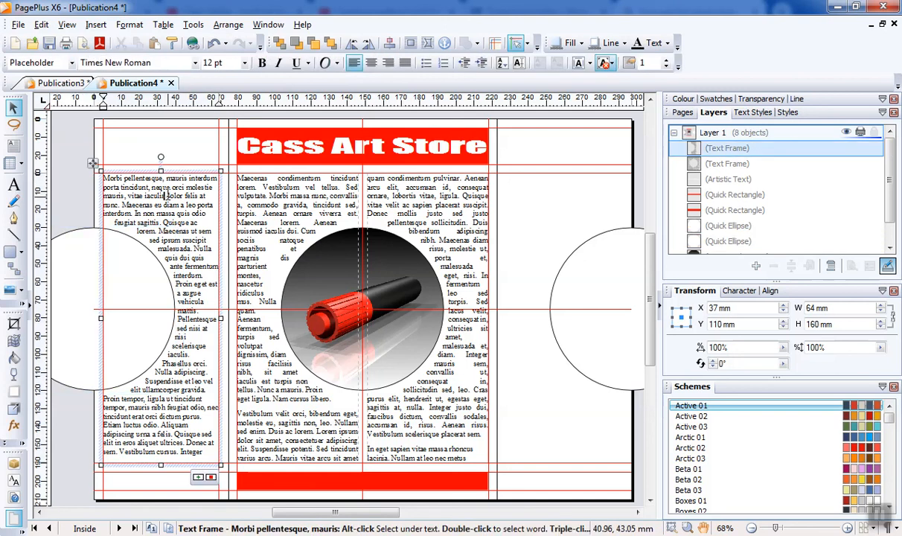
left_click(406, 65)
key("Escape")
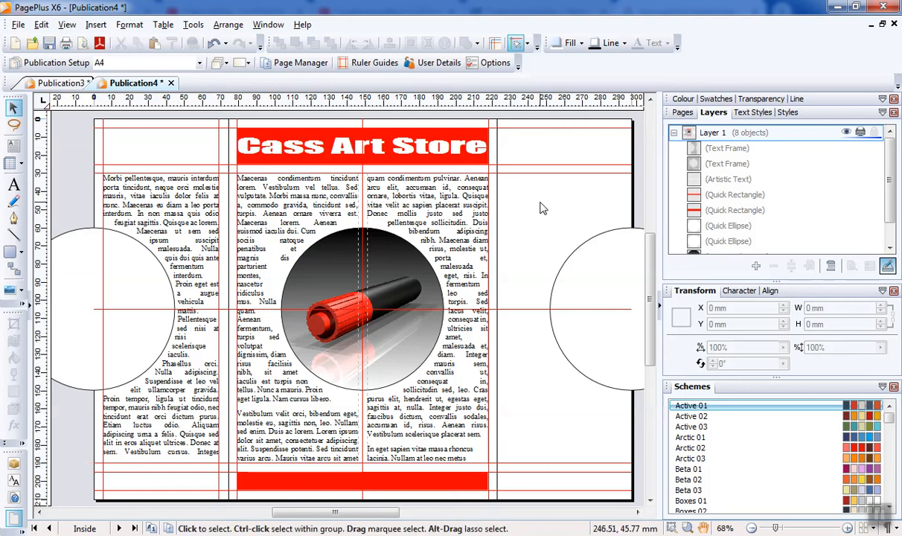
Step: Add vertical ruler guides at 228 mm and 292 mm for the right flap
left_click(374, 62)
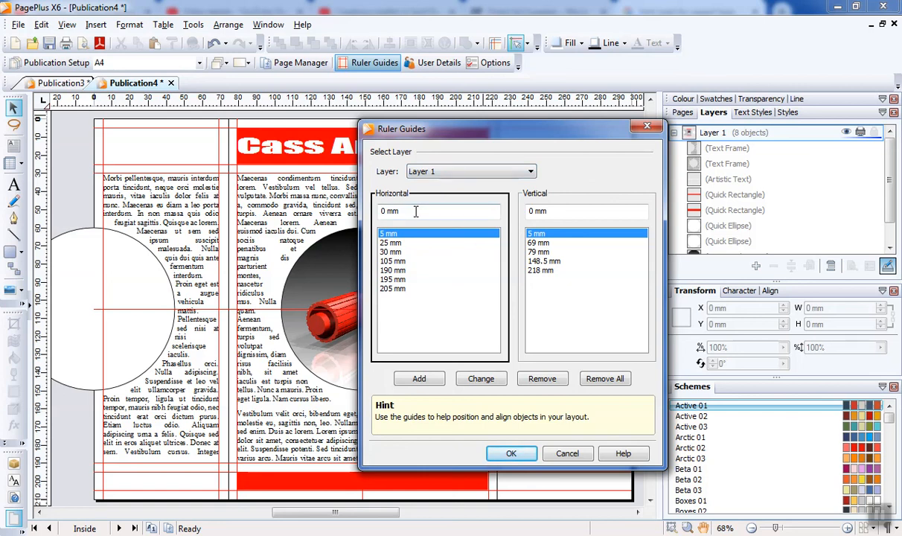
left_click_drag(560, 209, 519, 212)
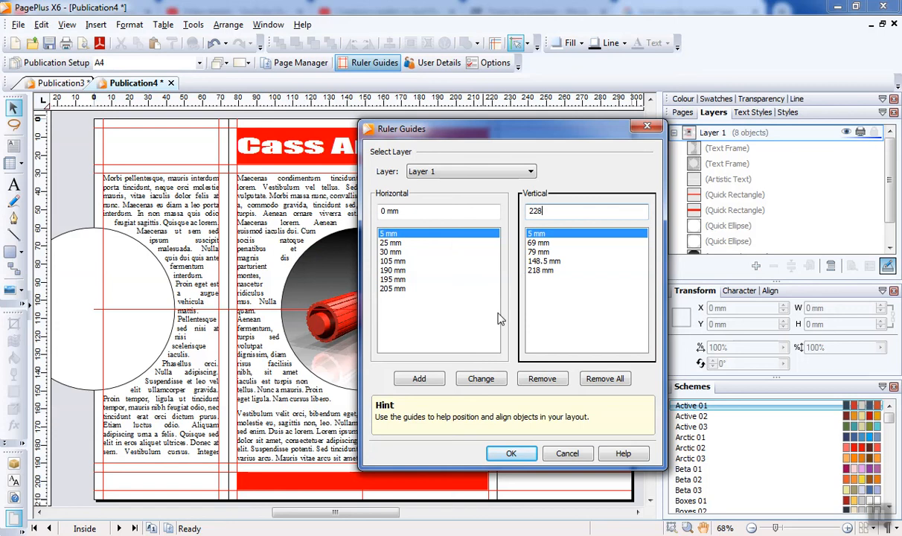
left_click(419, 379)
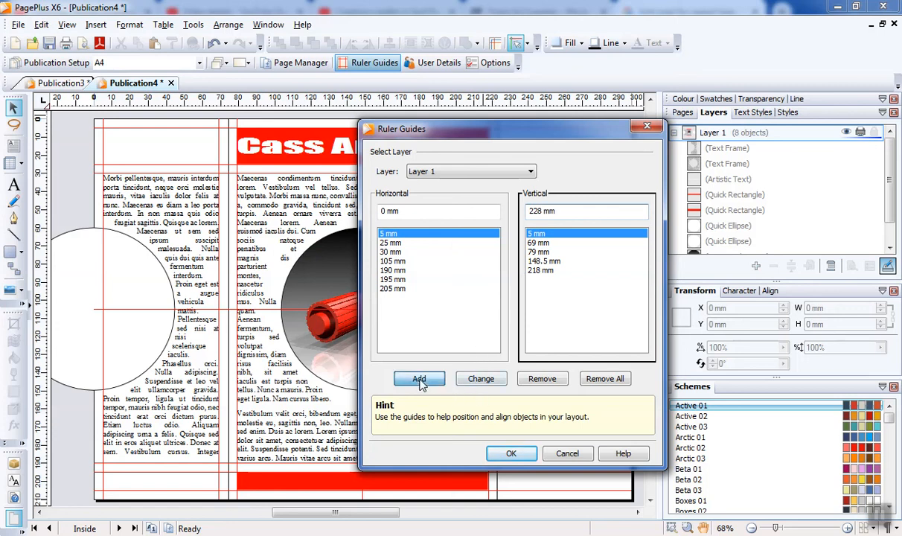
type("292")
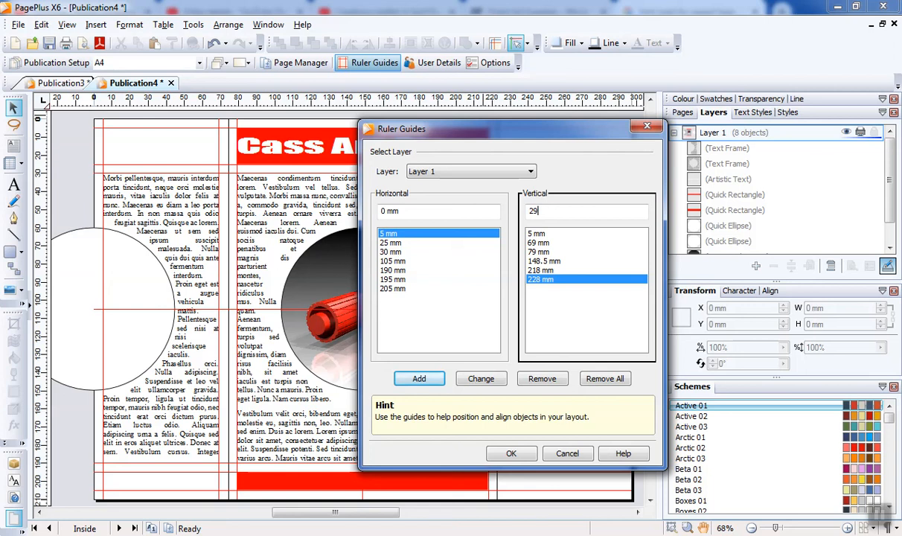
left_click(439, 375)
left_click(512, 454)
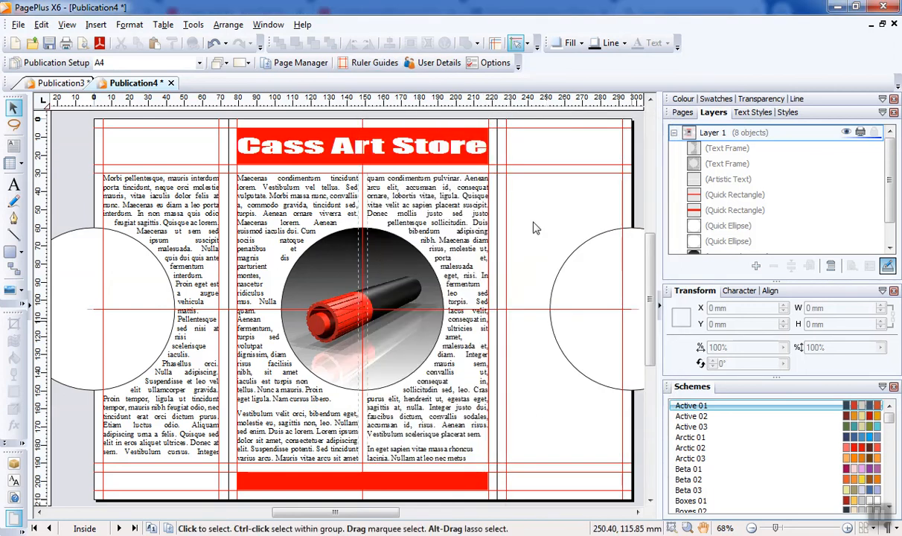
Step: Draw a 64 by 160 mm text frame between the 228 mm and 292 mm vertical guides and fill it with placeholder text
left_click(13, 144)
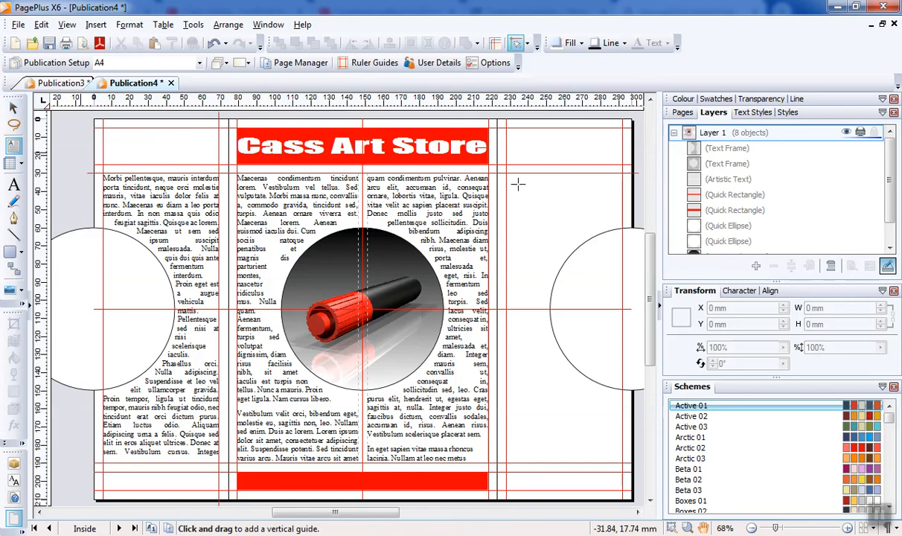
left_click_drag(506, 173, 623, 464)
right_click(529, 209)
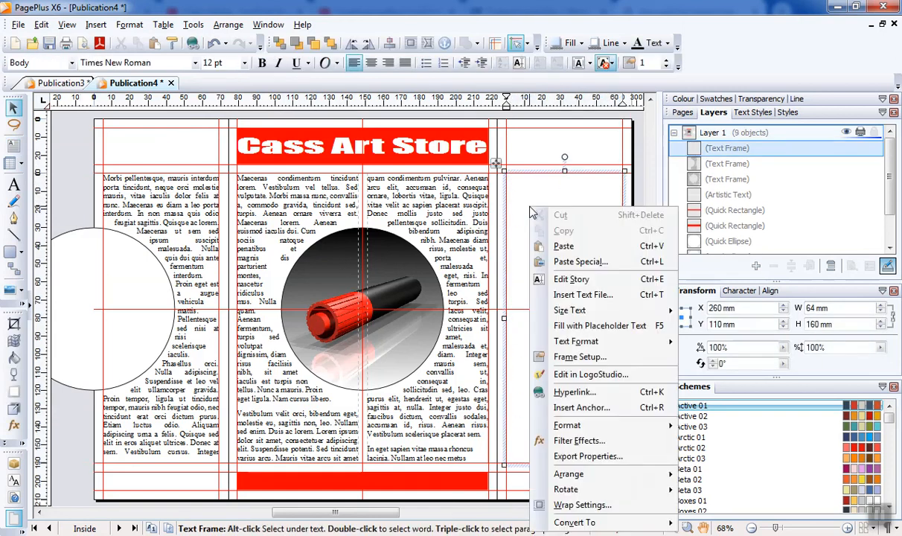
left_click(577, 325)
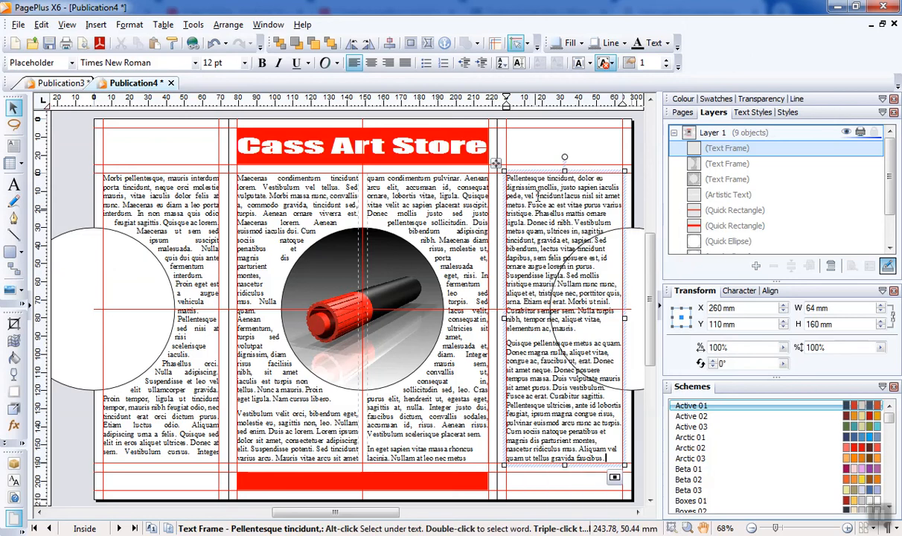
Step: Set the circle on the page's right edge to Tight text wrap on its left side only
left_click(638, 235)
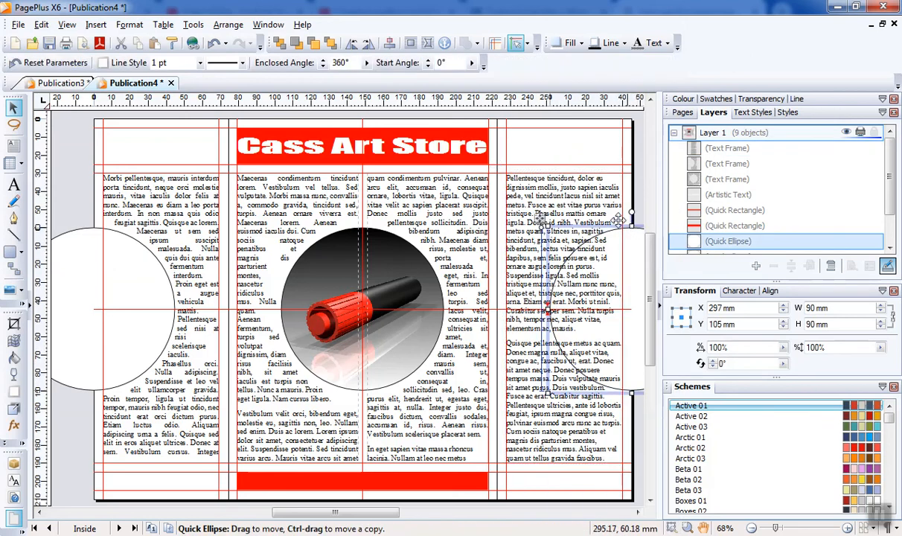
left_click(410, 42)
left_click(461, 192)
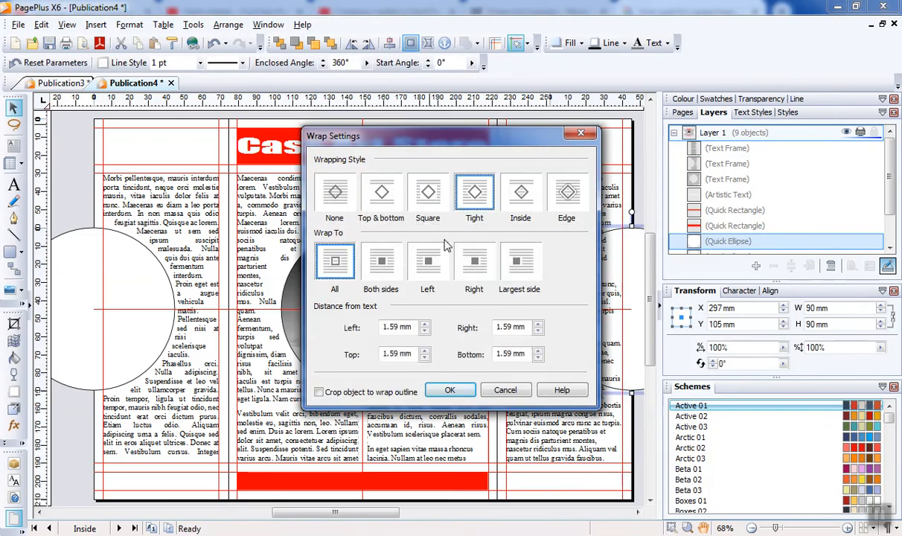
left_click(408, 251)
left_click(450, 389)
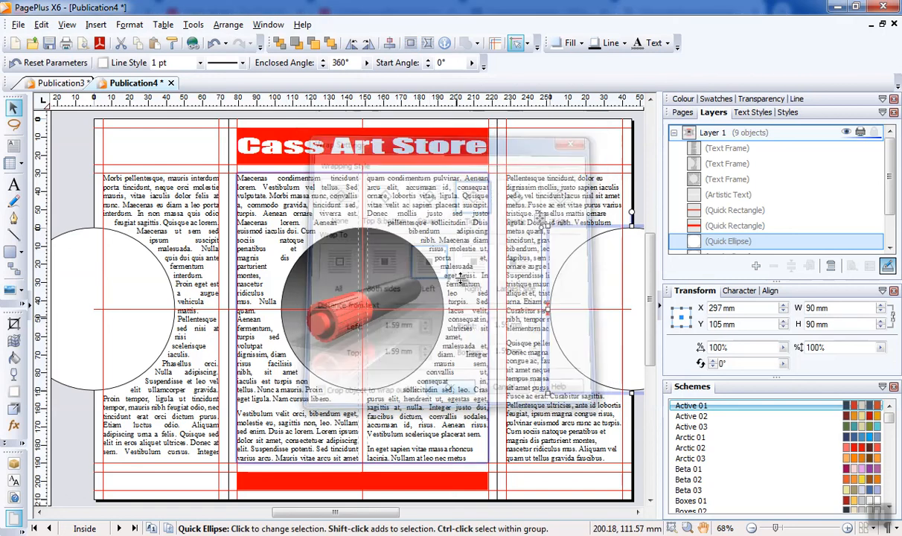
Step: Justify the text in the right flap's text frame and deselect the frame
left_click(547, 198)
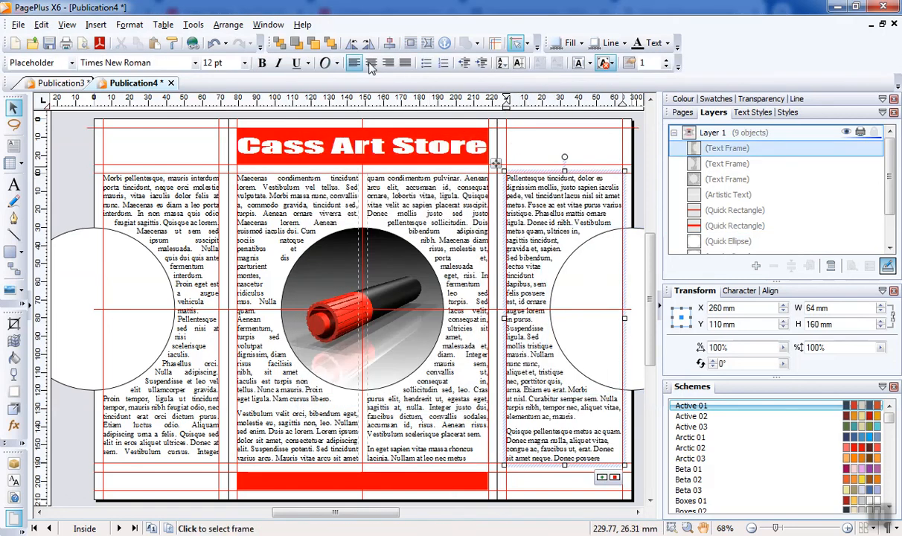
left_click(406, 64)
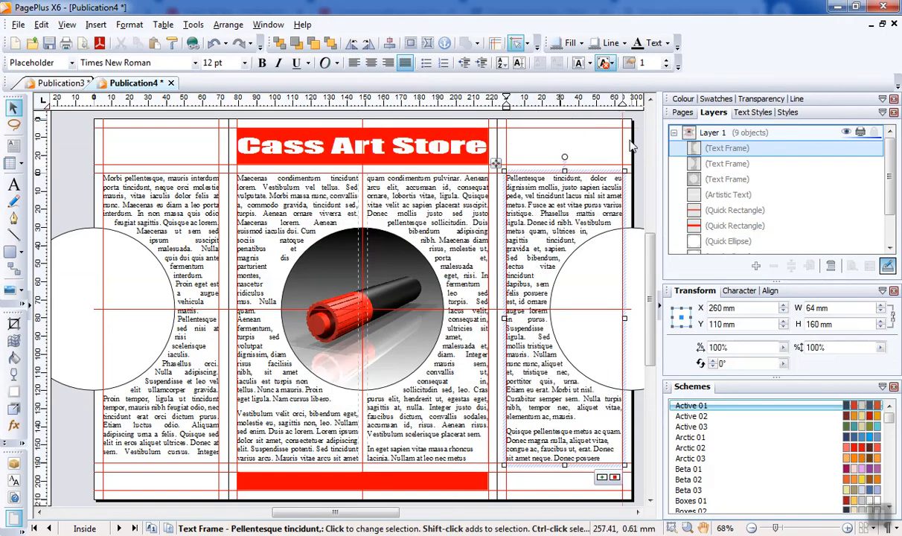
left_click(604, 139)
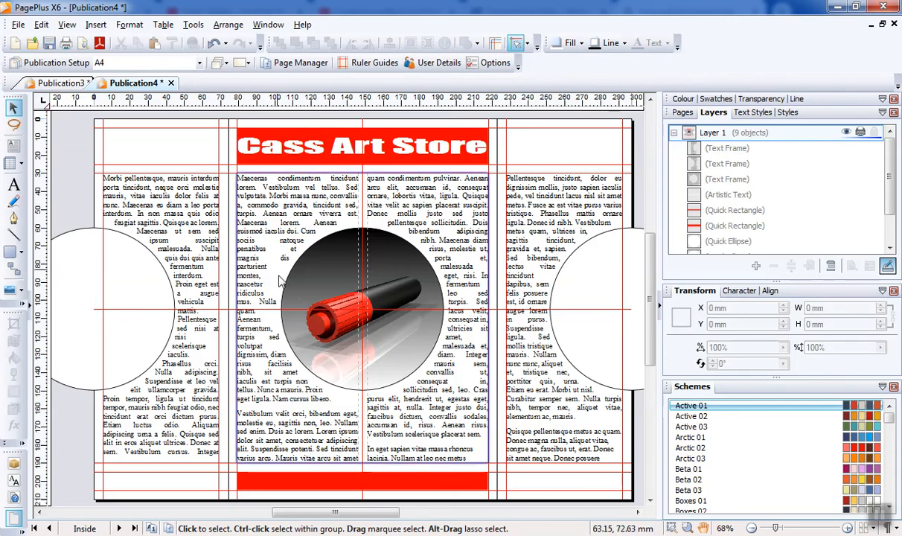
Step: Add a three-line dropped cap to the first paragraph of the centre text frame, following the reference leaflet in Publication3
left_click(61, 82)
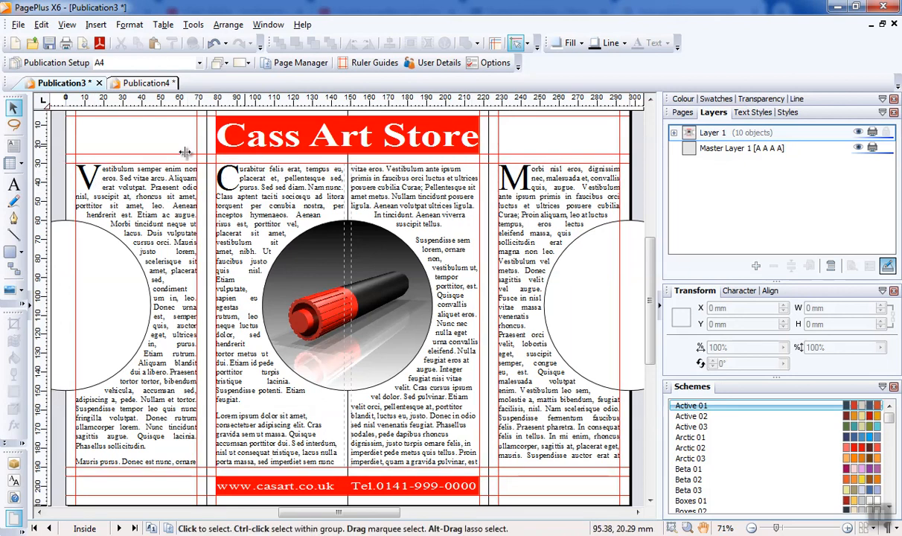
left_click(145, 82)
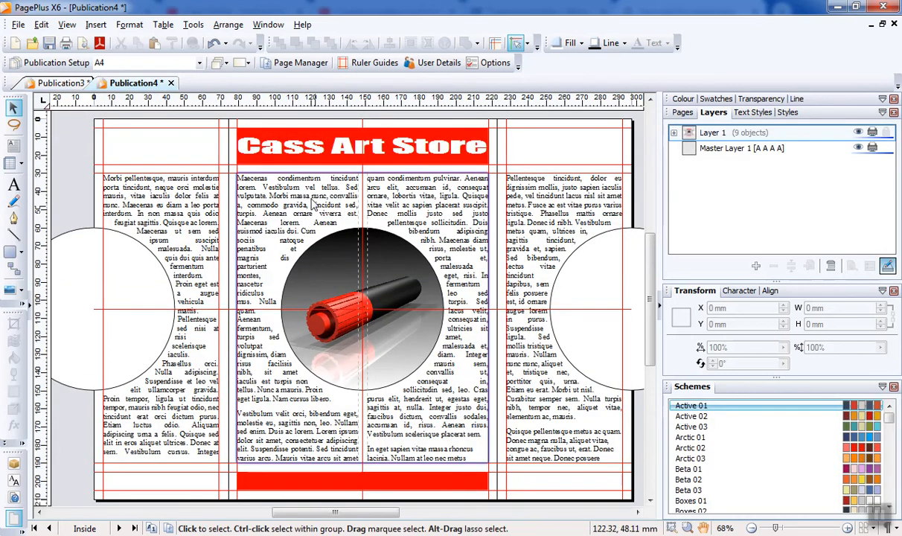
left_click(290, 206)
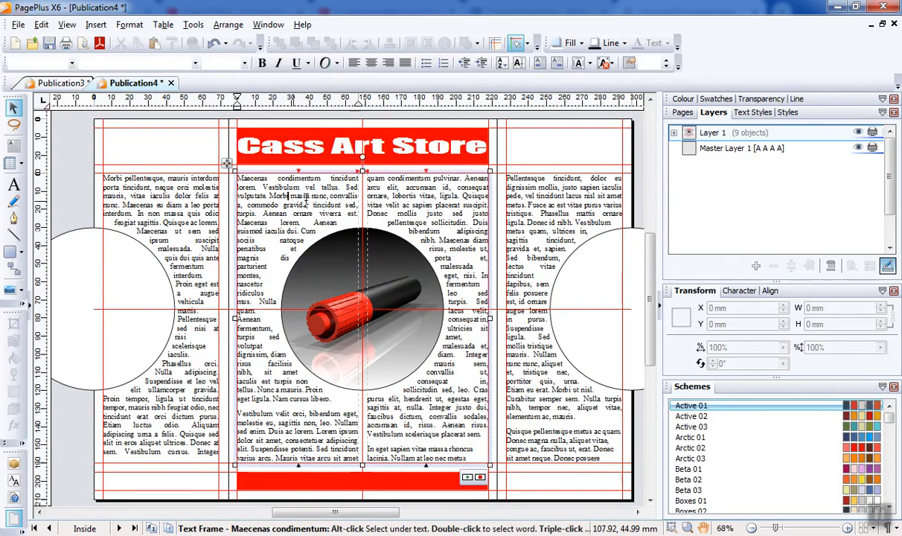
left_click(130, 25)
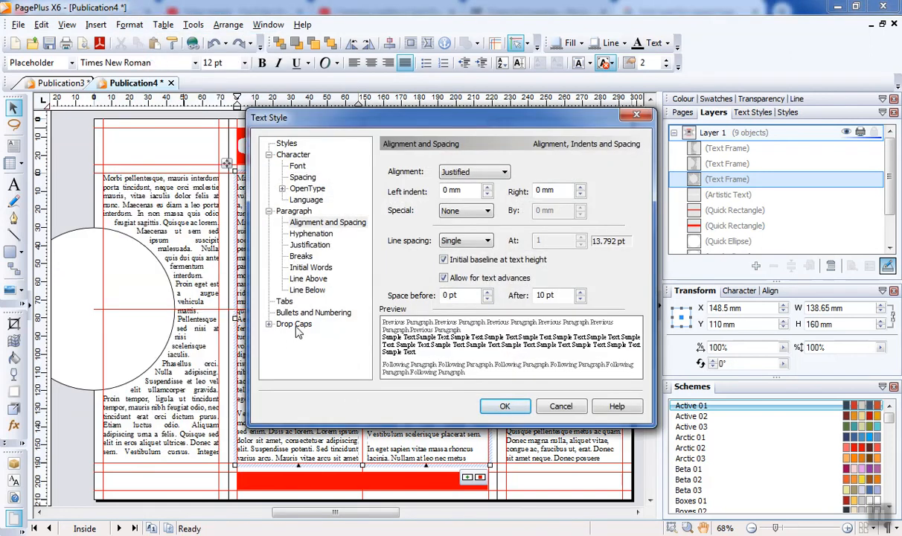
left_click(294, 325)
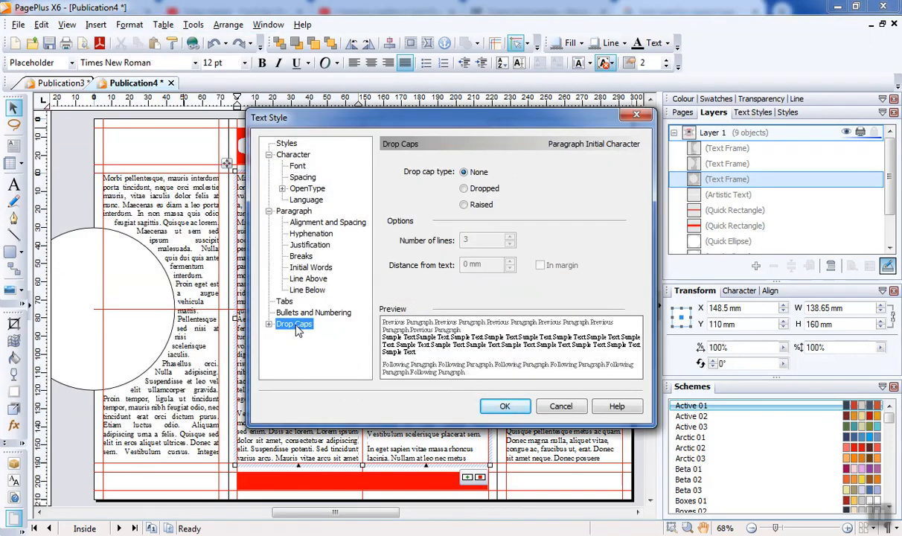
left_click(464, 189)
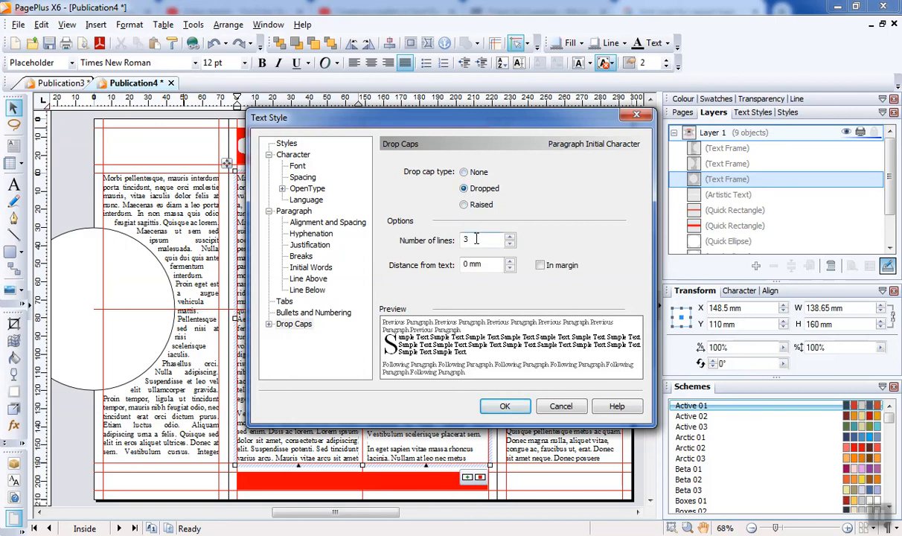
left_click_drag(406, 124, 517, 128)
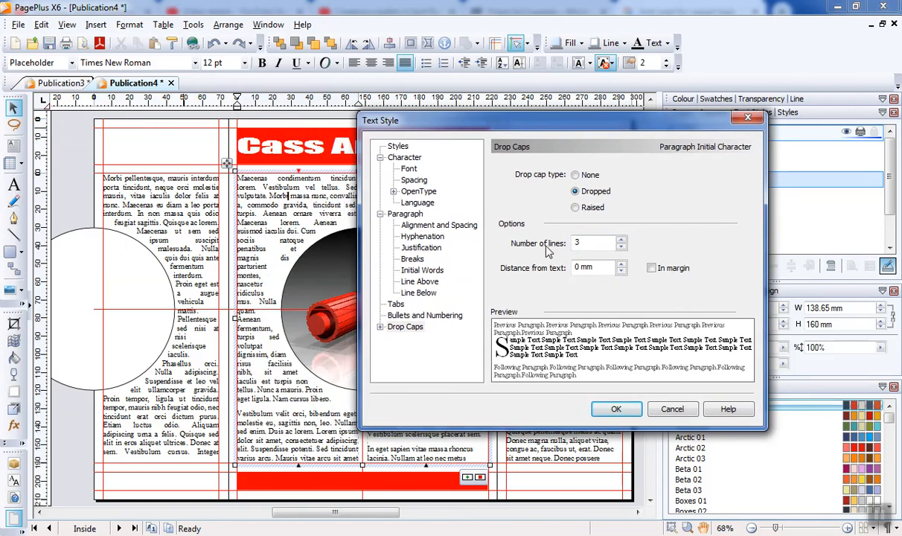
left_click(615, 411)
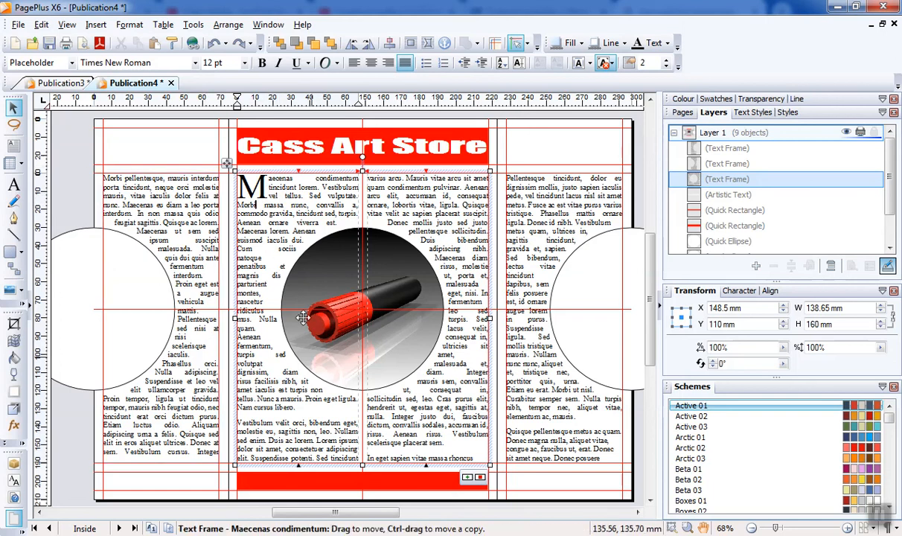
Step: Add a two-line dropped cap to the opening paragraph of the left flap's text frame
left_click(146, 194)
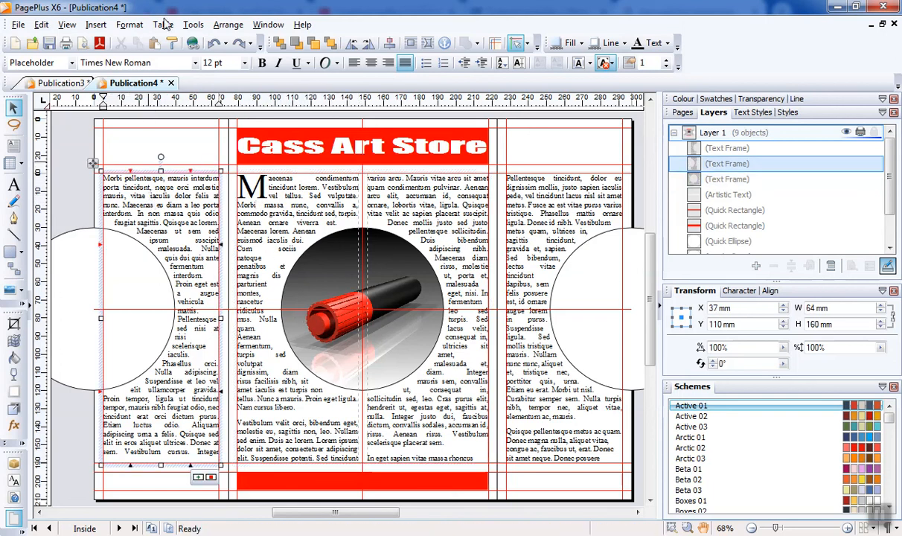
left_click(130, 25)
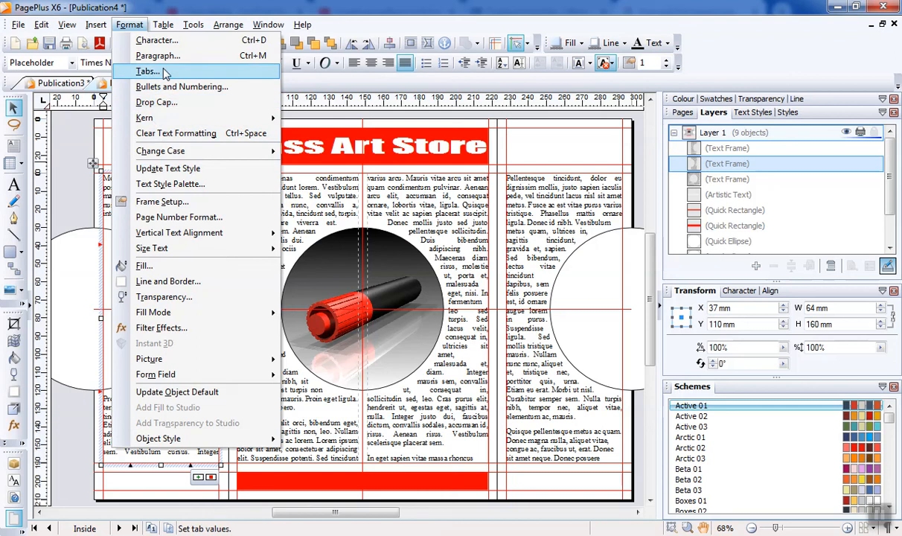
left_click(158, 55)
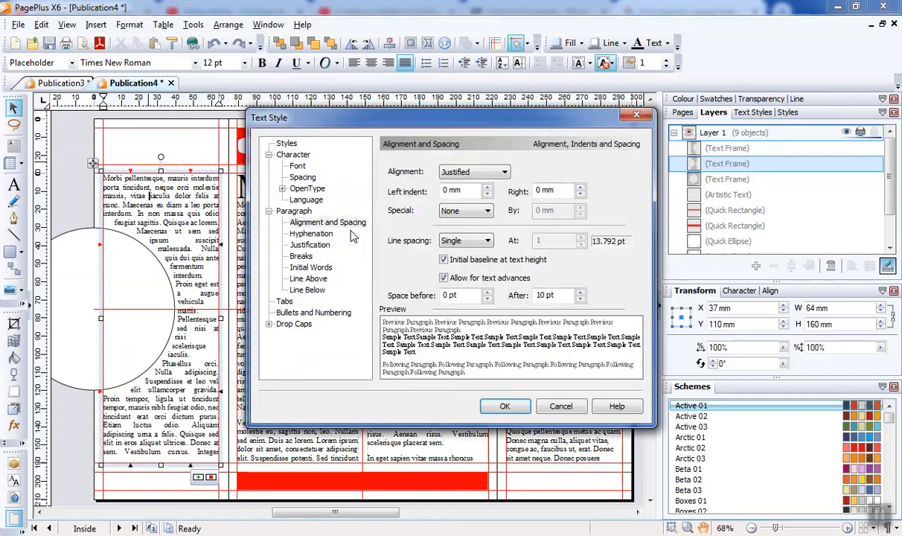
left_click(294, 323)
left_click(464, 190)
left_click(509, 237)
left_click(510, 244)
left_click(510, 244)
left_click(506, 407)
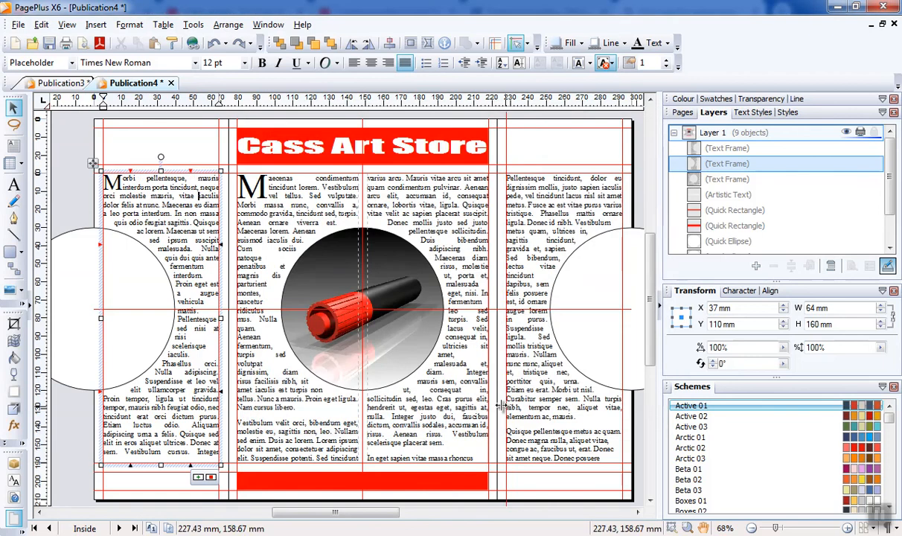
Step: Add a two-line dropped cap to the opening paragraph of the right flap's text frame and deselect the frame
left_click_drag(534, 220, 534, 218)
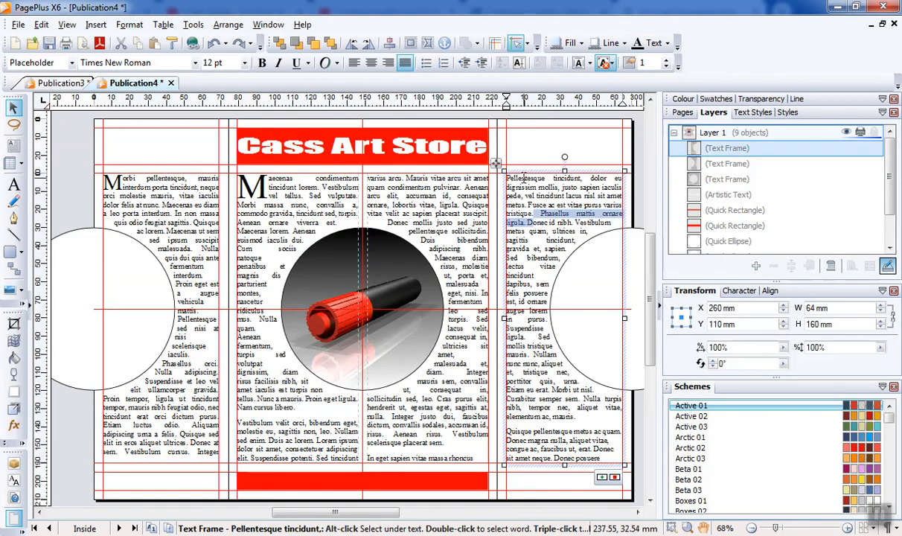
left_click(130, 25)
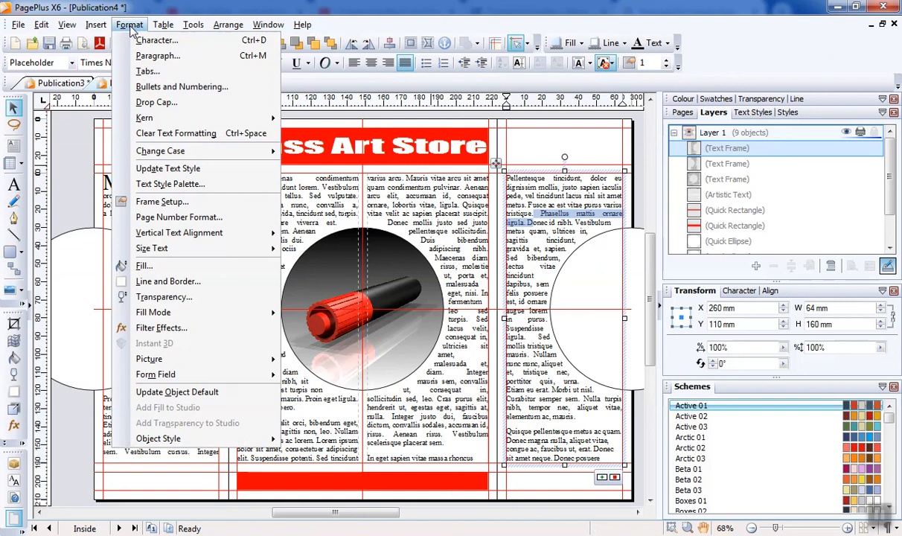
left_click(166, 59)
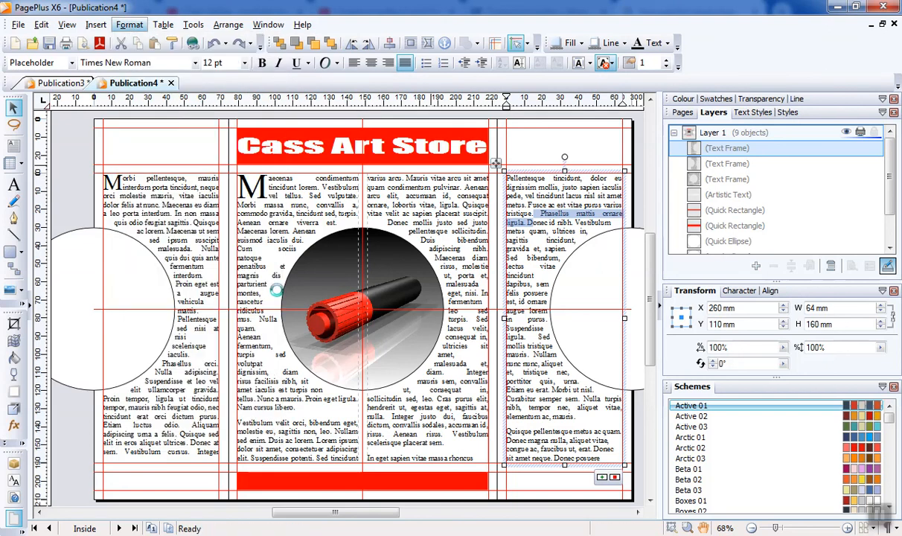
left_click(294, 325)
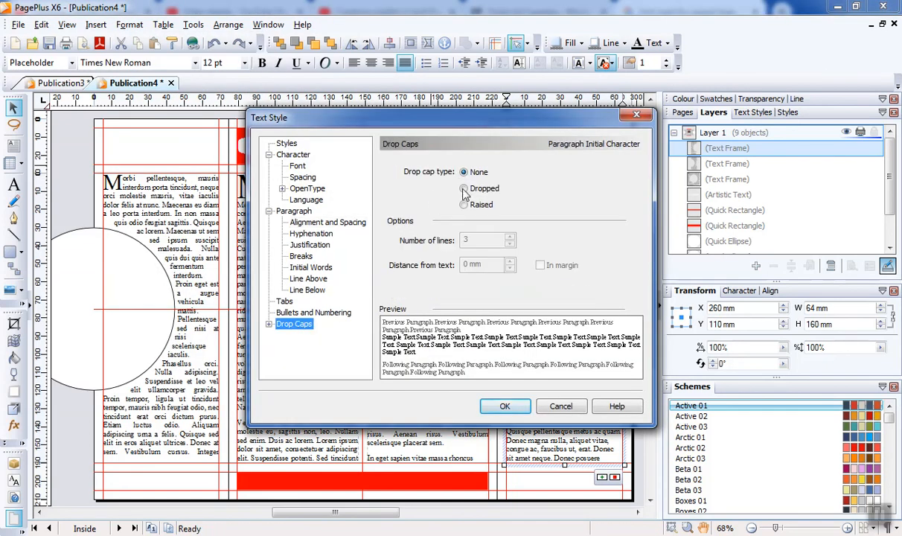
left_click(465, 188)
left_click(509, 246)
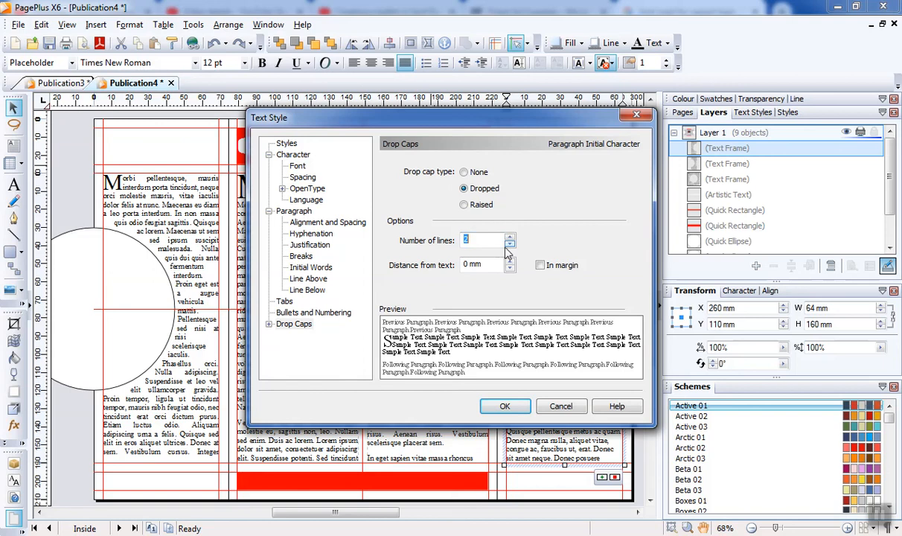
left_click(506, 408)
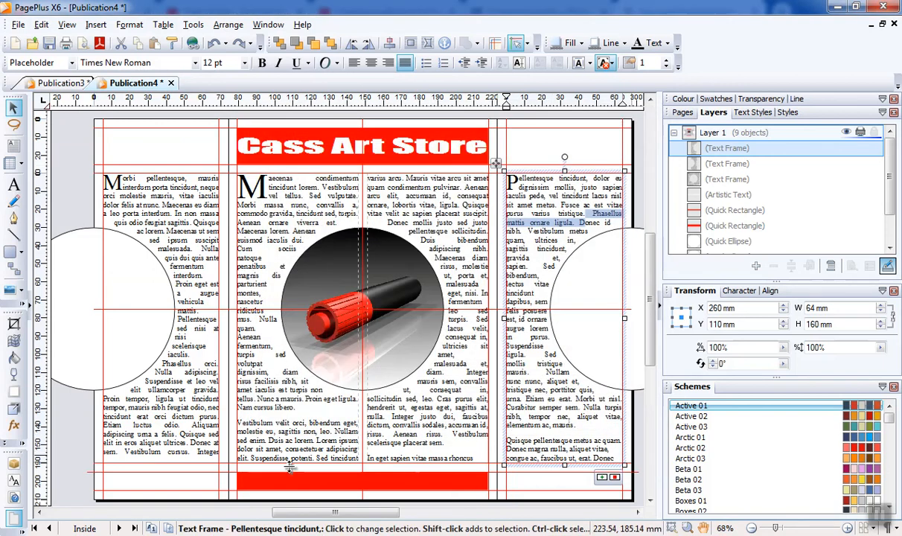
left_click(75, 435)
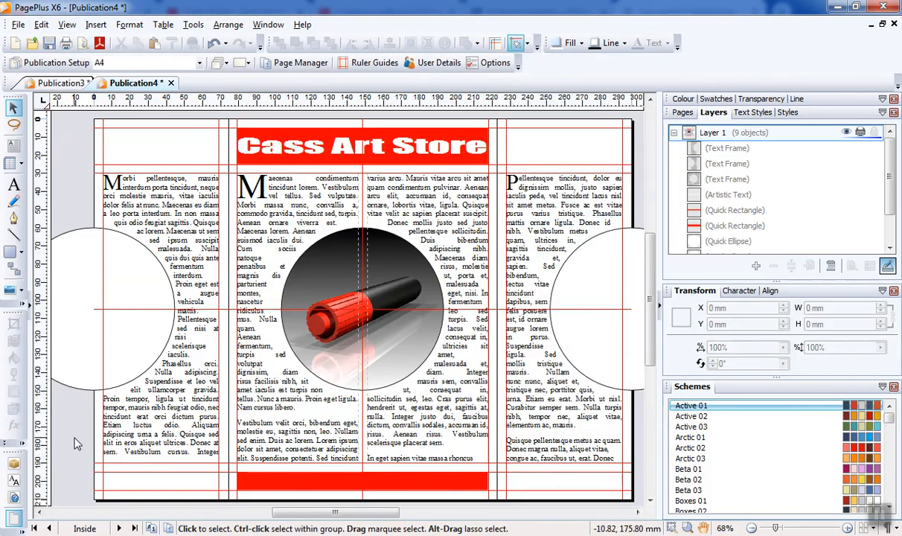
Step: Review the Front page of the leaflet and return to the Inside spread
left_click(685, 113)
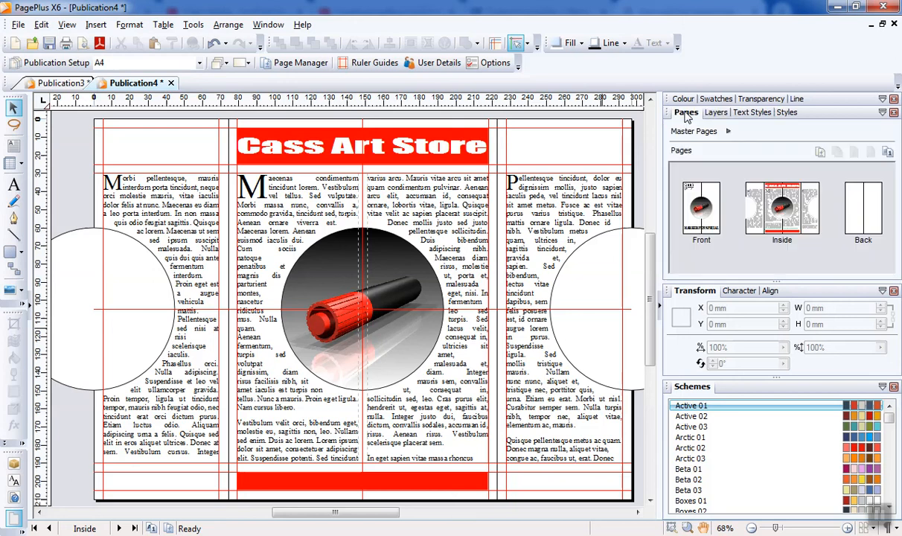
left_click(715, 98)
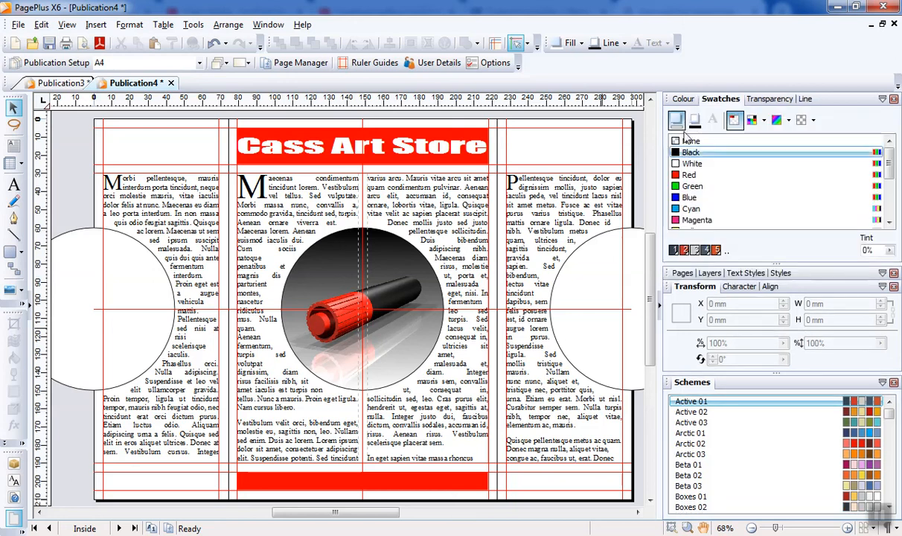
left_click(683, 273)
double_click(710, 195)
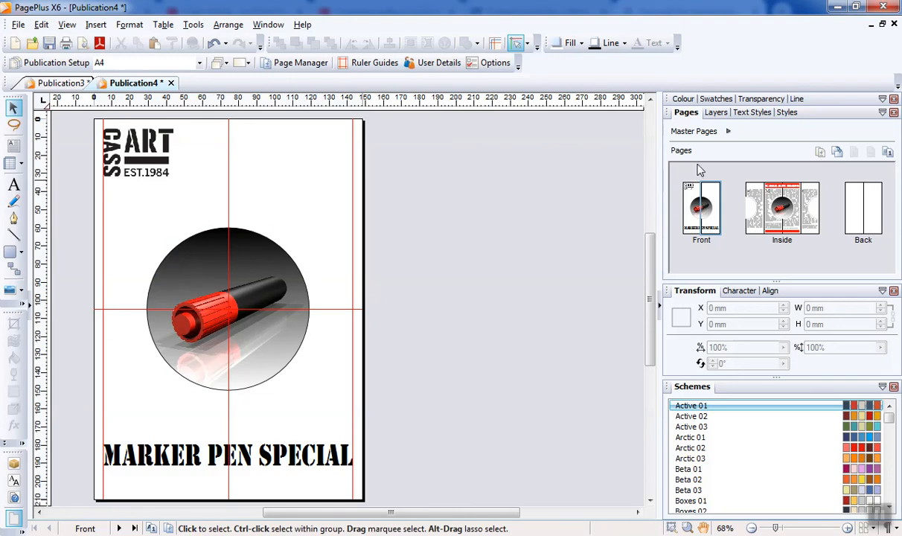
double_click(797, 197)
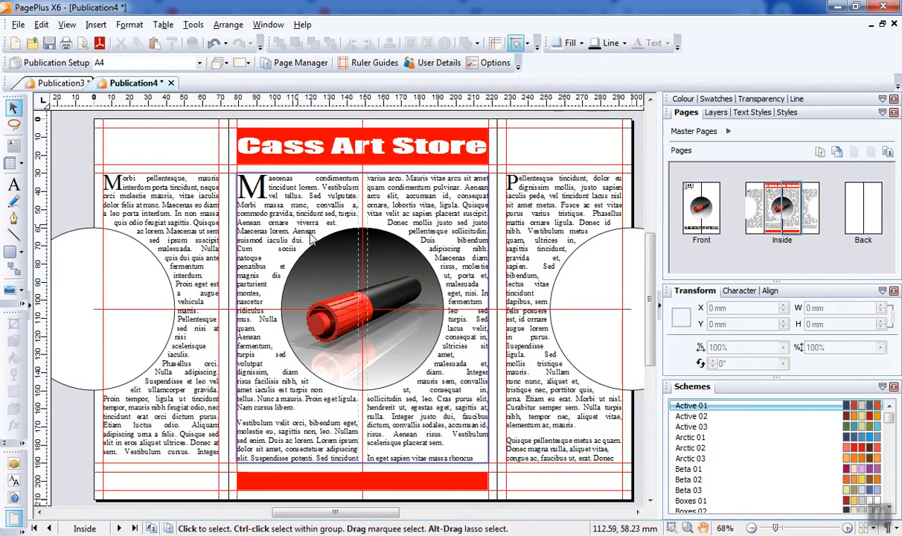